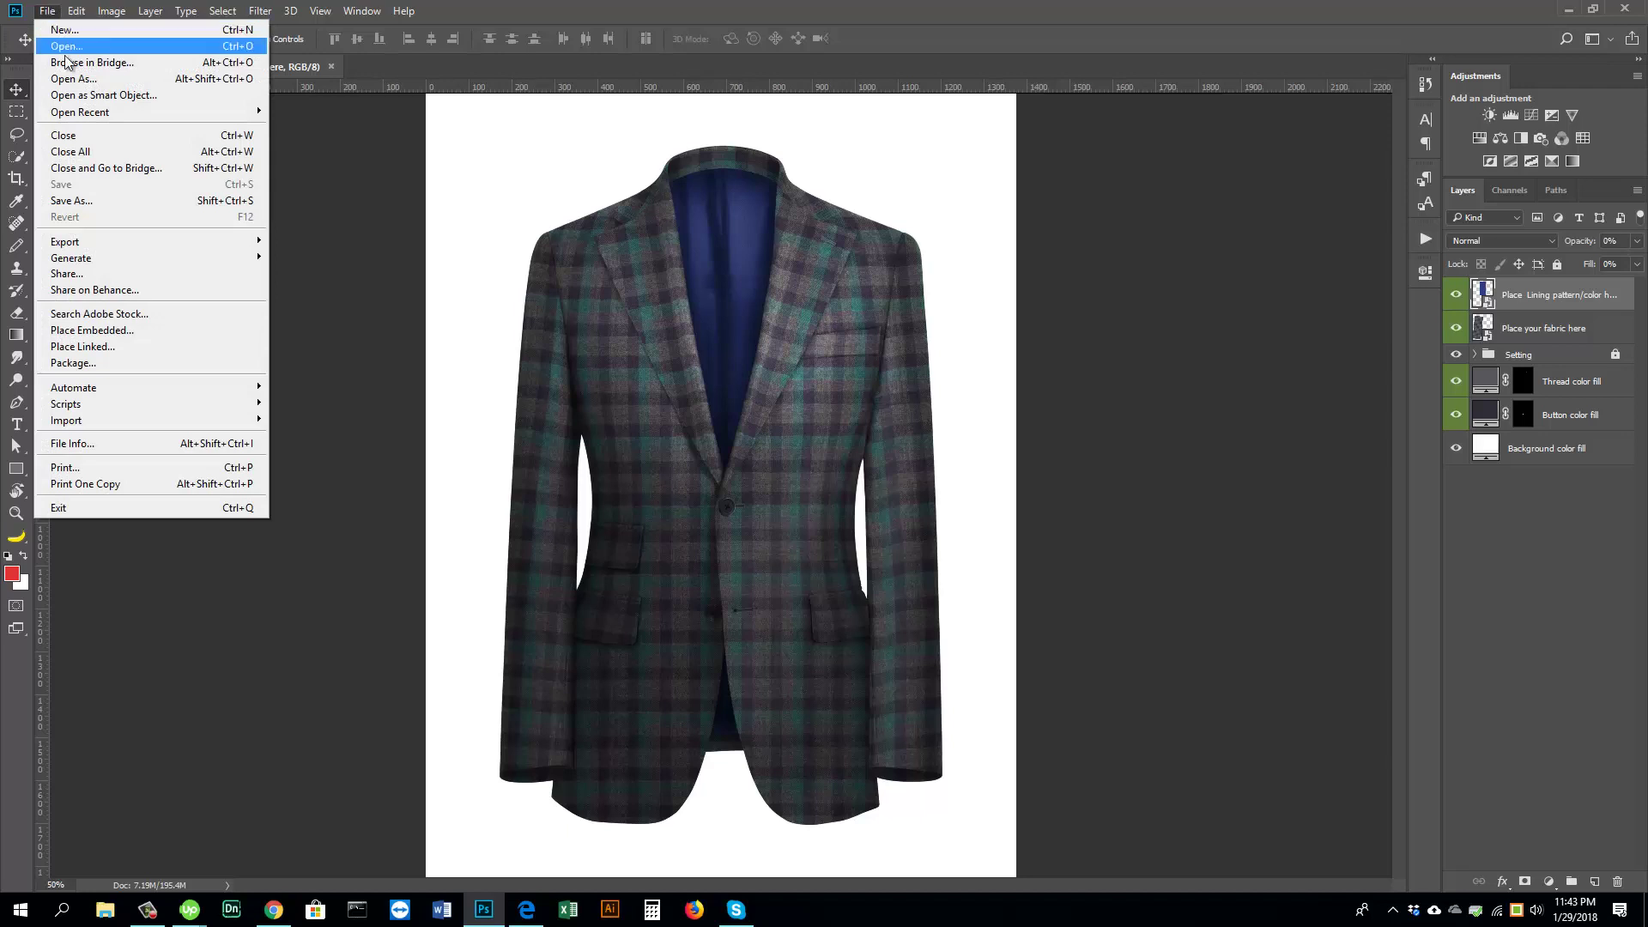
Step: Open the fabric image 02 from the Pattern folder inside Suit 17
{"action": "left_click", "coordinate": [66, 46]}
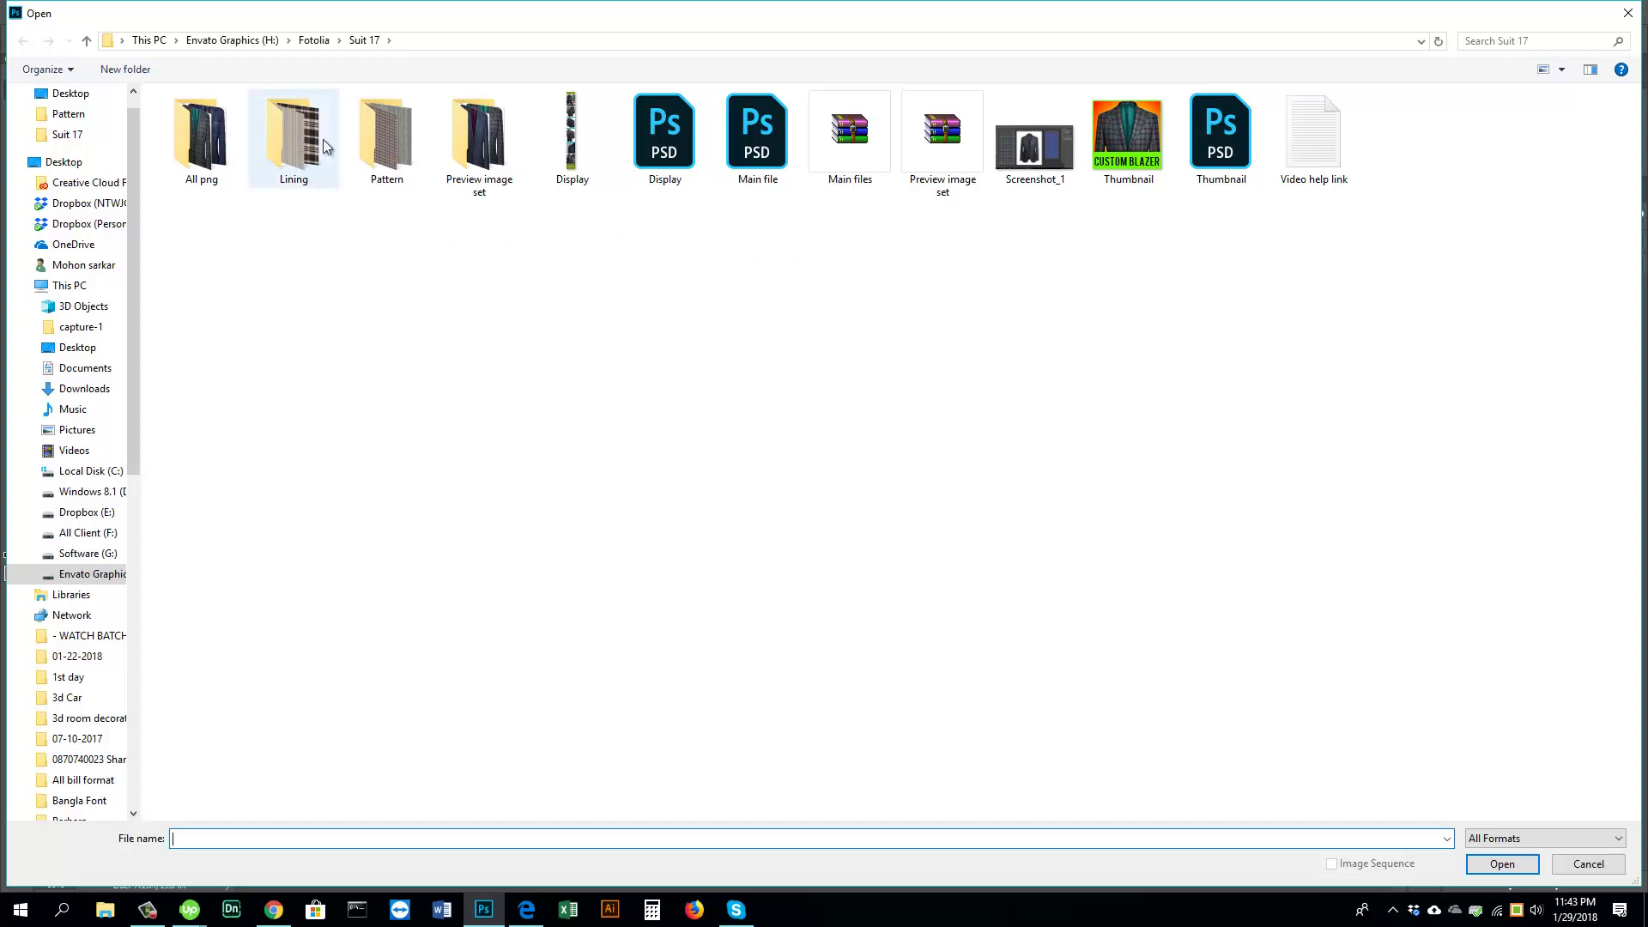
{"action": "double_click", "coordinate": [371, 141]}
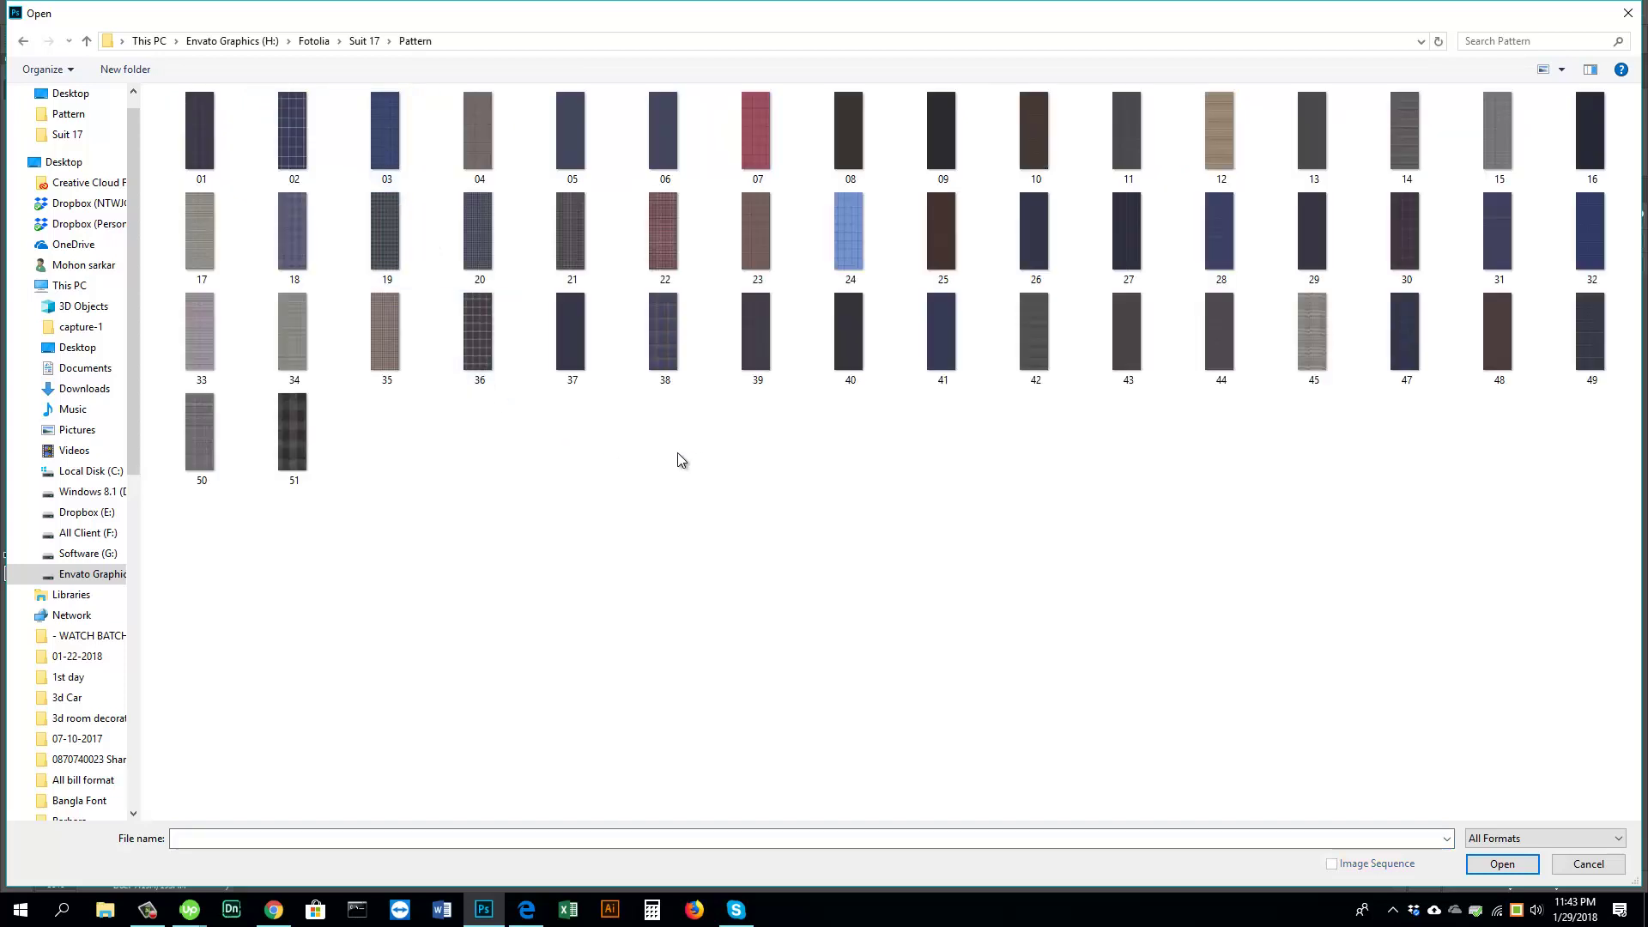
{"action": "double_click", "coordinate": [302, 121]}
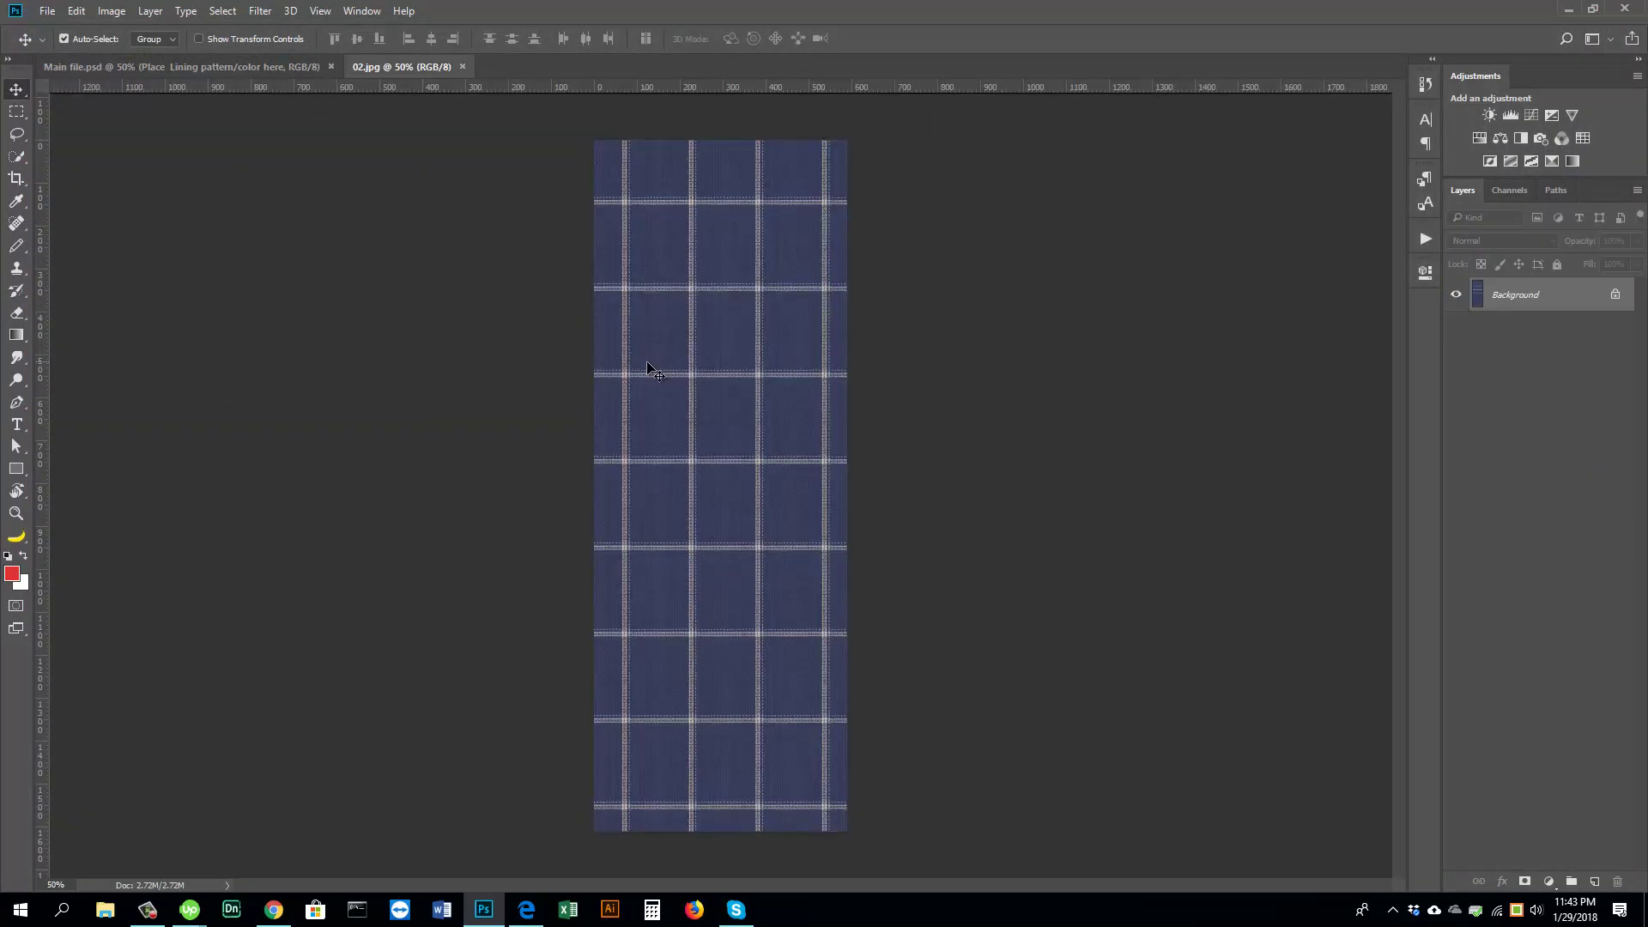
Step: Copy the entire 02.jpg canvas and close that image
{"action": "left_click", "coordinate": [226, 12]}
{"action": "left_click", "coordinate": [225, 30]}
{"action": "left_click", "coordinate": [76, 12]}
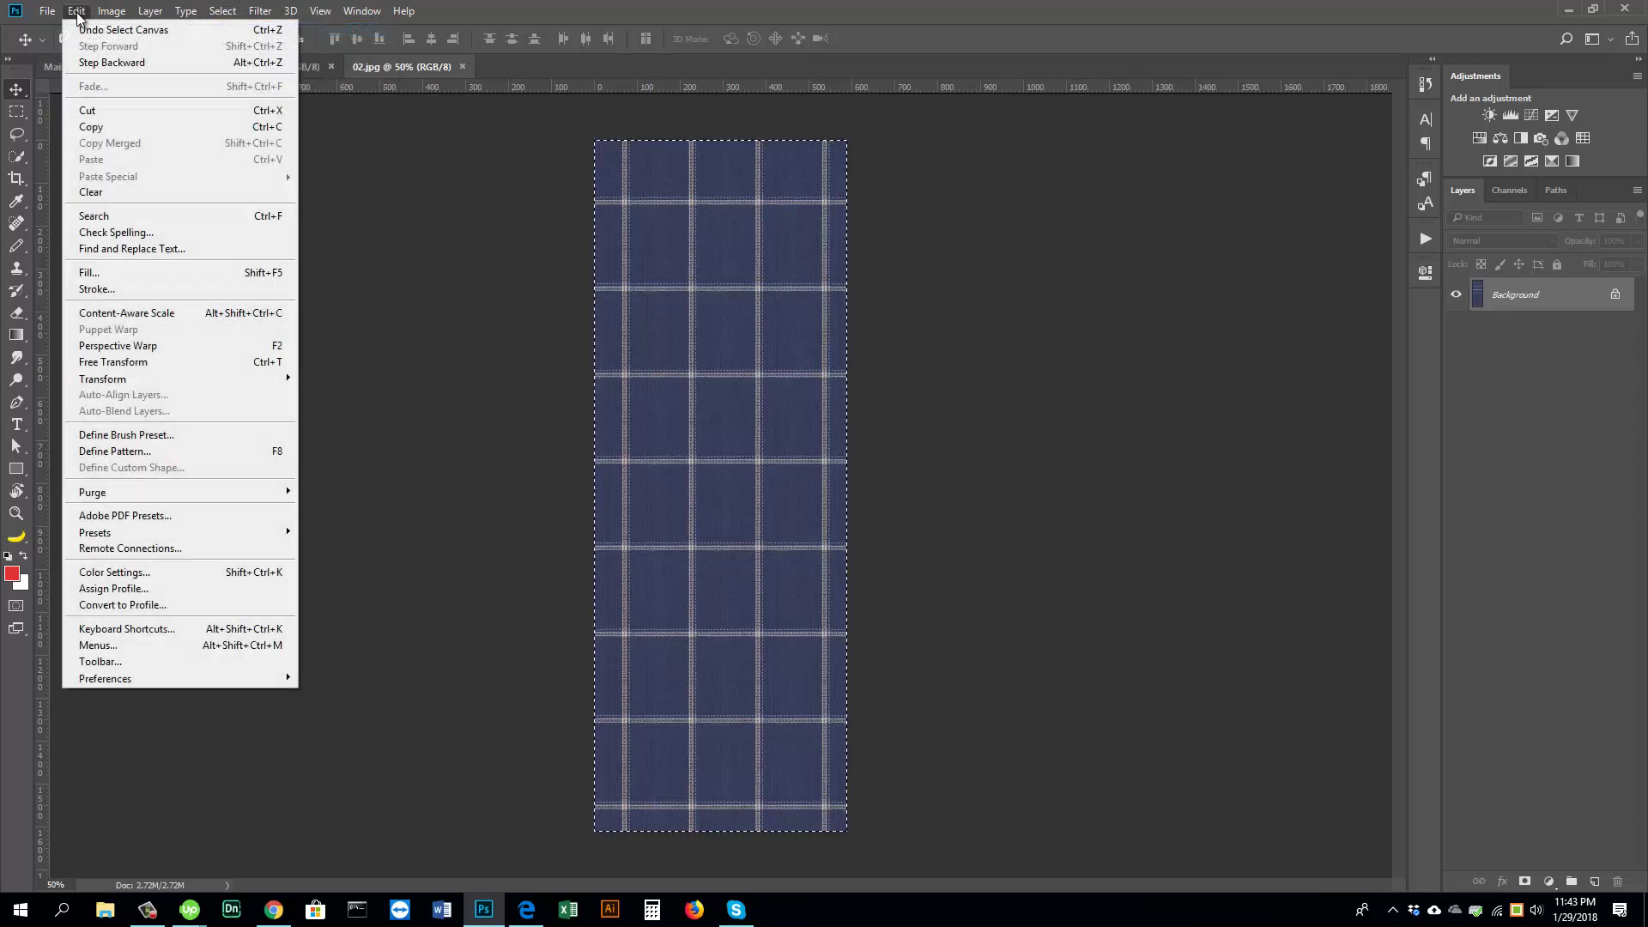
{"action": "left_click", "coordinate": [93, 129]}
{"action": "left_click", "coordinate": [463, 67]}
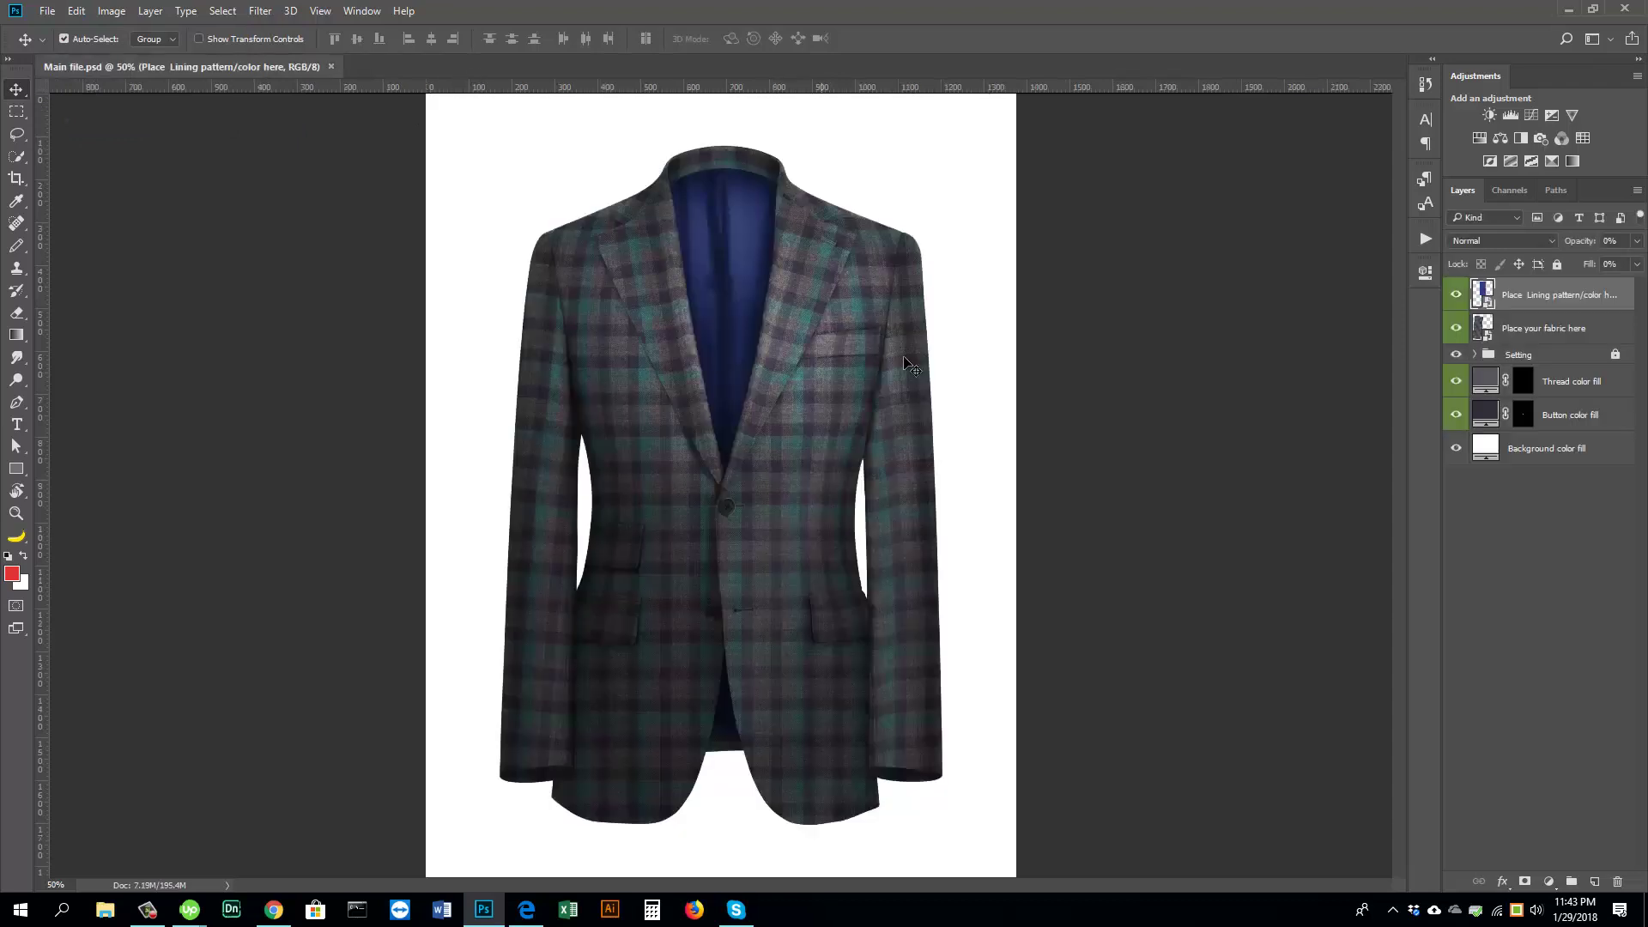
Step: Paste the copied blue windowpane fabric into the "Place your fabric here" smart object, then save and close its contents
{"action": "left_click", "coordinate": [1518, 332]}
{"action": "double_click", "coordinate": [1485, 330]}
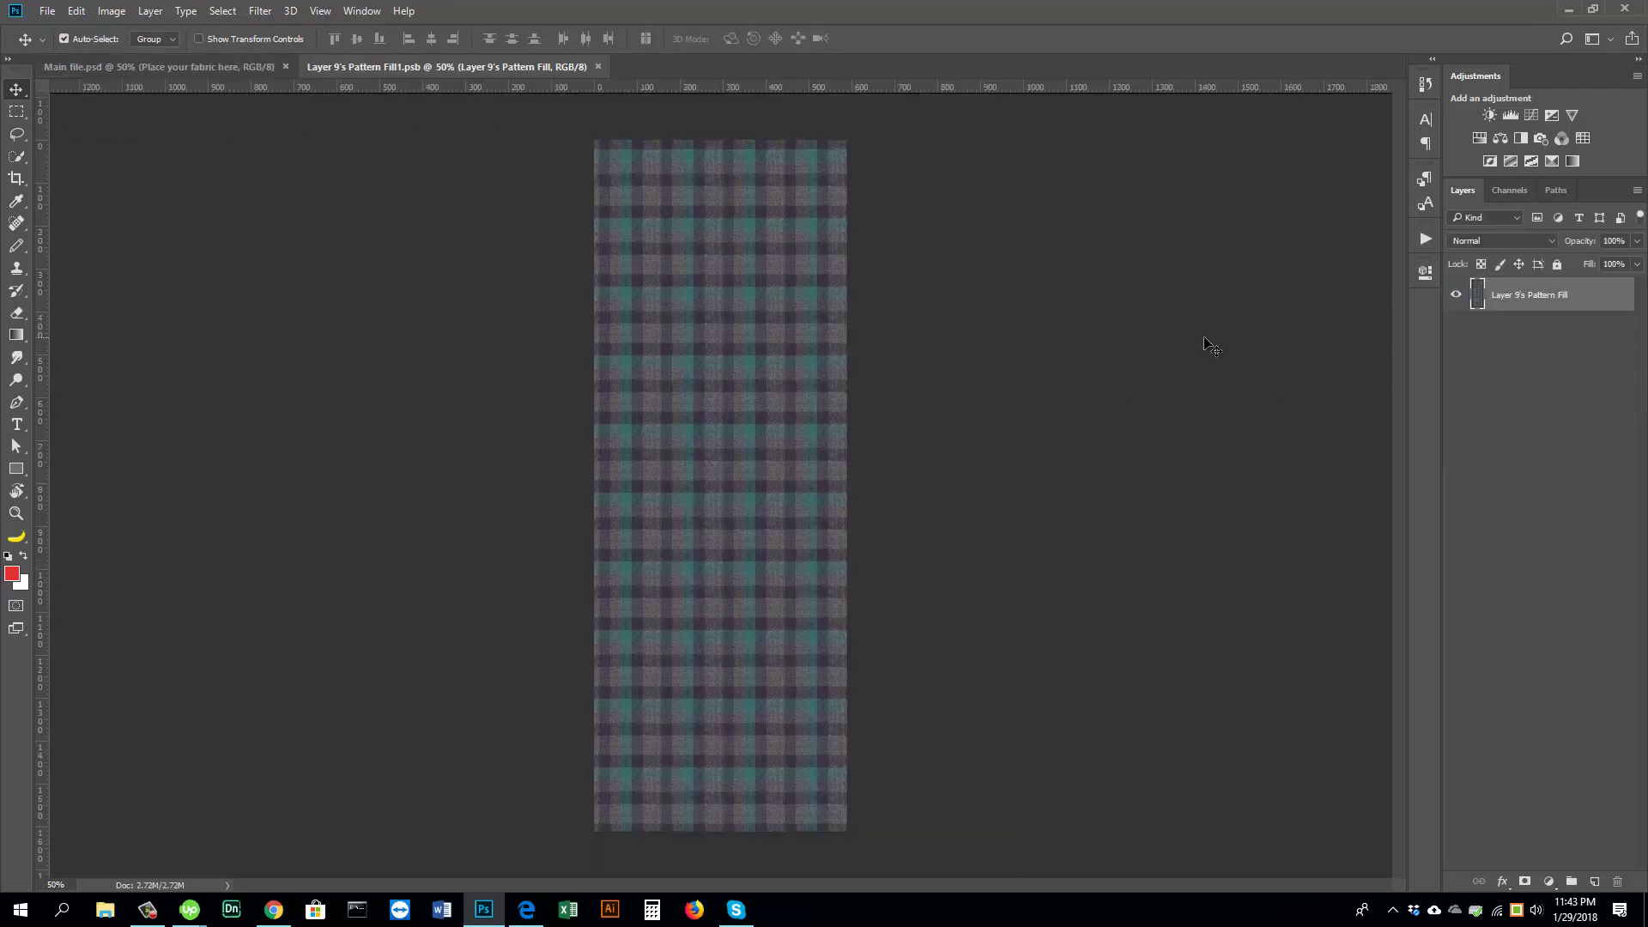
{"action": "left_click", "coordinate": [86, 12]}
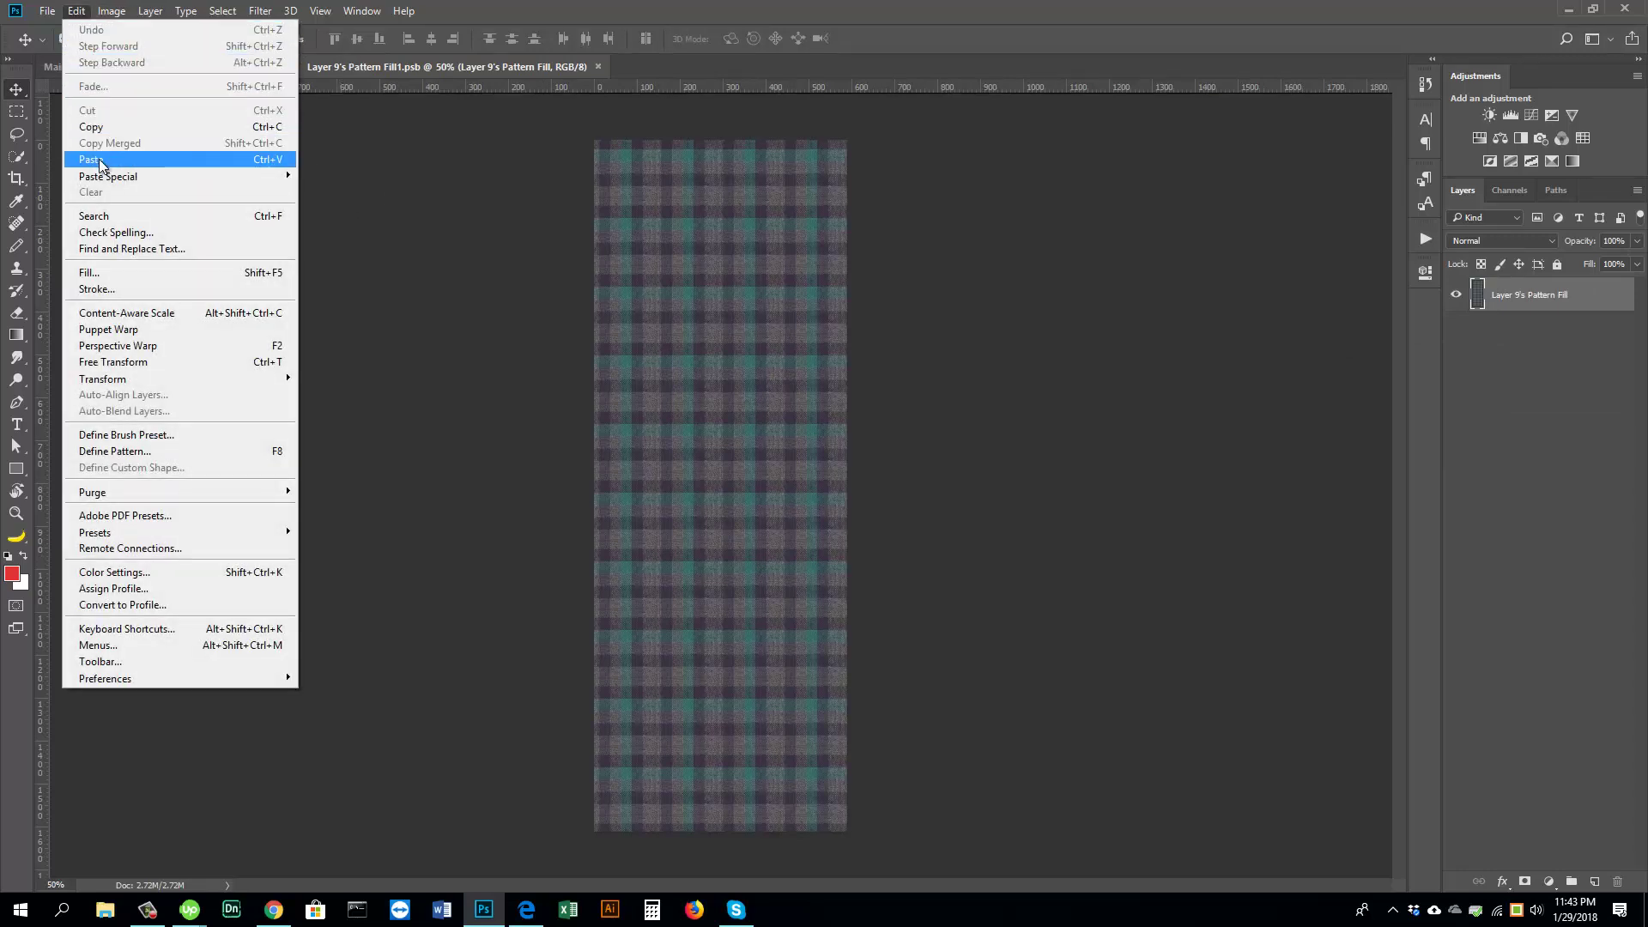
{"action": "left_click", "coordinate": [93, 160]}
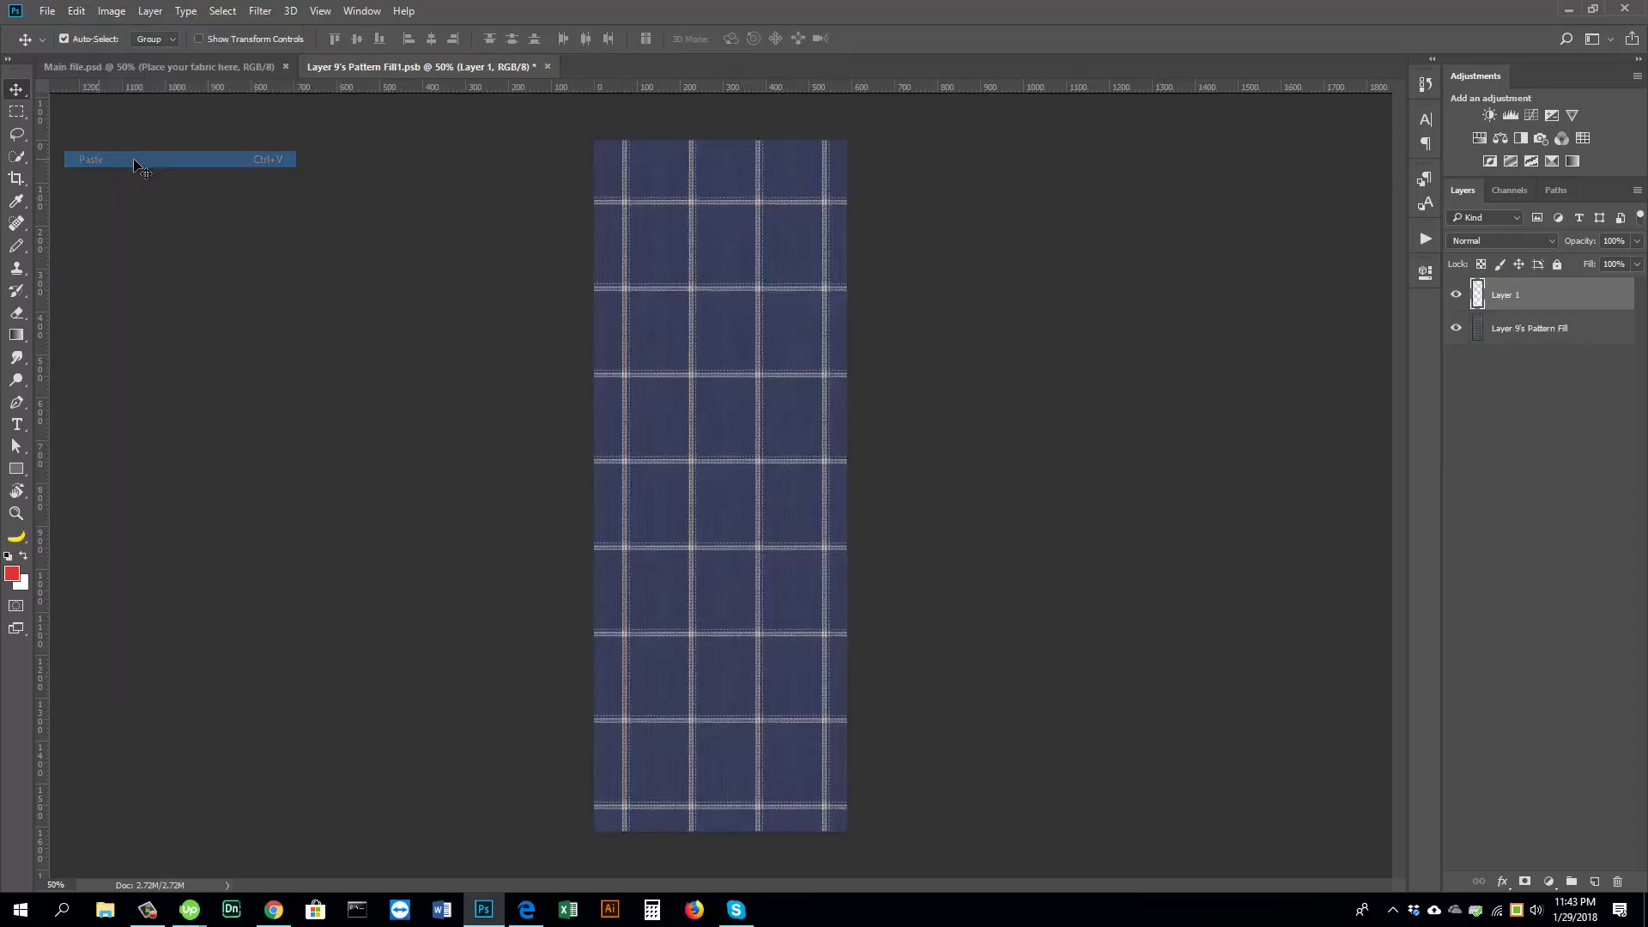
{"action": "left_click", "coordinate": [548, 66]}
{"action": "left_click", "coordinate": [754, 345]}
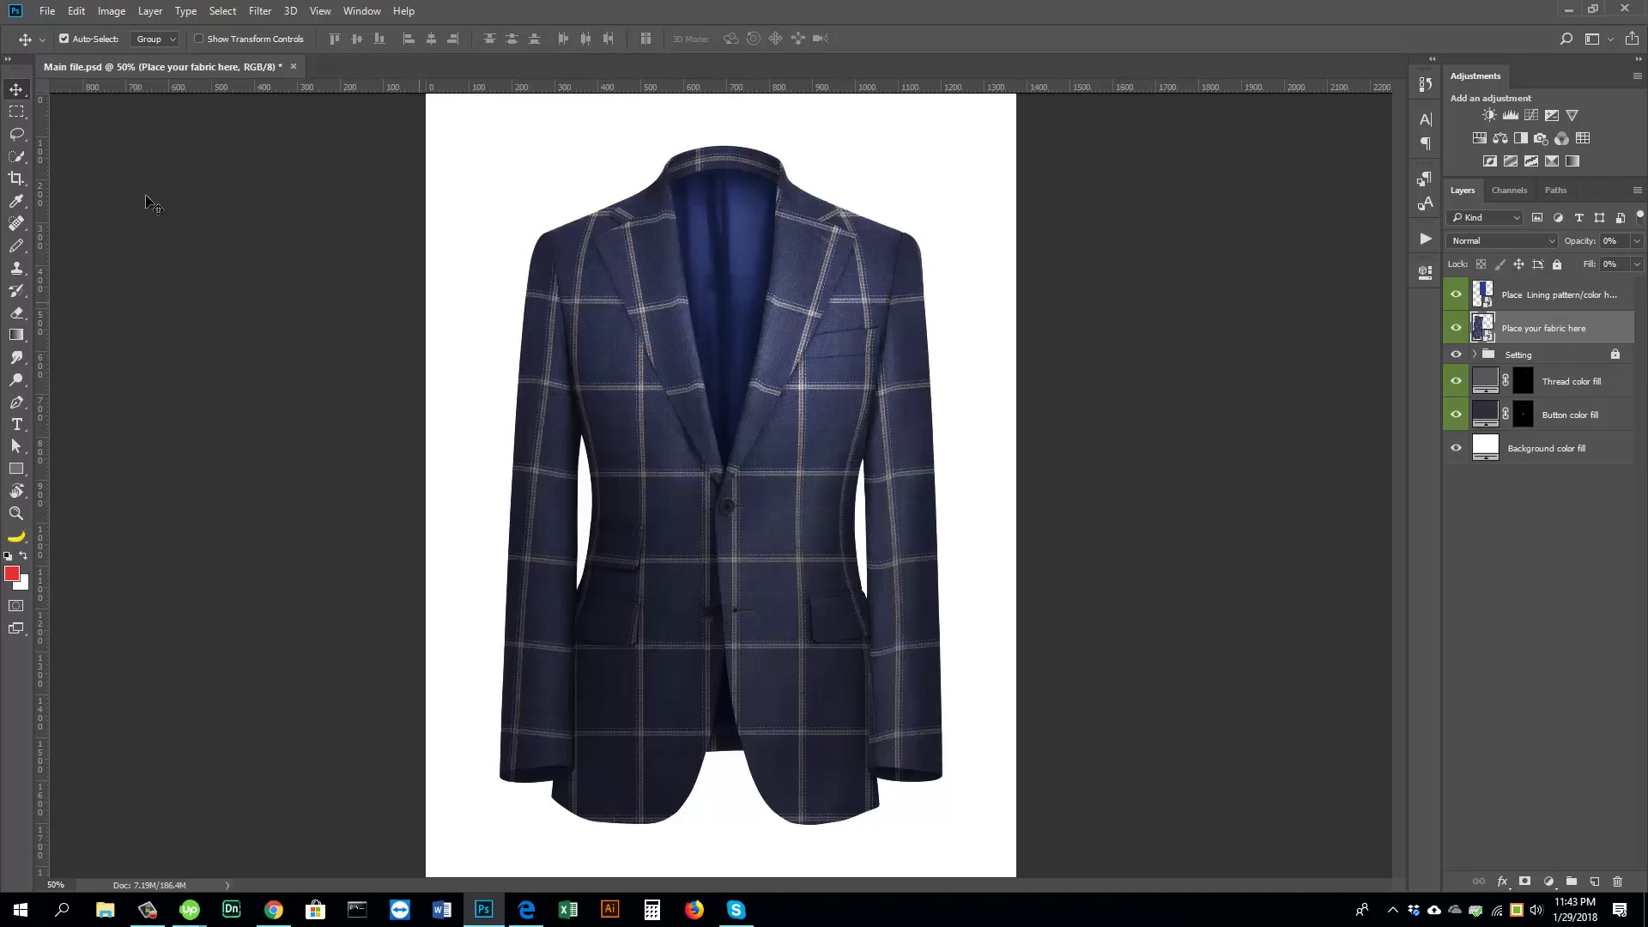
Step: Open the fabric image 39 from the Pattern folder
{"action": "left_click", "coordinate": [43, 12]}
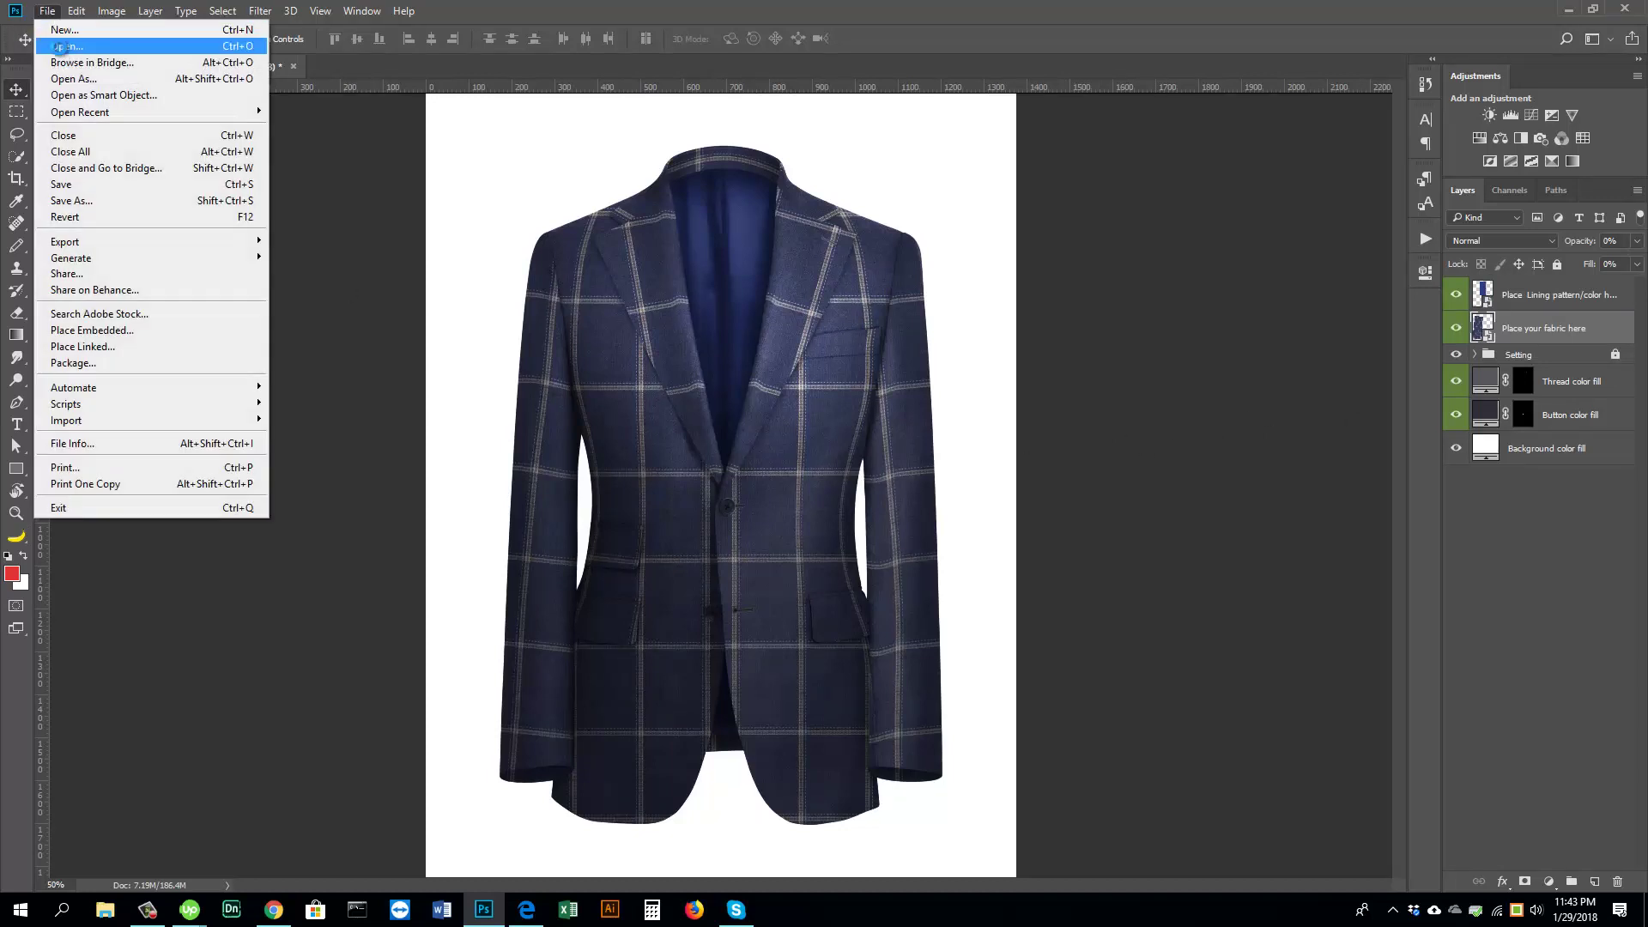
{"action": "left_click", "coordinate": [55, 33]}
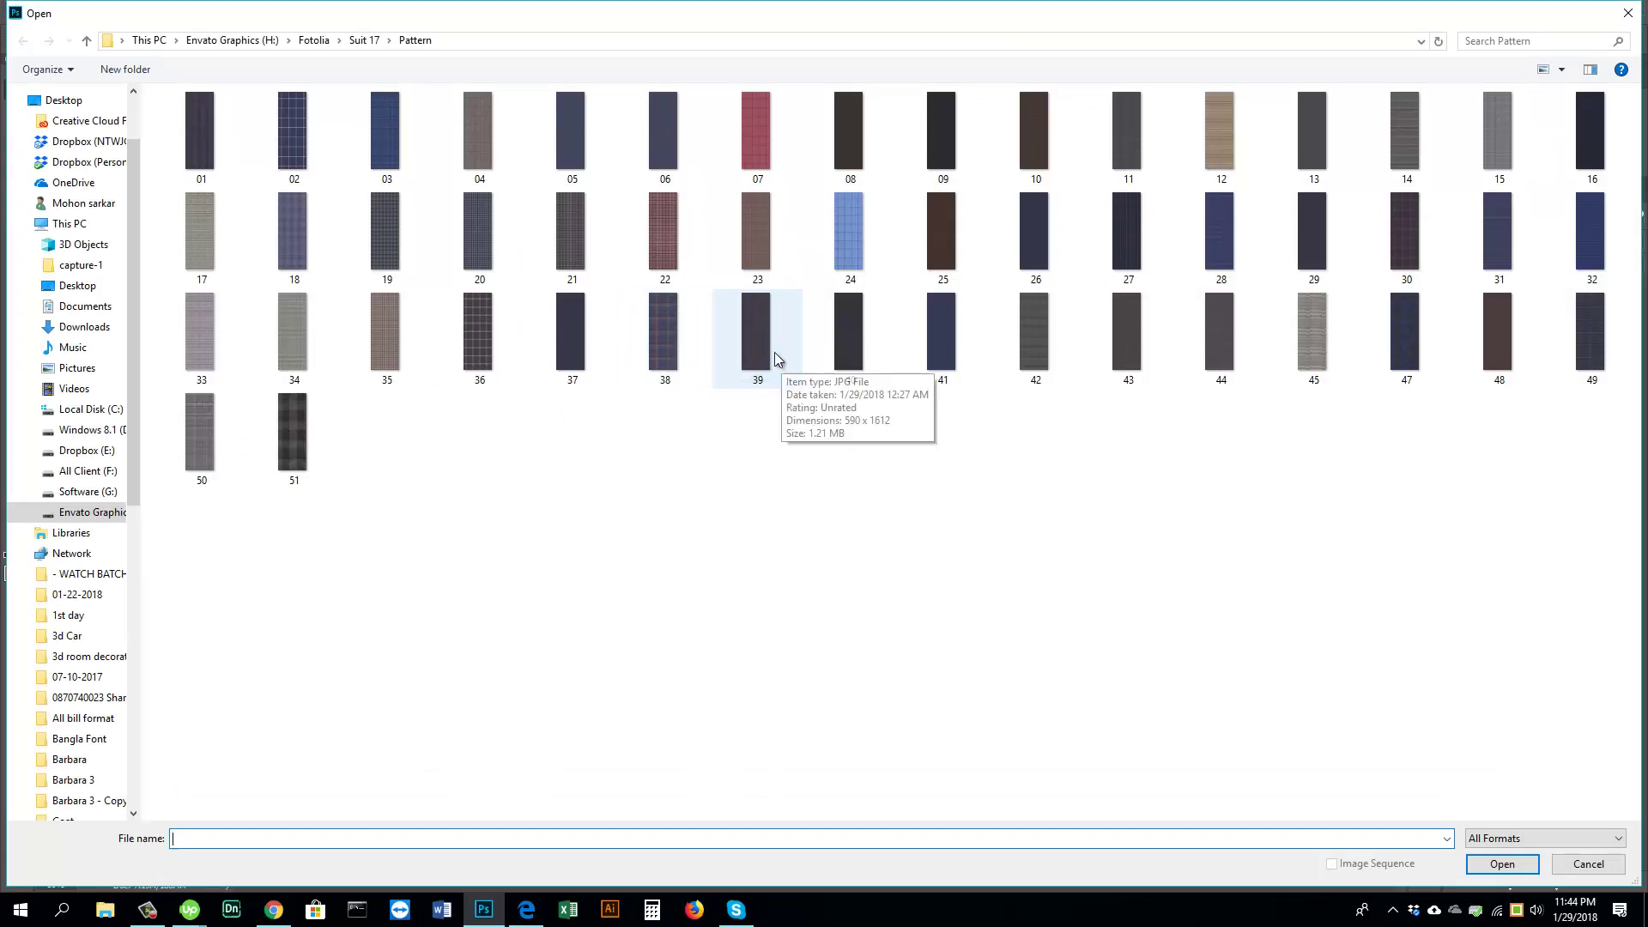
{"action": "double_click", "coordinate": [743, 343]}
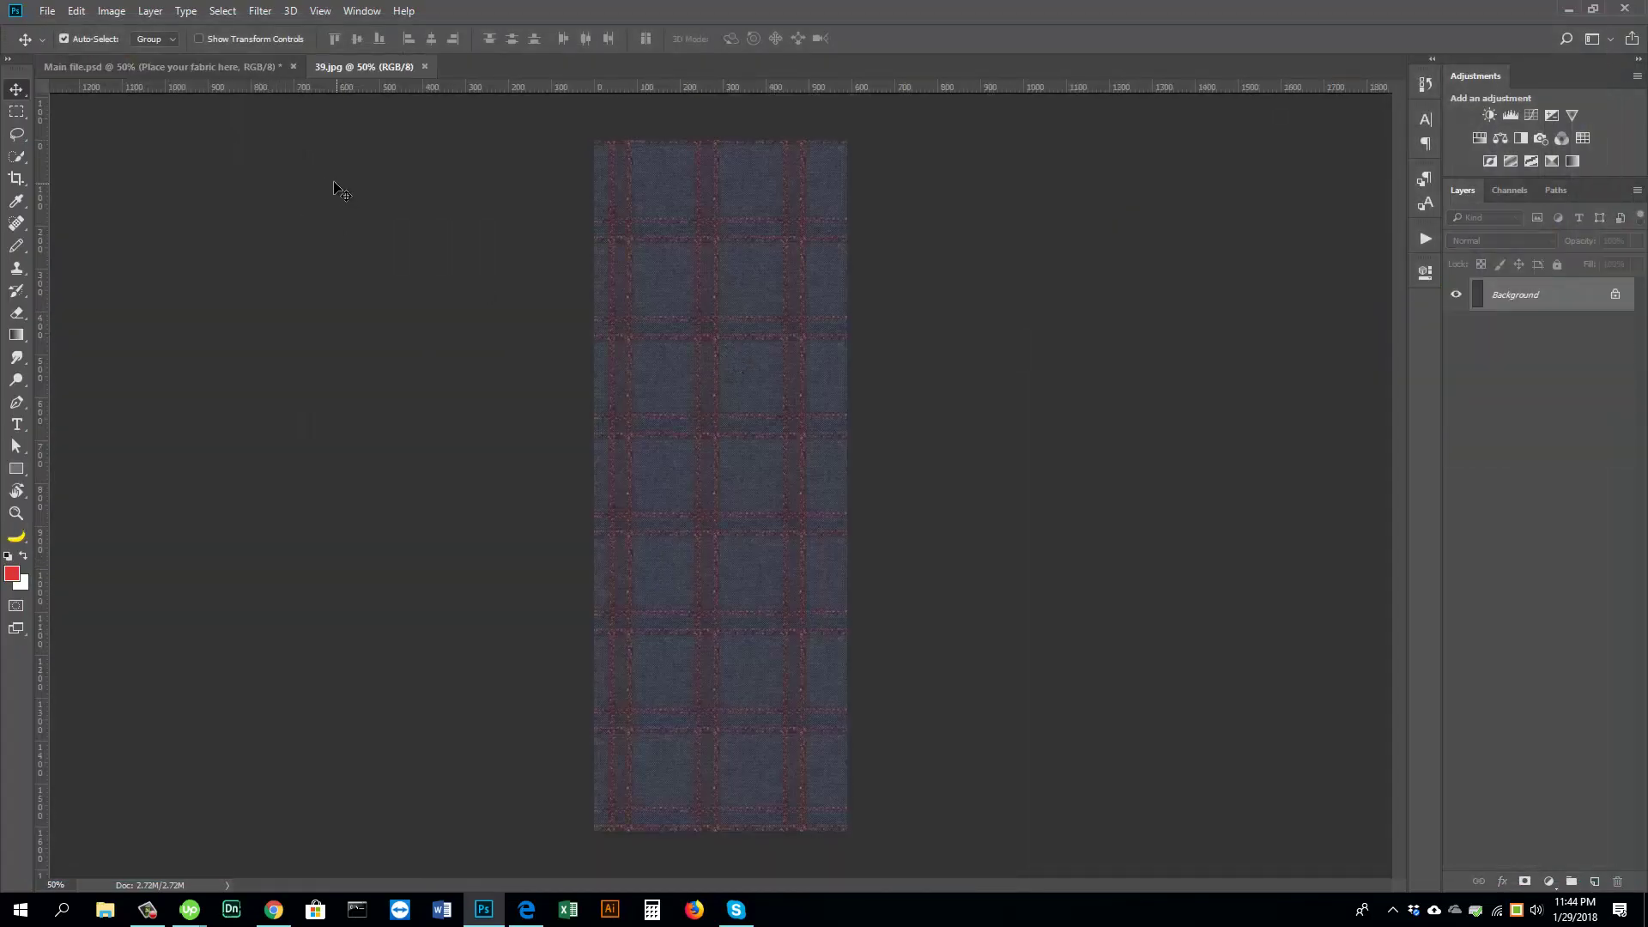
Step: Copy the entire 39.jpg canvas and close that image
{"action": "left_click", "coordinate": [223, 12]}
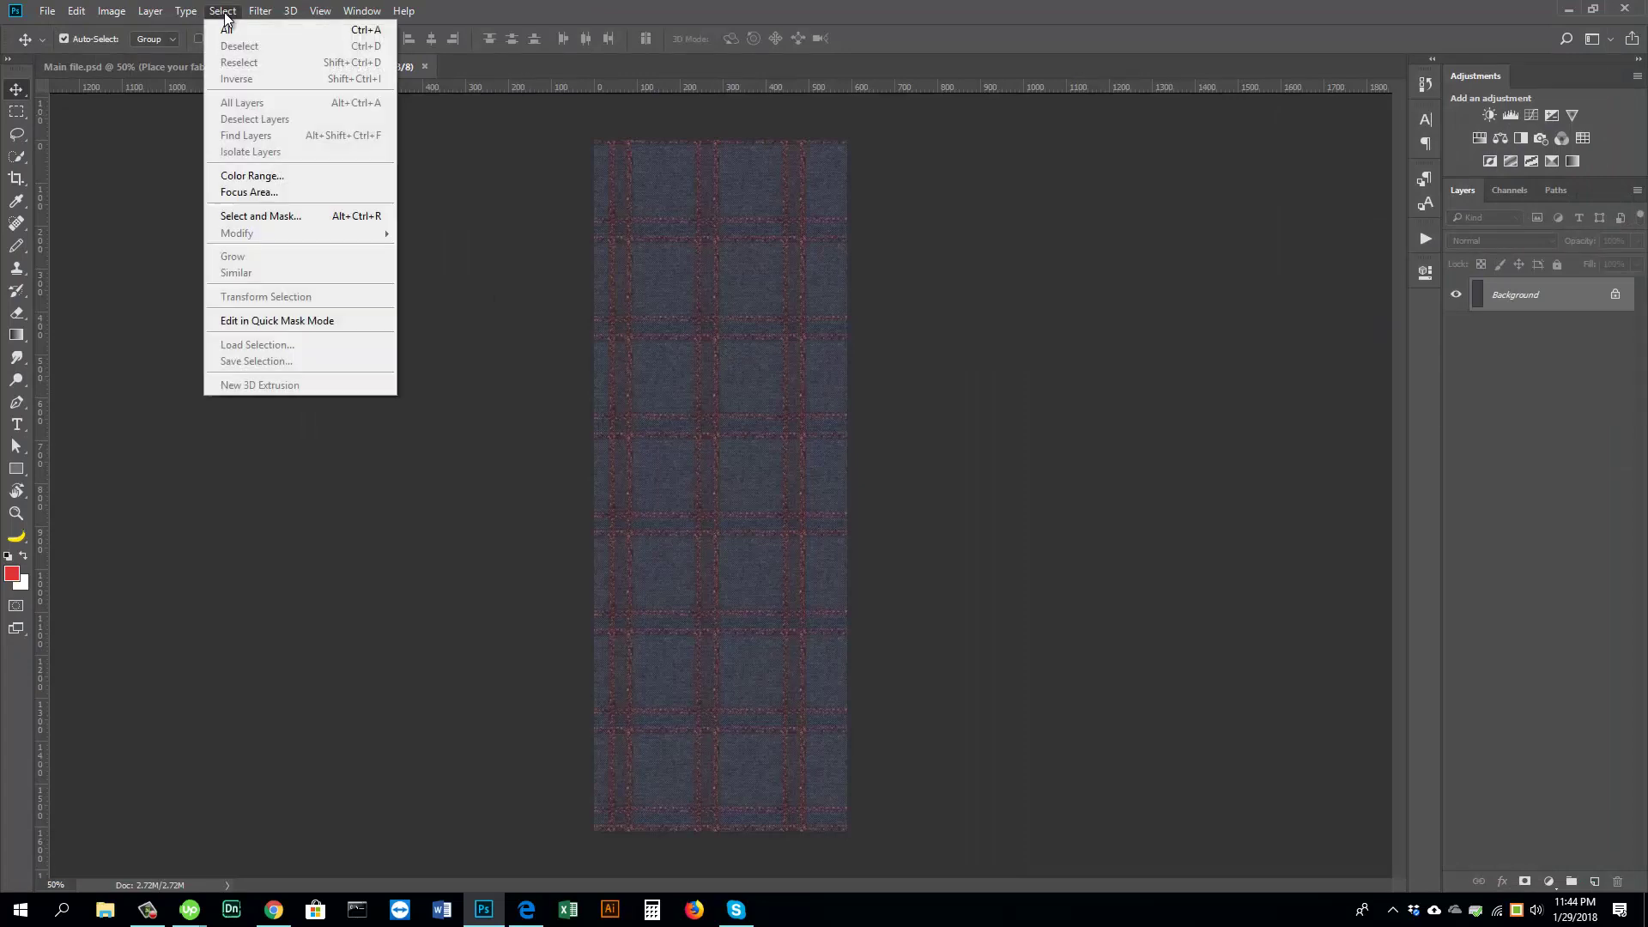
{"action": "left_click", "coordinate": [230, 27]}
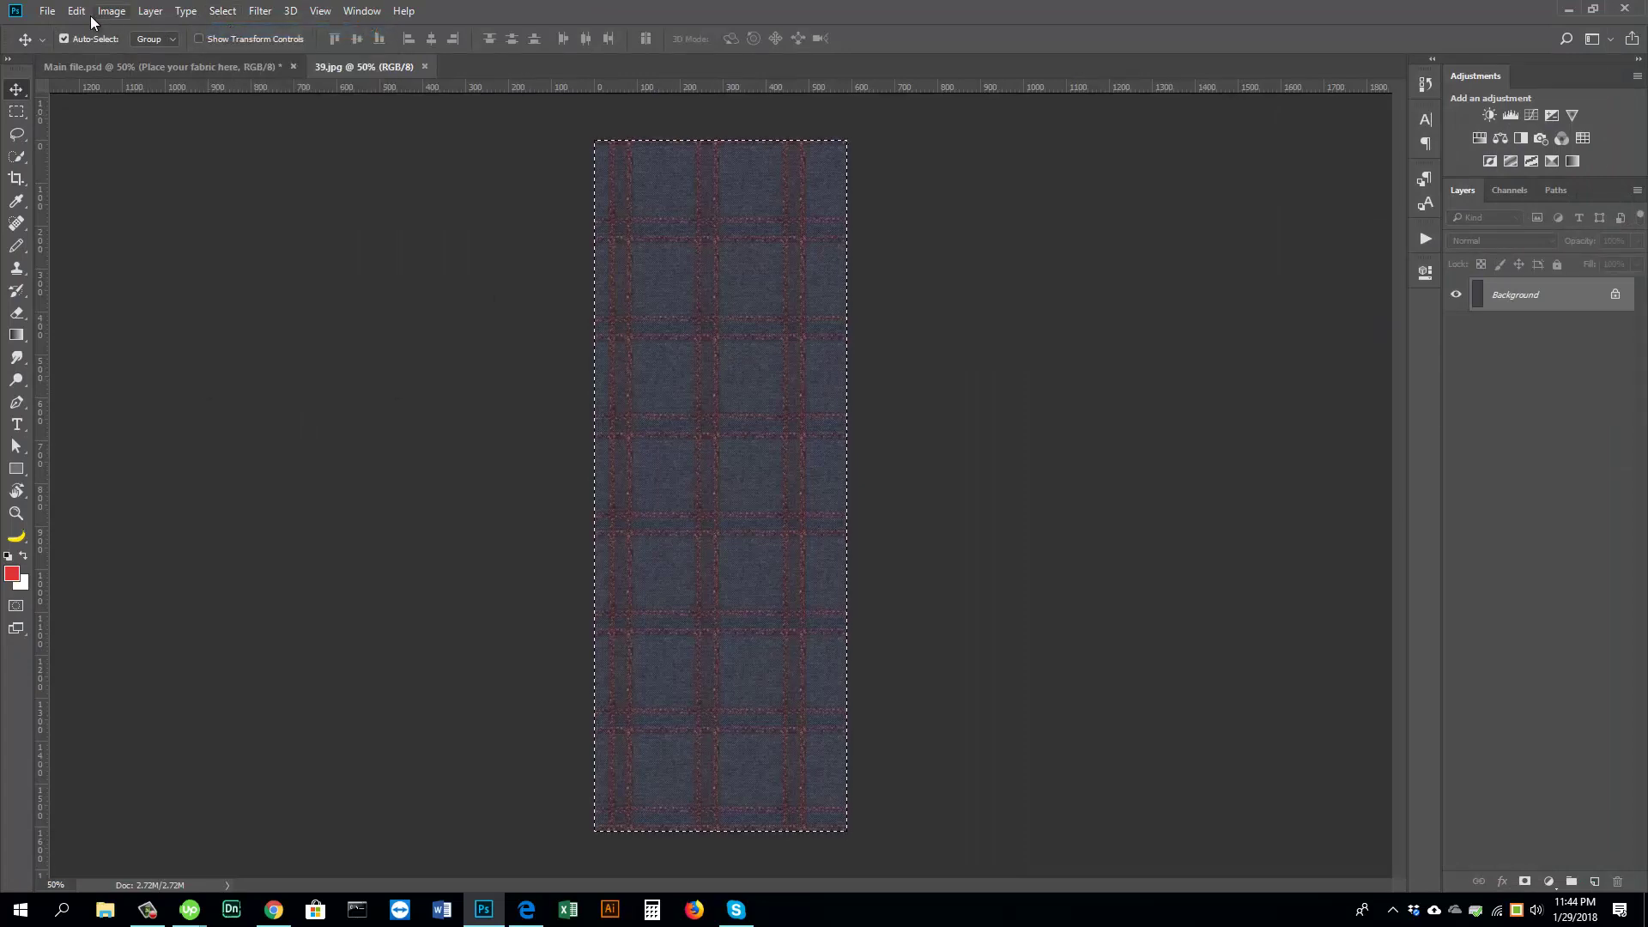
{"action": "left_click", "coordinate": [82, 12]}
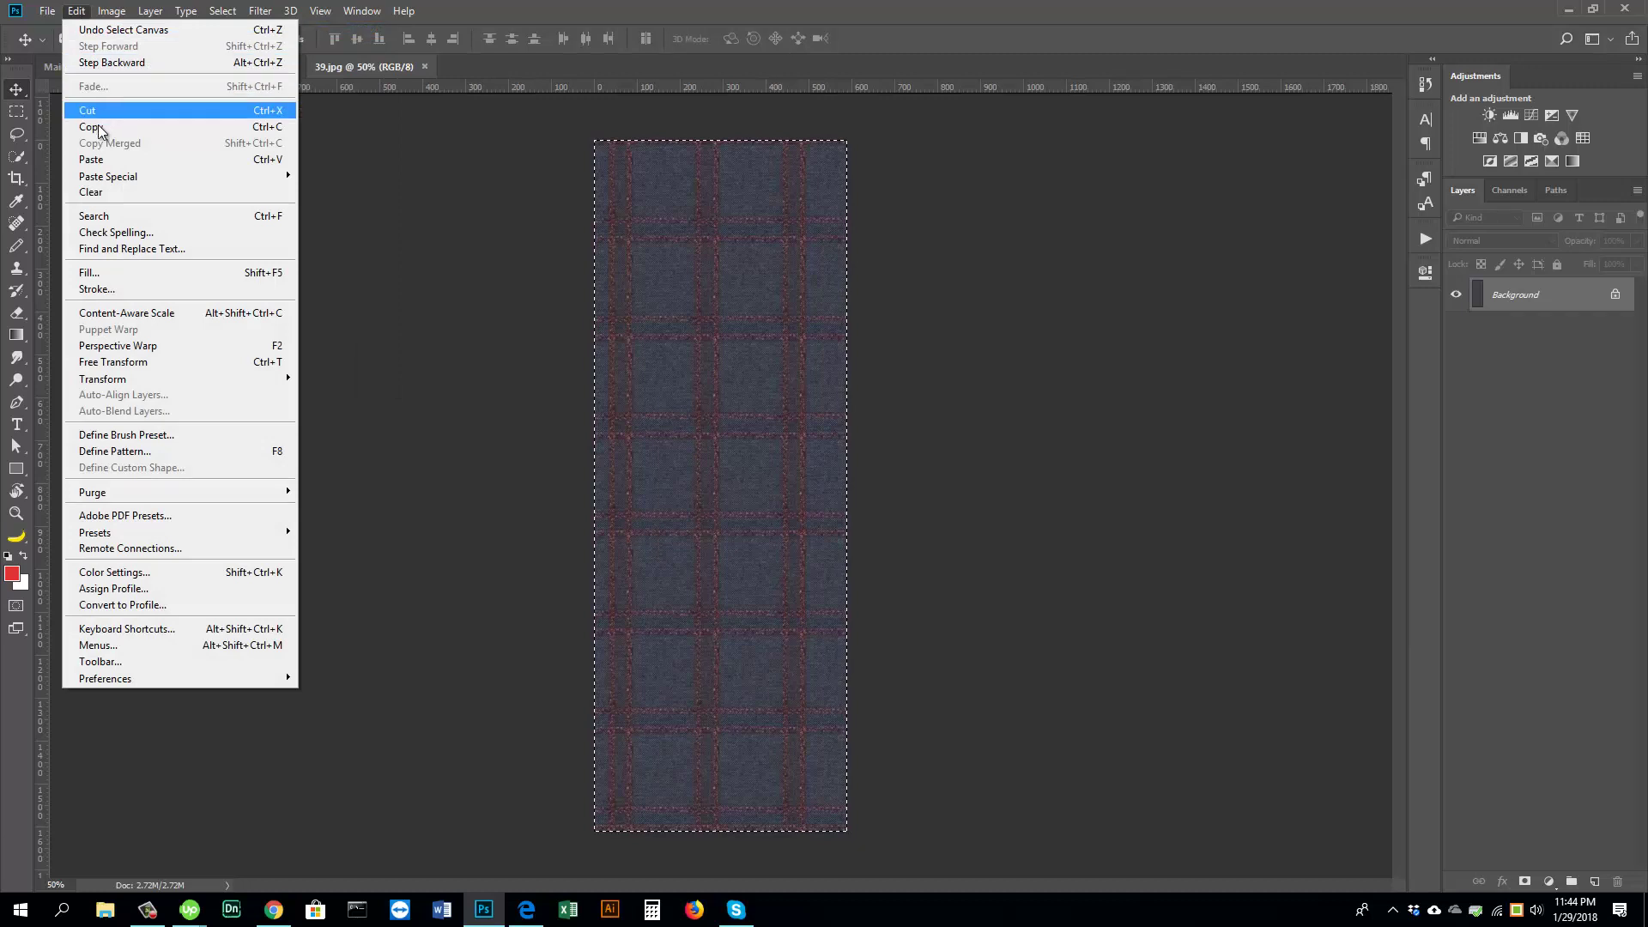
{"action": "left_click", "coordinate": [96, 128]}
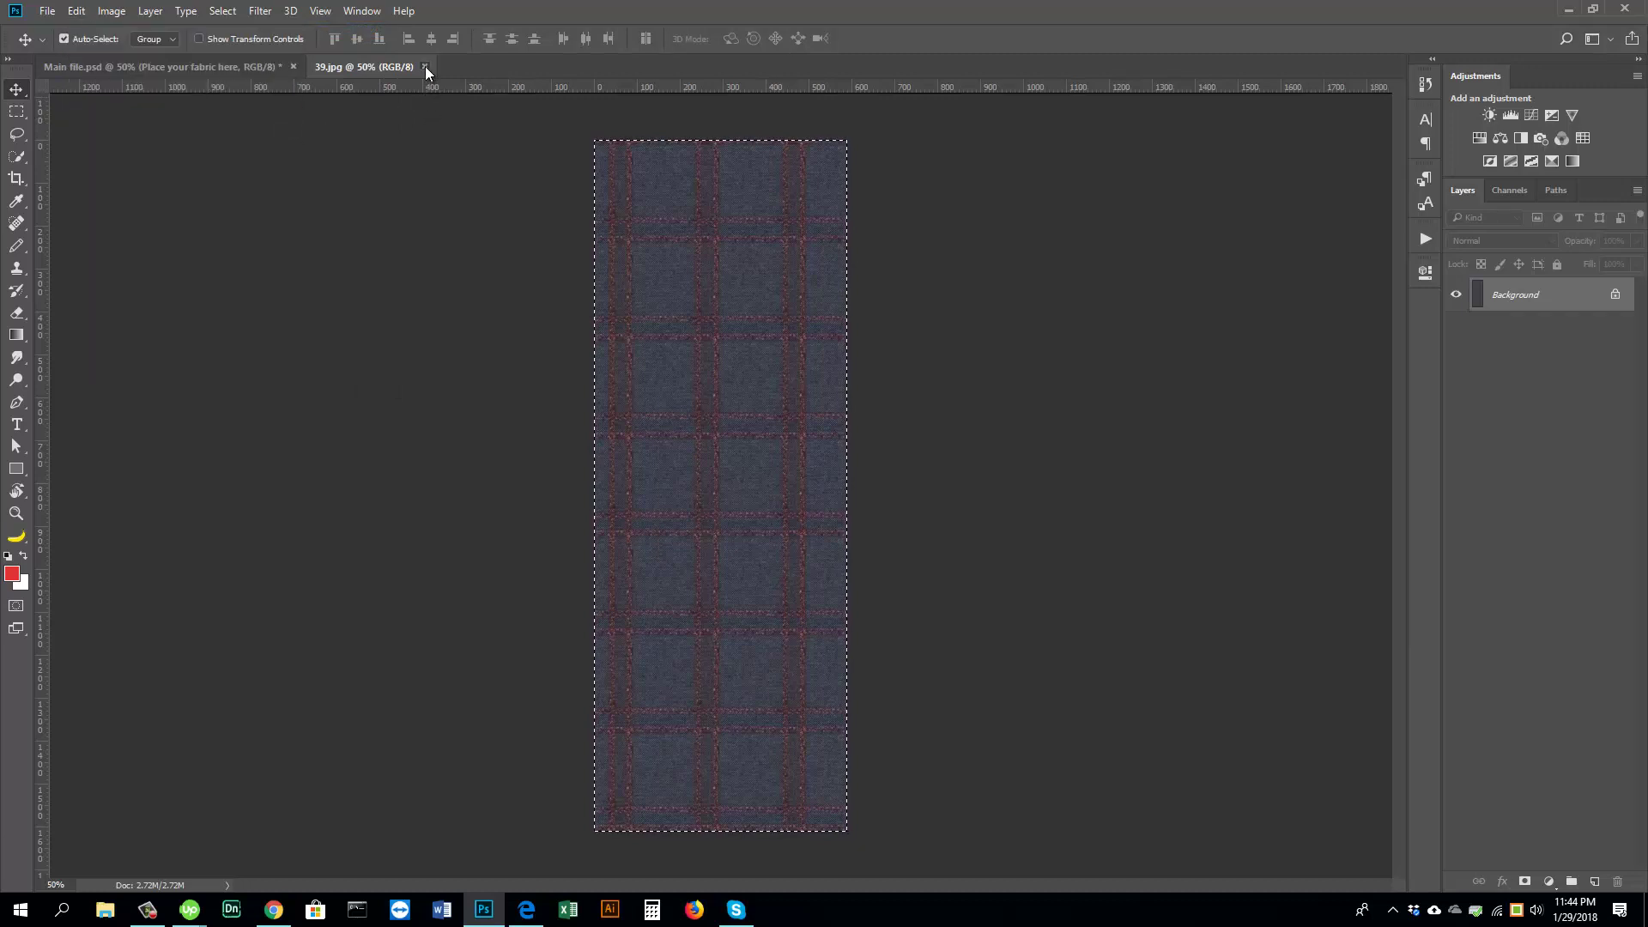
{"action": "left_click", "coordinate": [425, 66]}
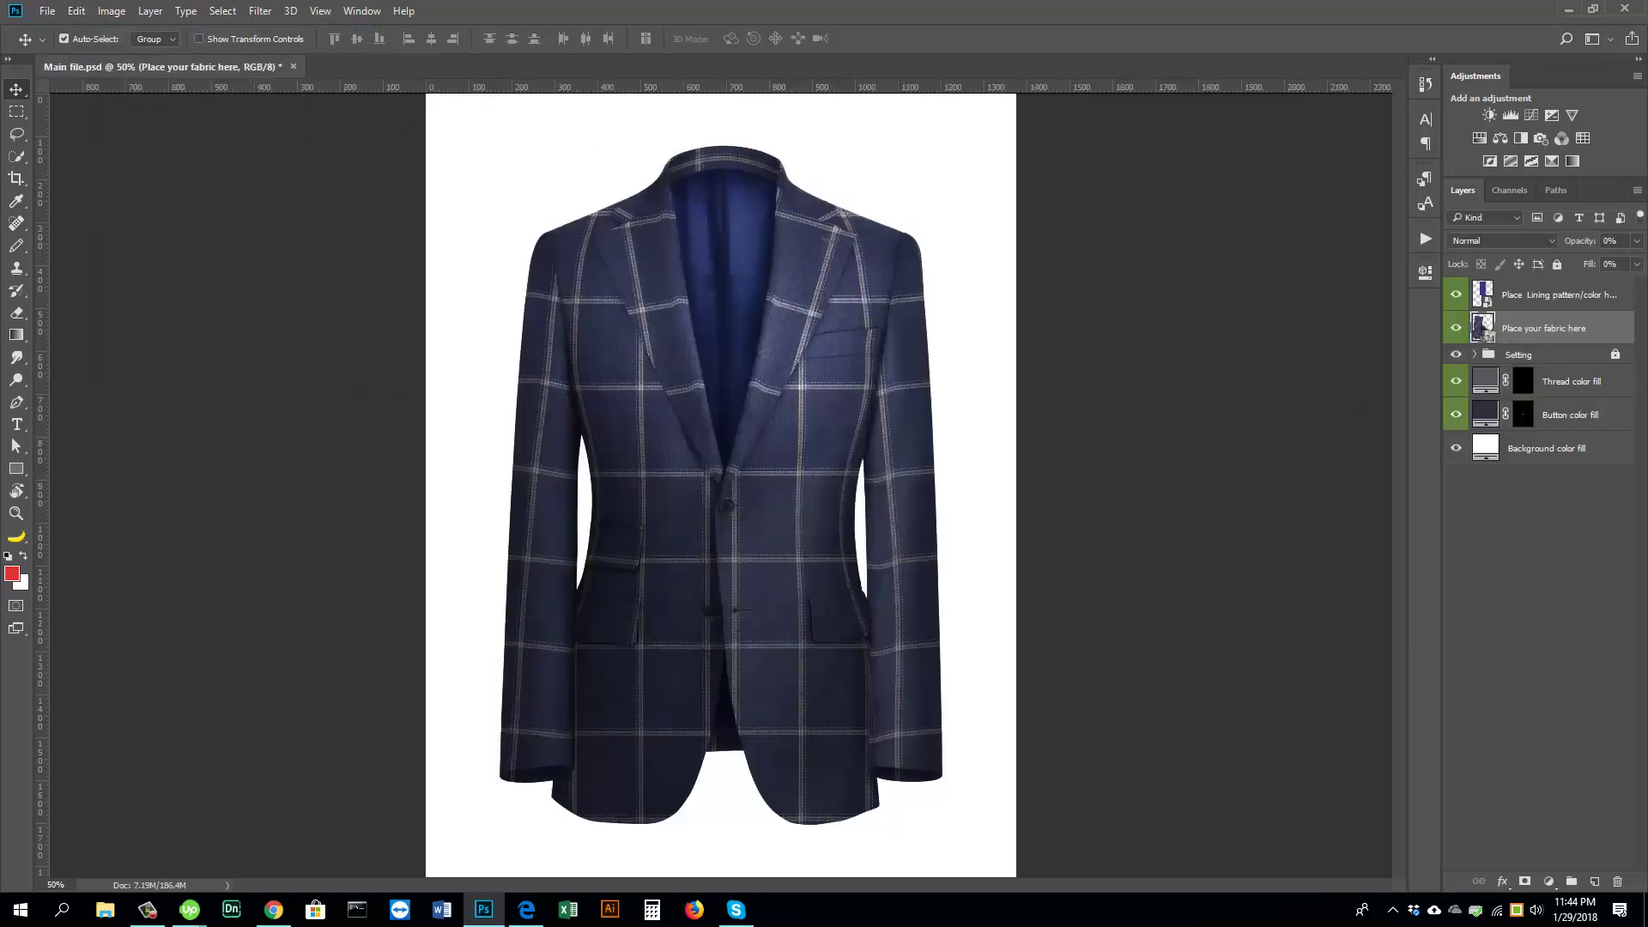
Step: Paste the copied red-striped check into the "Place your fabric here" smart object, then save and close its contents
{"action": "double_click", "coordinate": [1484, 327]}
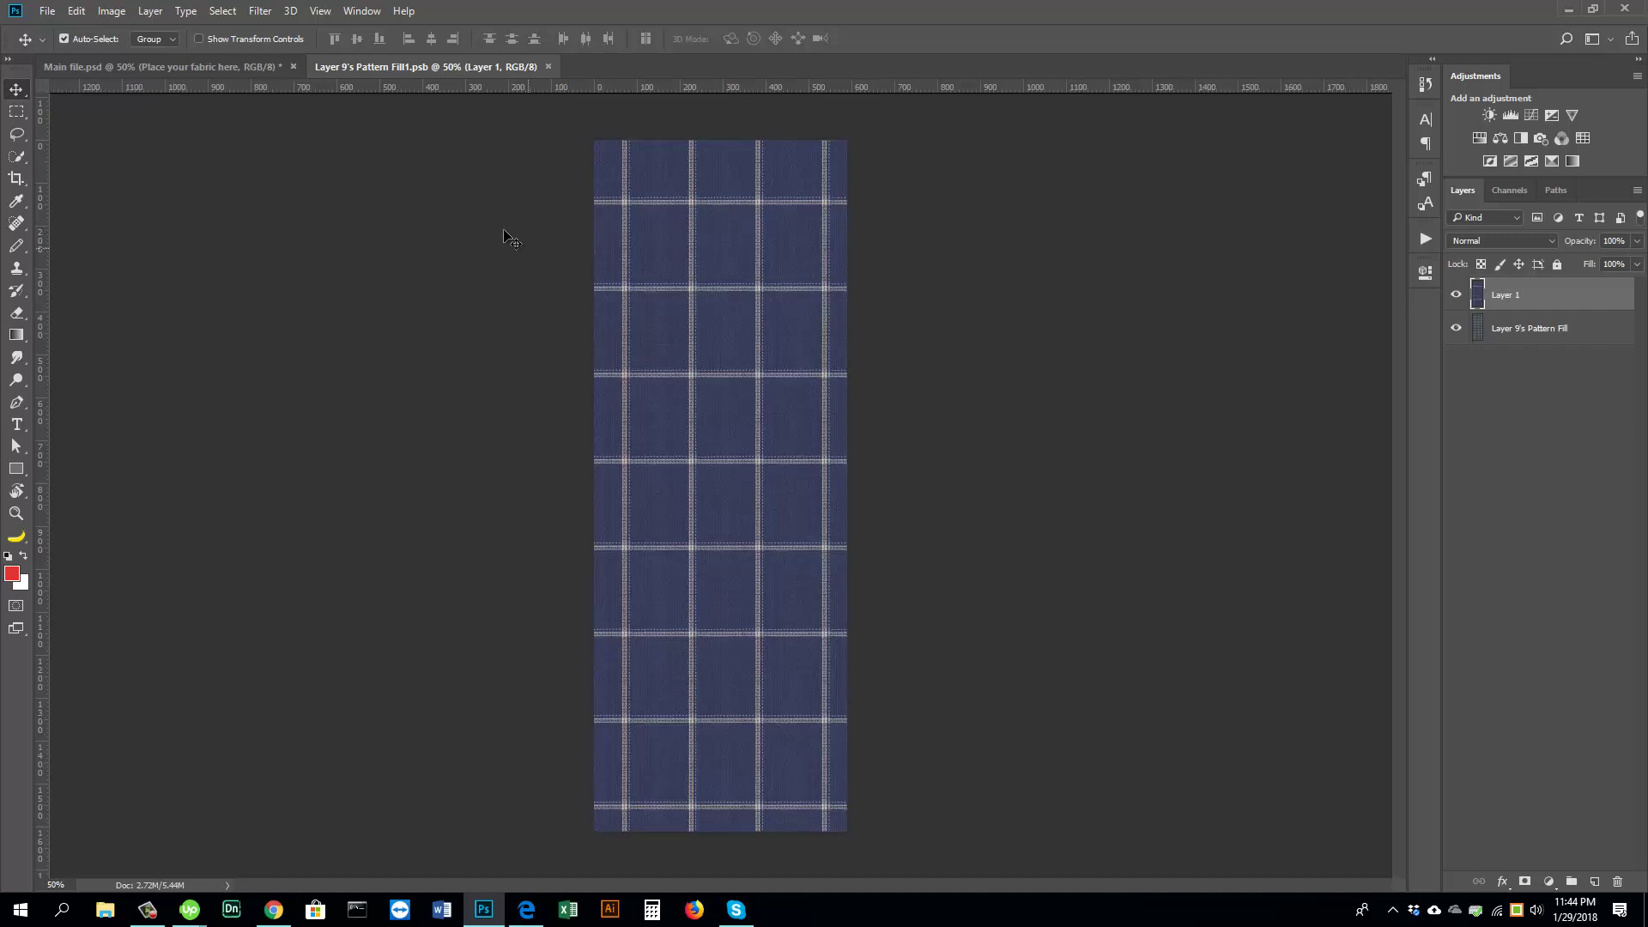
{"action": "left_click", "coordinate": [77, 12]}
{"action": "left_click", "coordinate": [89, 160]}
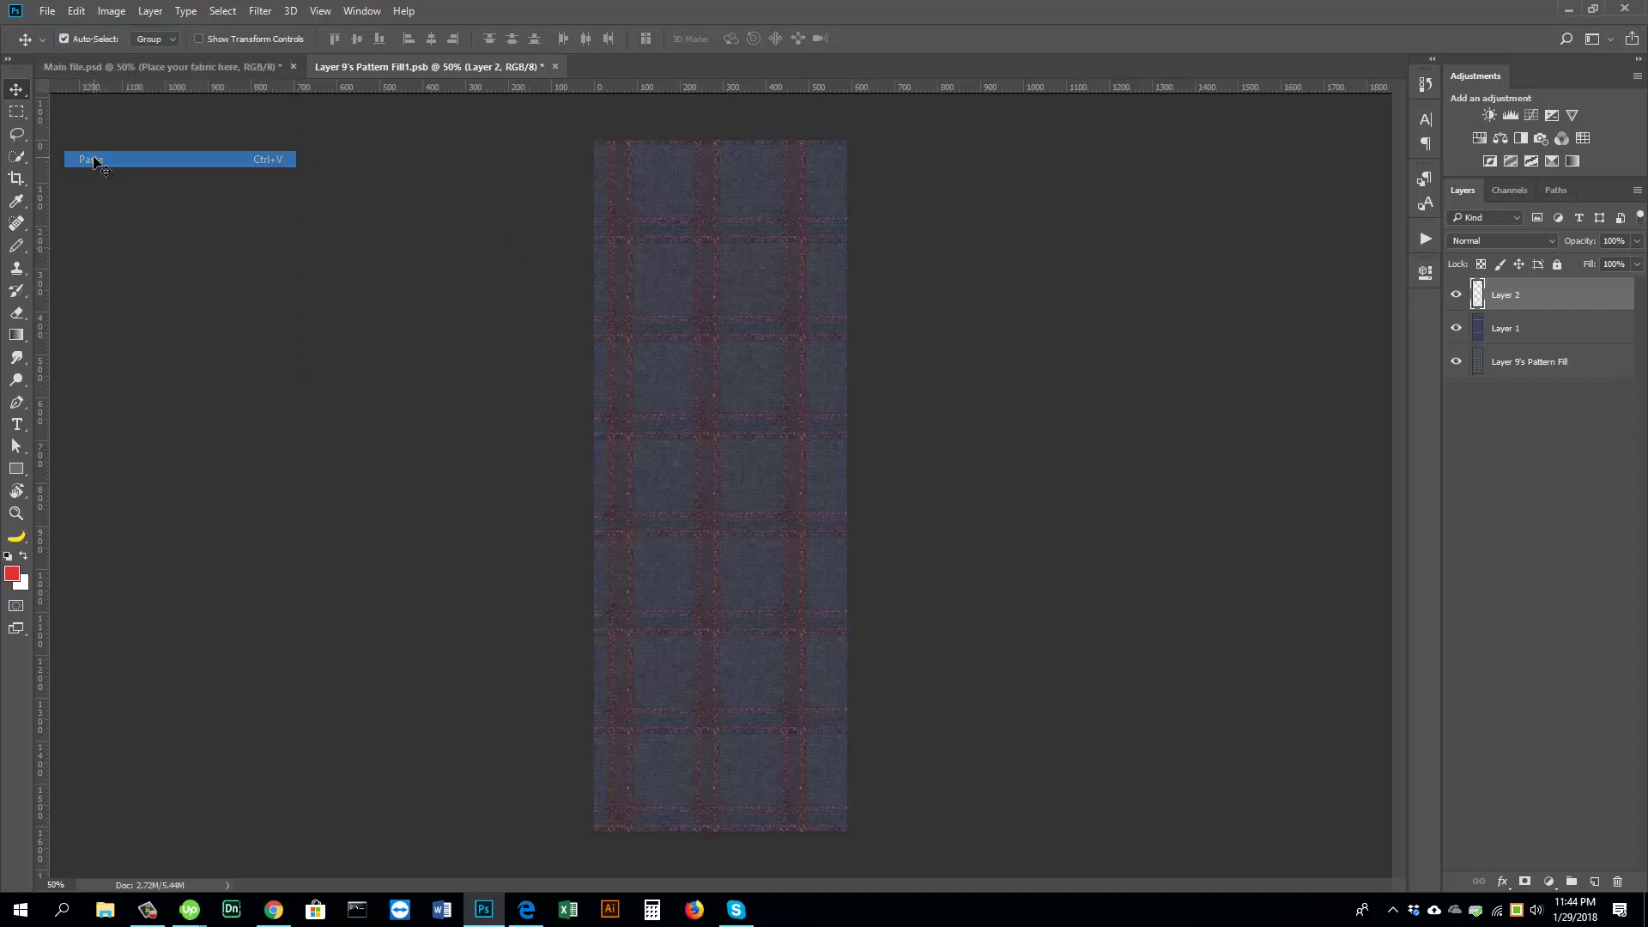
{"action": "left_click", "coordinate": [555, 66]}
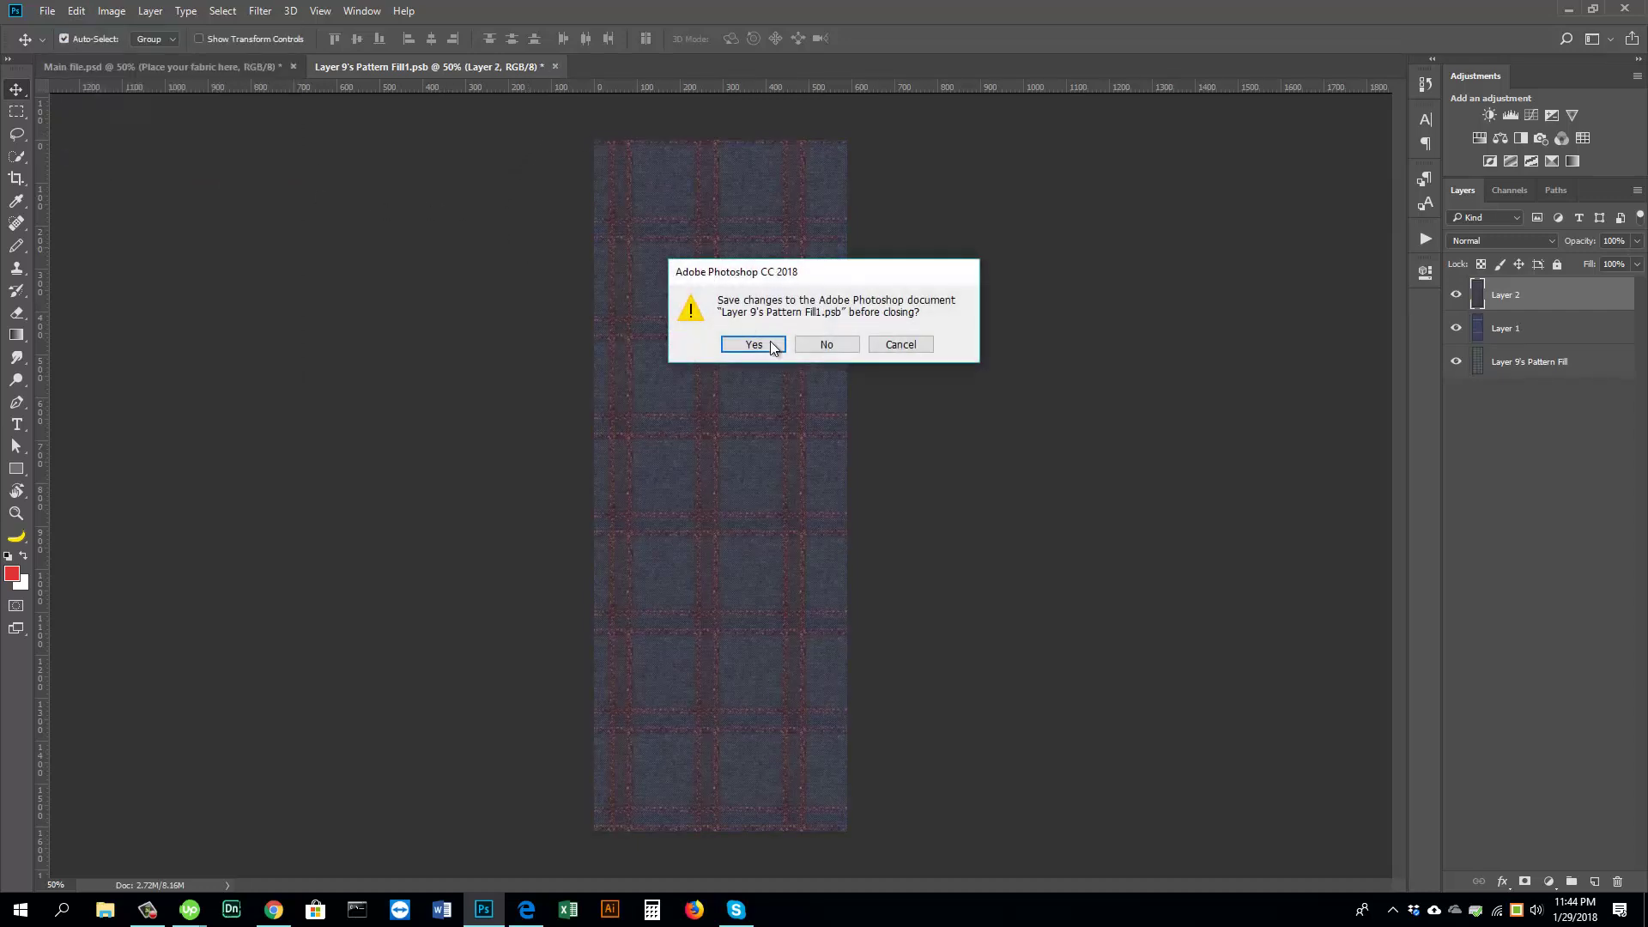
{"action": "left_click", "coordinate": [755, 343]}
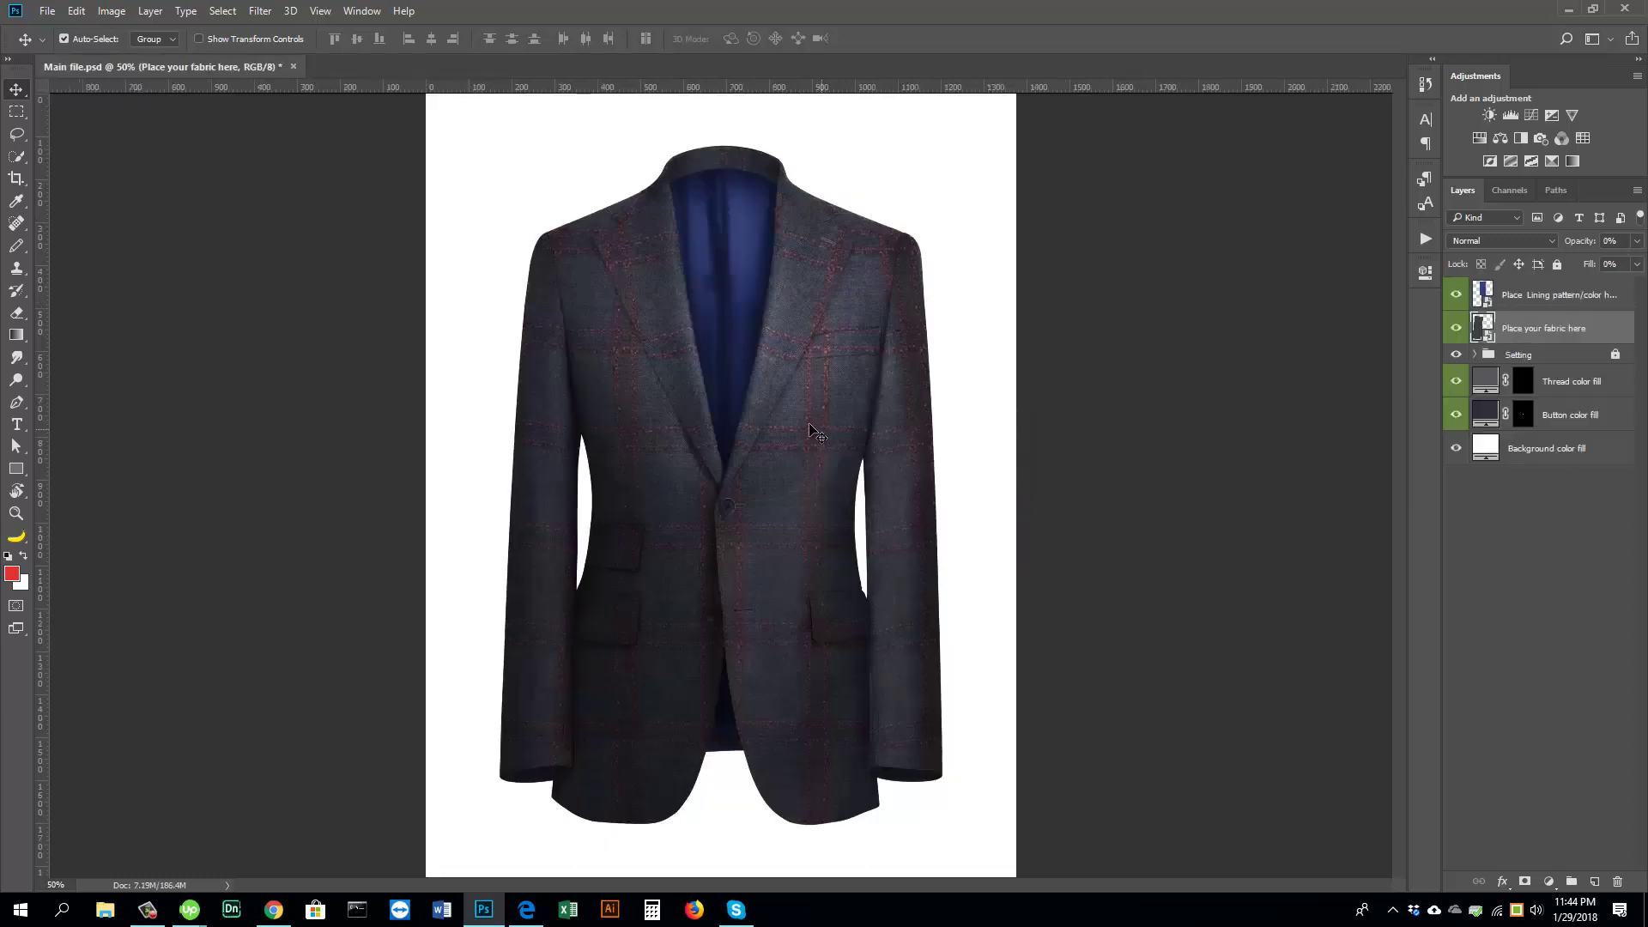
Step: Inspect the jacket's new fabric up close, then open the fabric image 36 from the Pattern folder
{"action": "scroll", "coordinate": [773, 408], "scroll_direction": "up", "scroll_amount": 5}
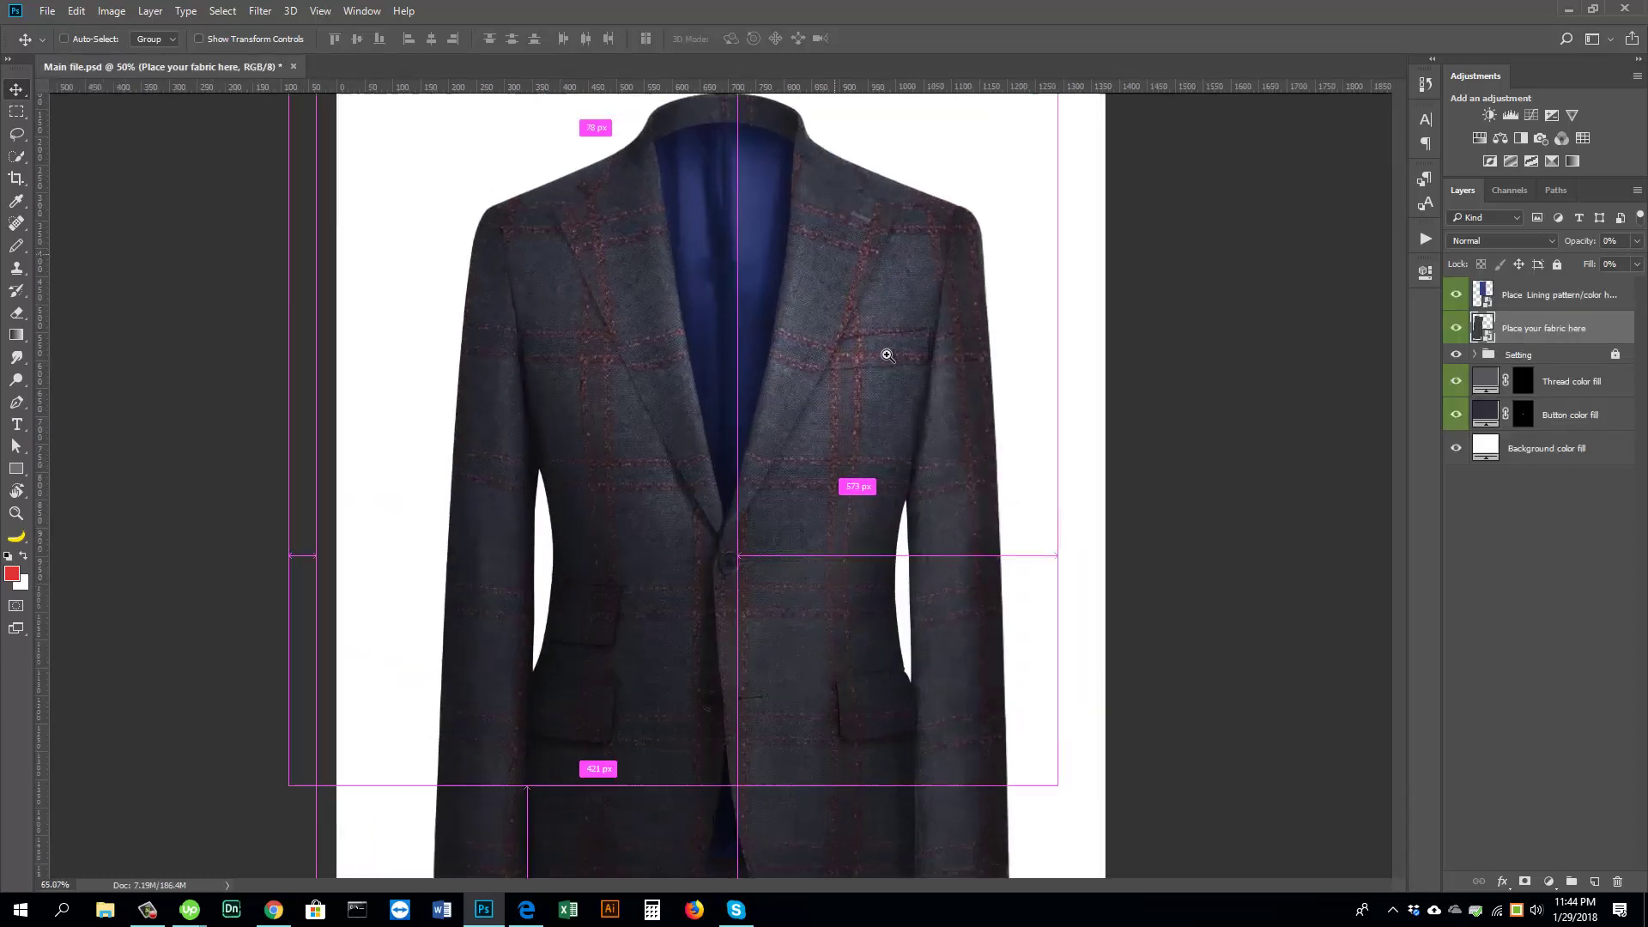
{"action": "left_click_drag", "start_coordinate": [794, 379], "coordinate": [875, 573]}
{"action": "left_click", "coordinate": [47, 11]}
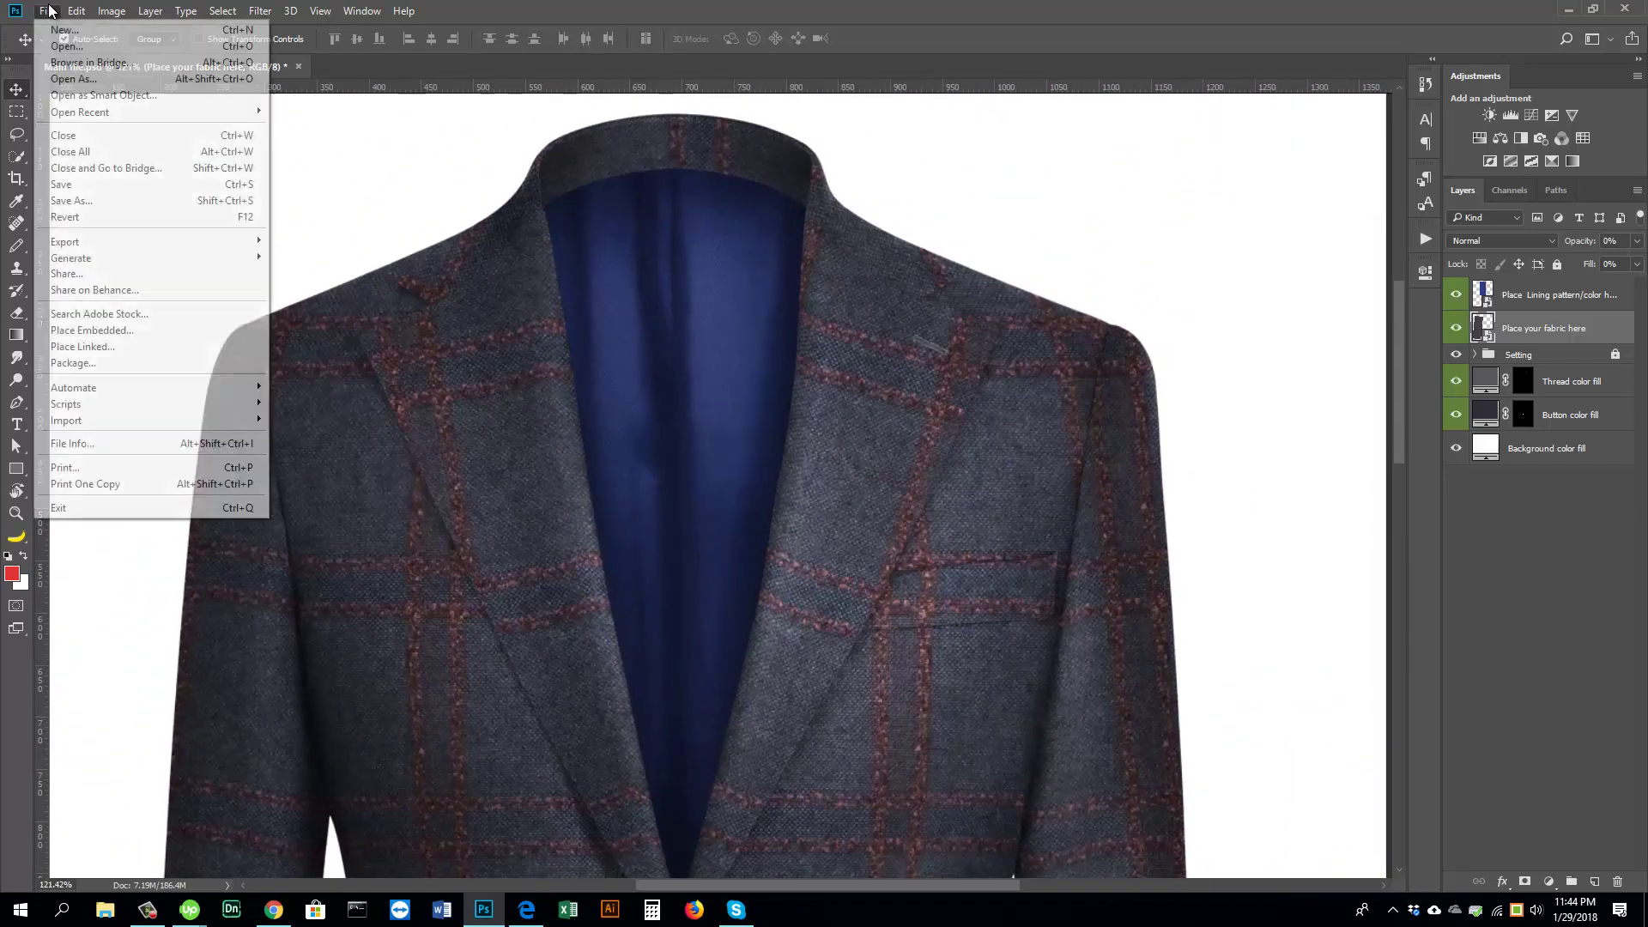
{"action": "left_click", "coordinate": [66, 48]}
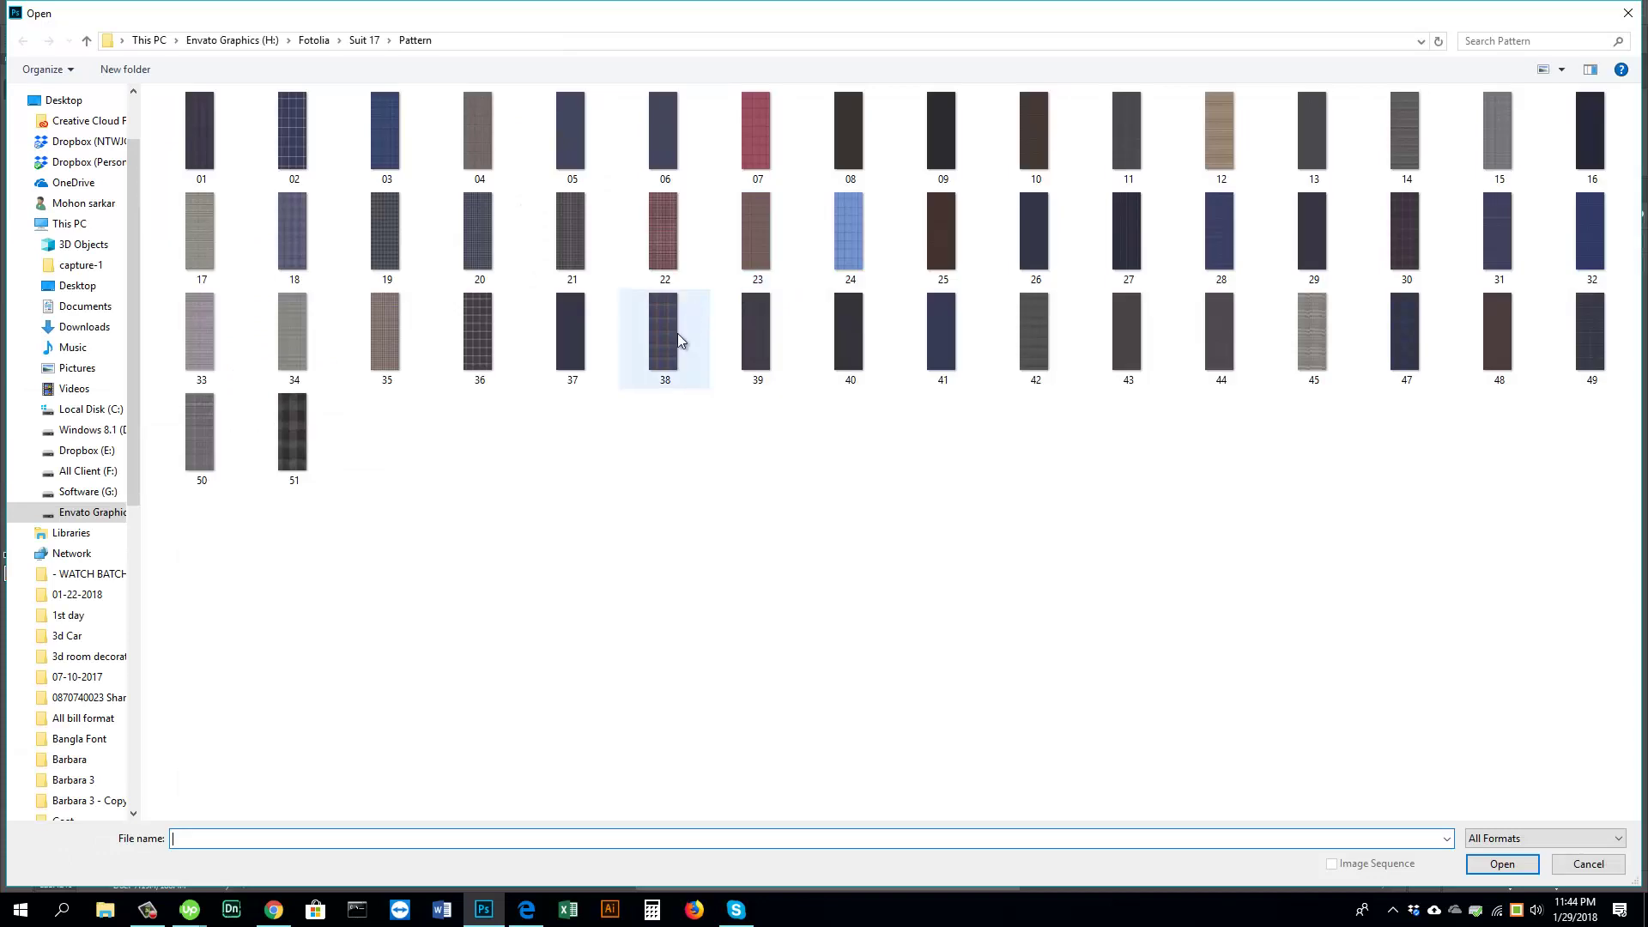
{"action": "double_click", "coordinate": [482, 331]}
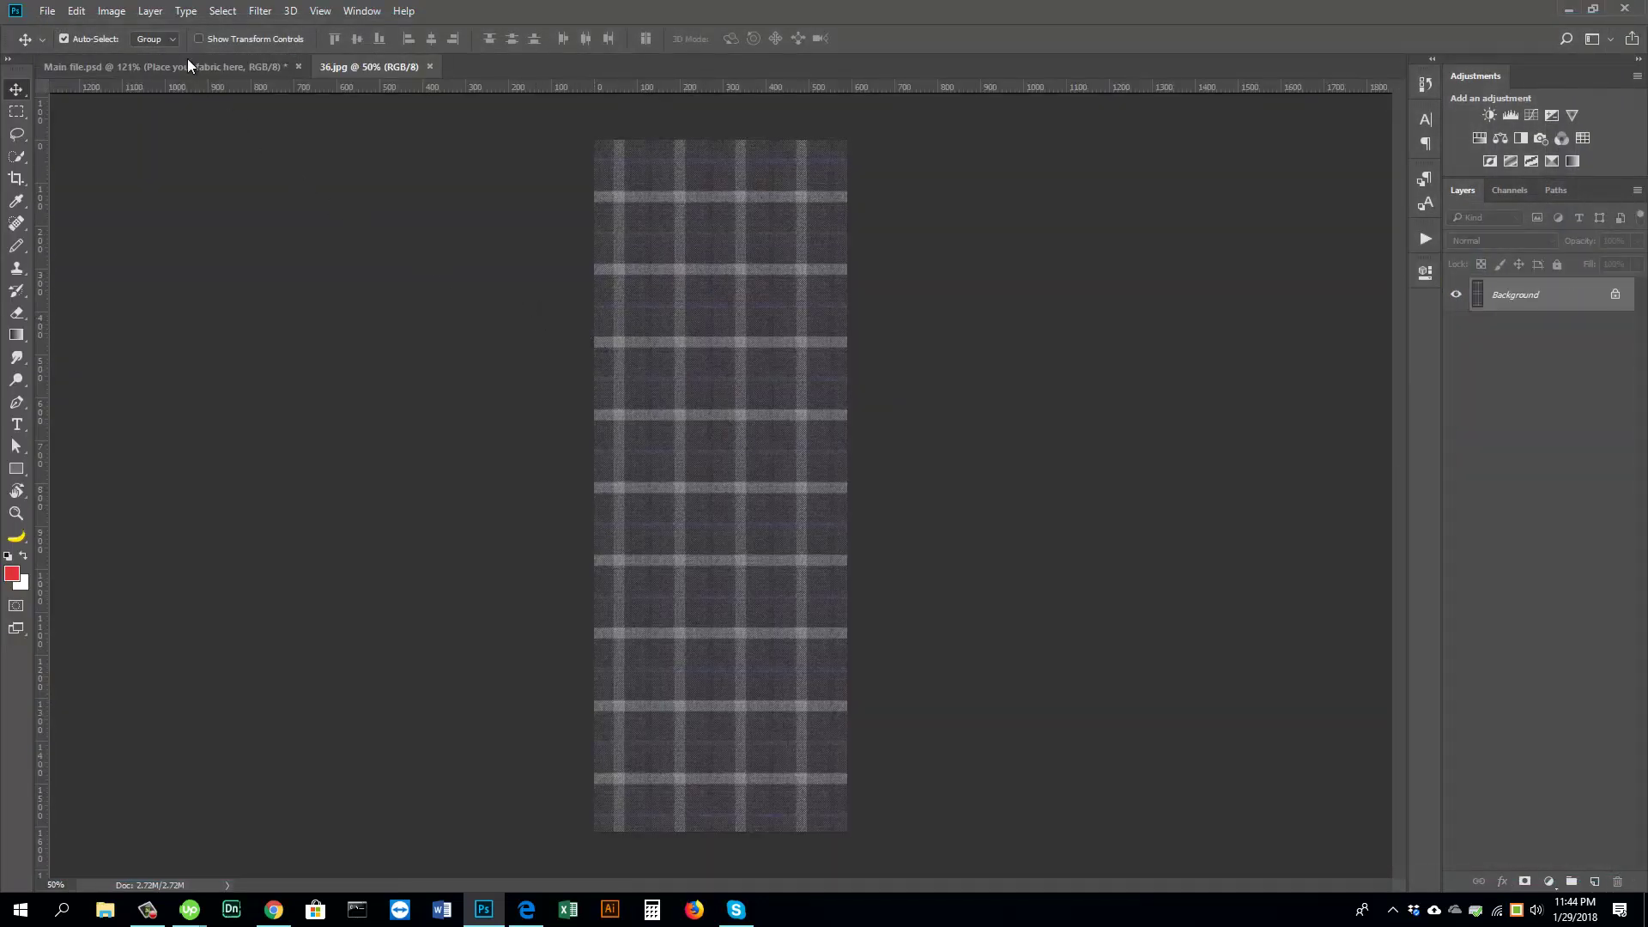
Step: Copy the entire 36.jpg canvas and close that image
{"action": "left_click", "coordinate": [231, 17]}
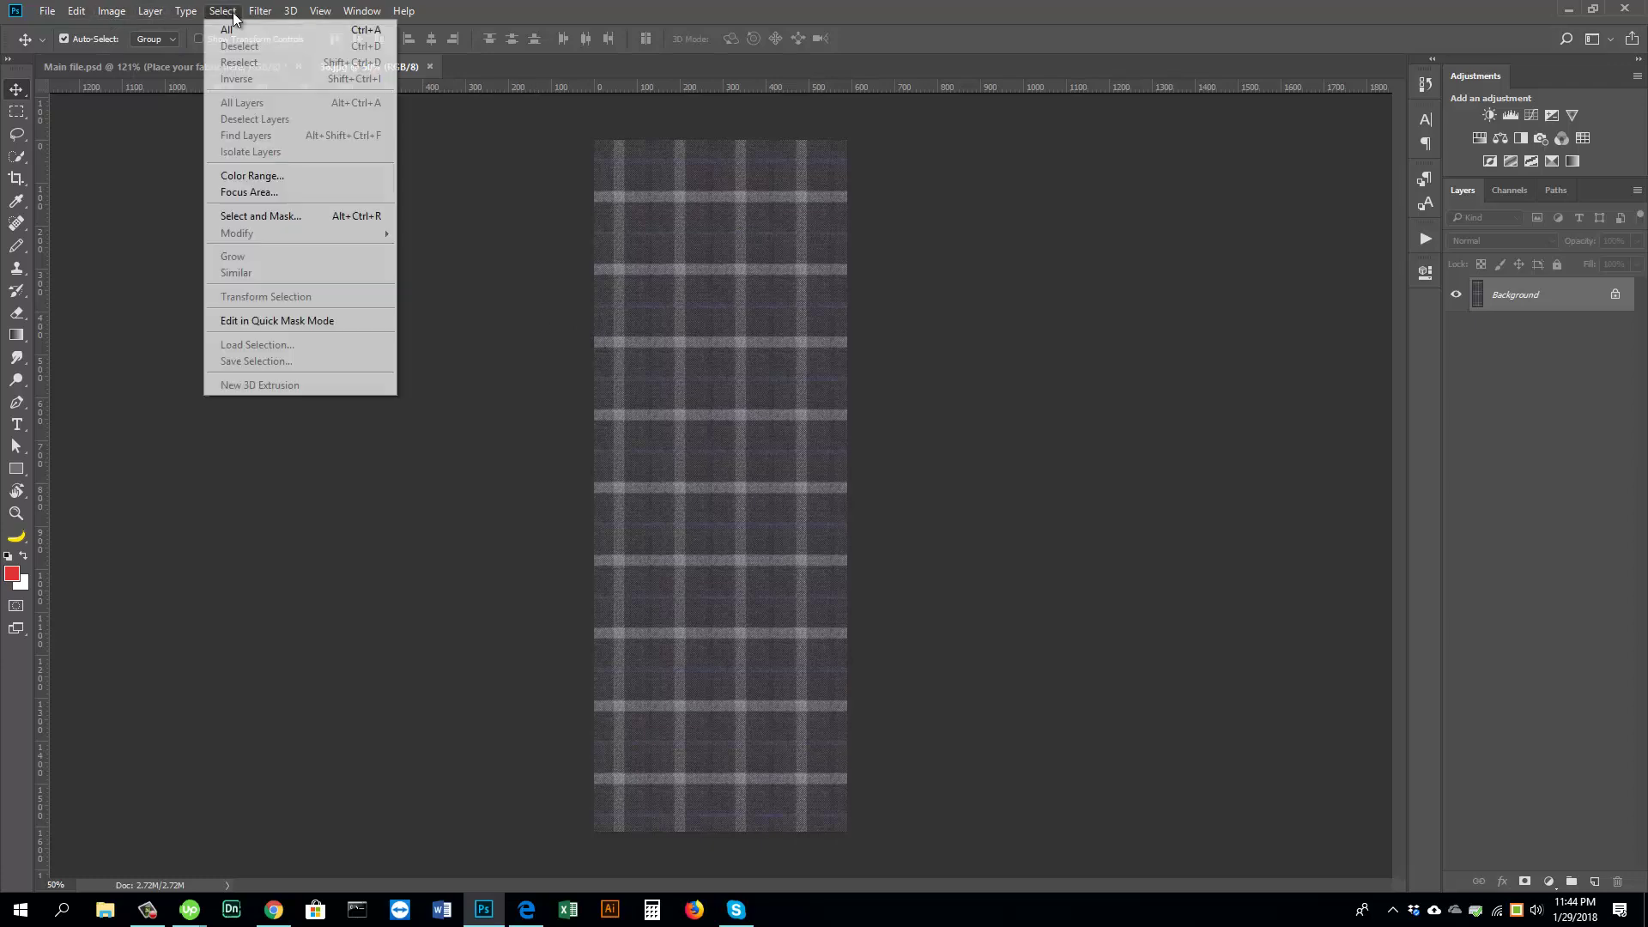
{"action": "left_click", "coordinate": [238, 27]}
{"action": "left_click", "coordinate": [77, 10]}
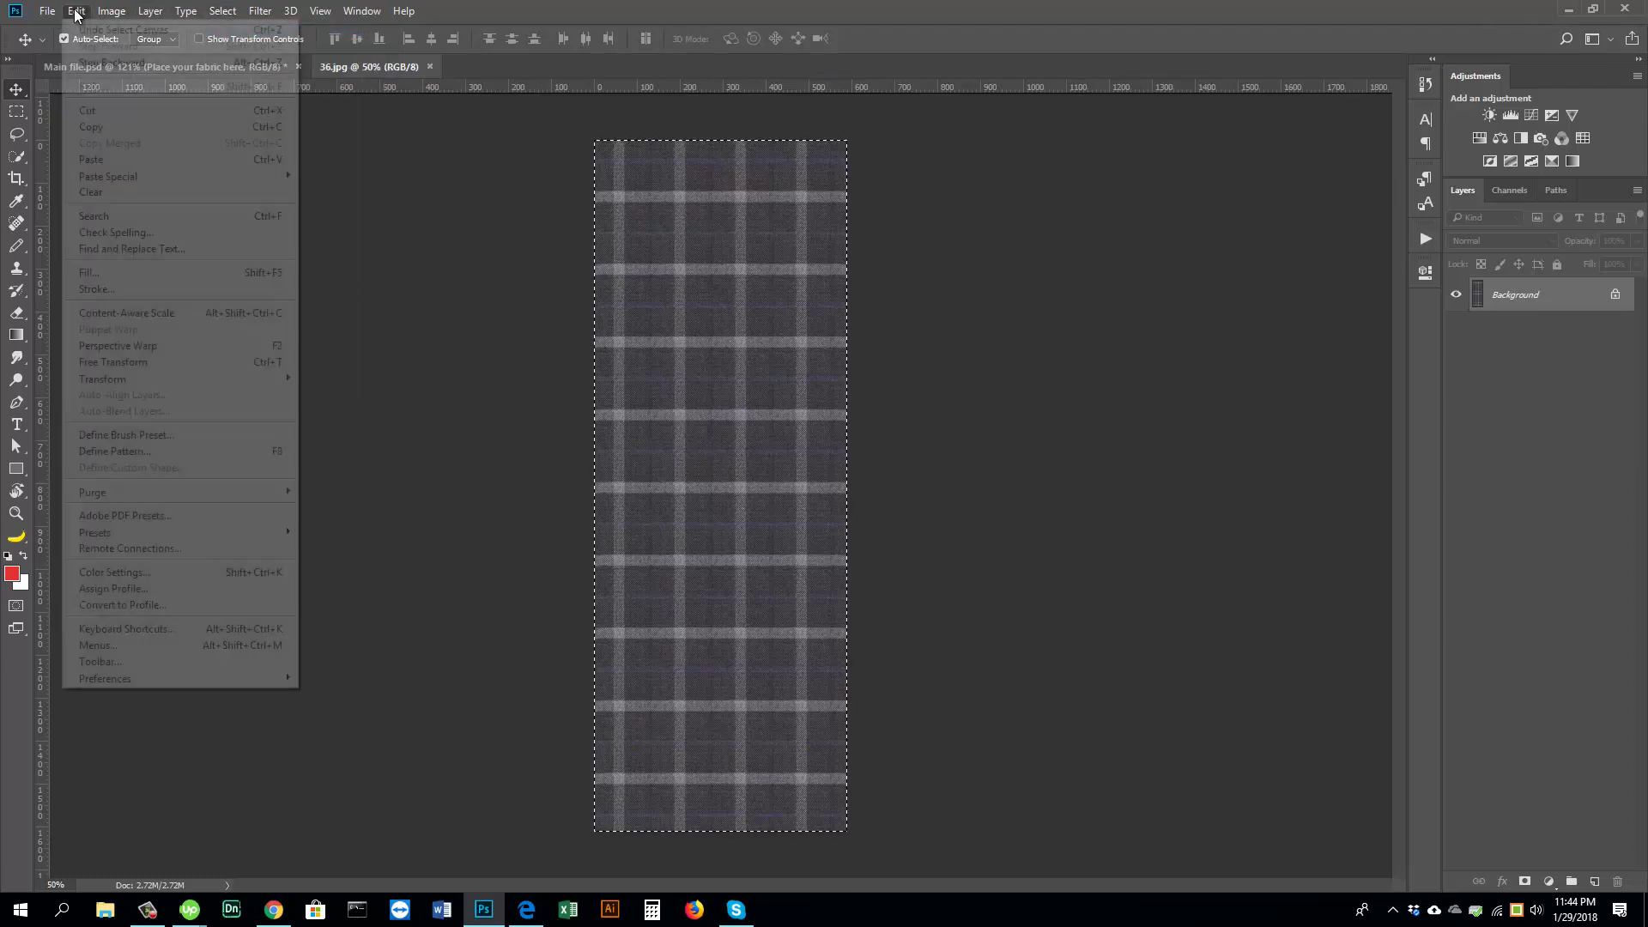
{"action": "left_click", "coordinate": [113, 127]}
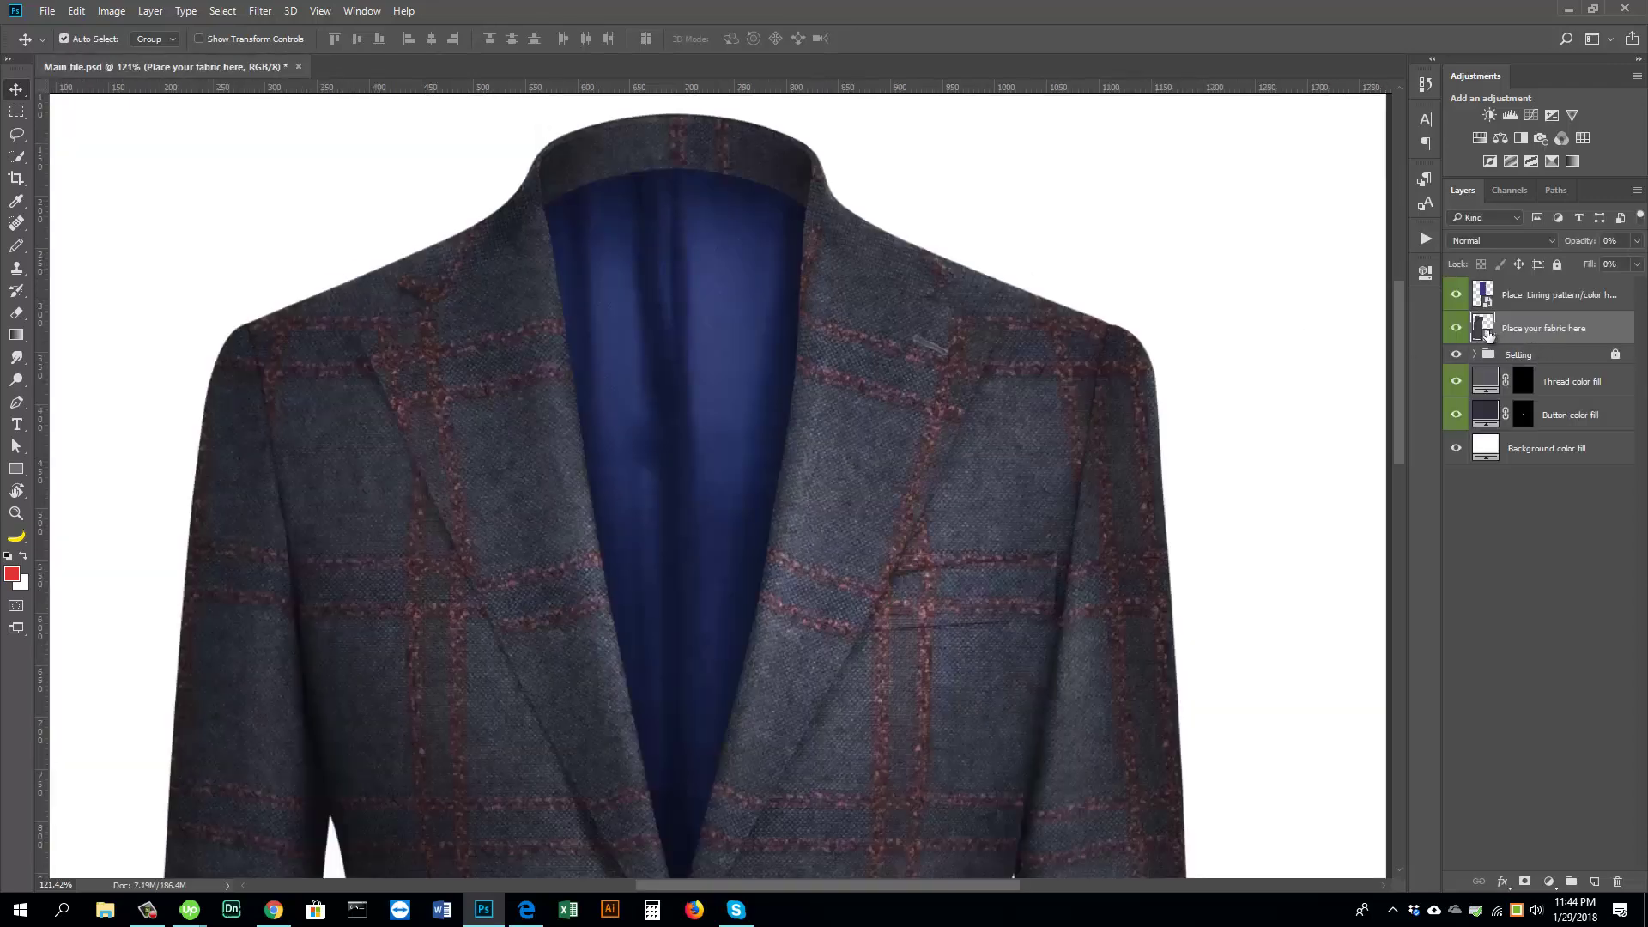
Step: Paste the copied grey plaid into the "Place your fabric here" smart object, then save and close its contents
{"action": "double_click", "coordinate": [1486, 327]}
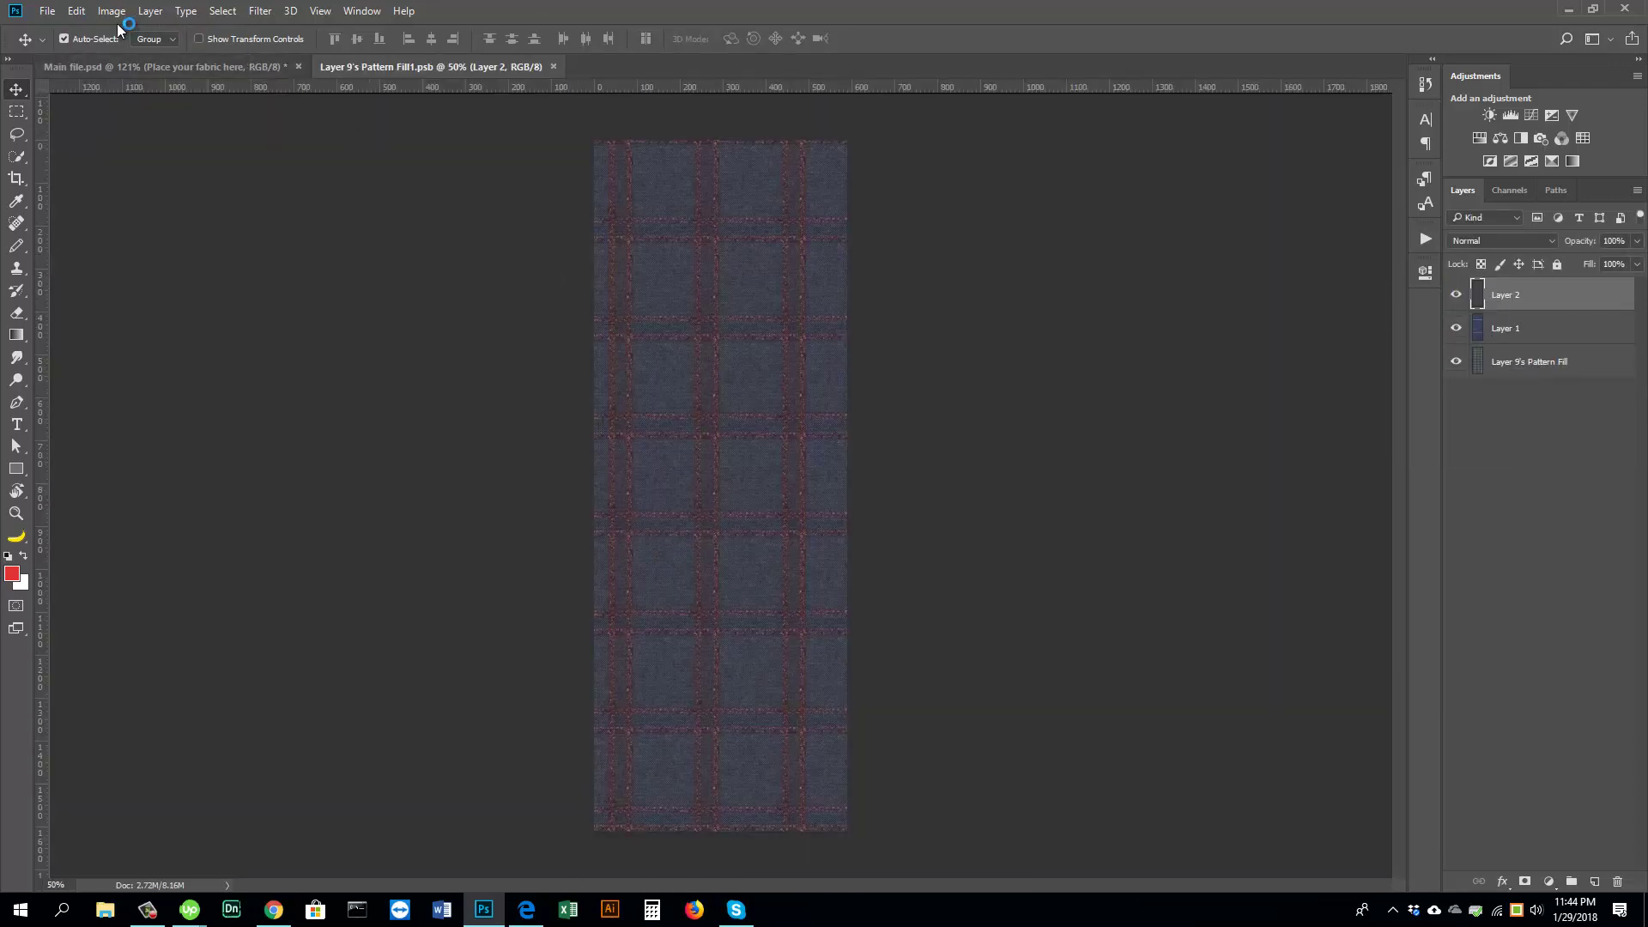
{"action": "left_click", "coordinate": [77, 11]}
{"action": "left_click", "coordinate": [97, 129]}
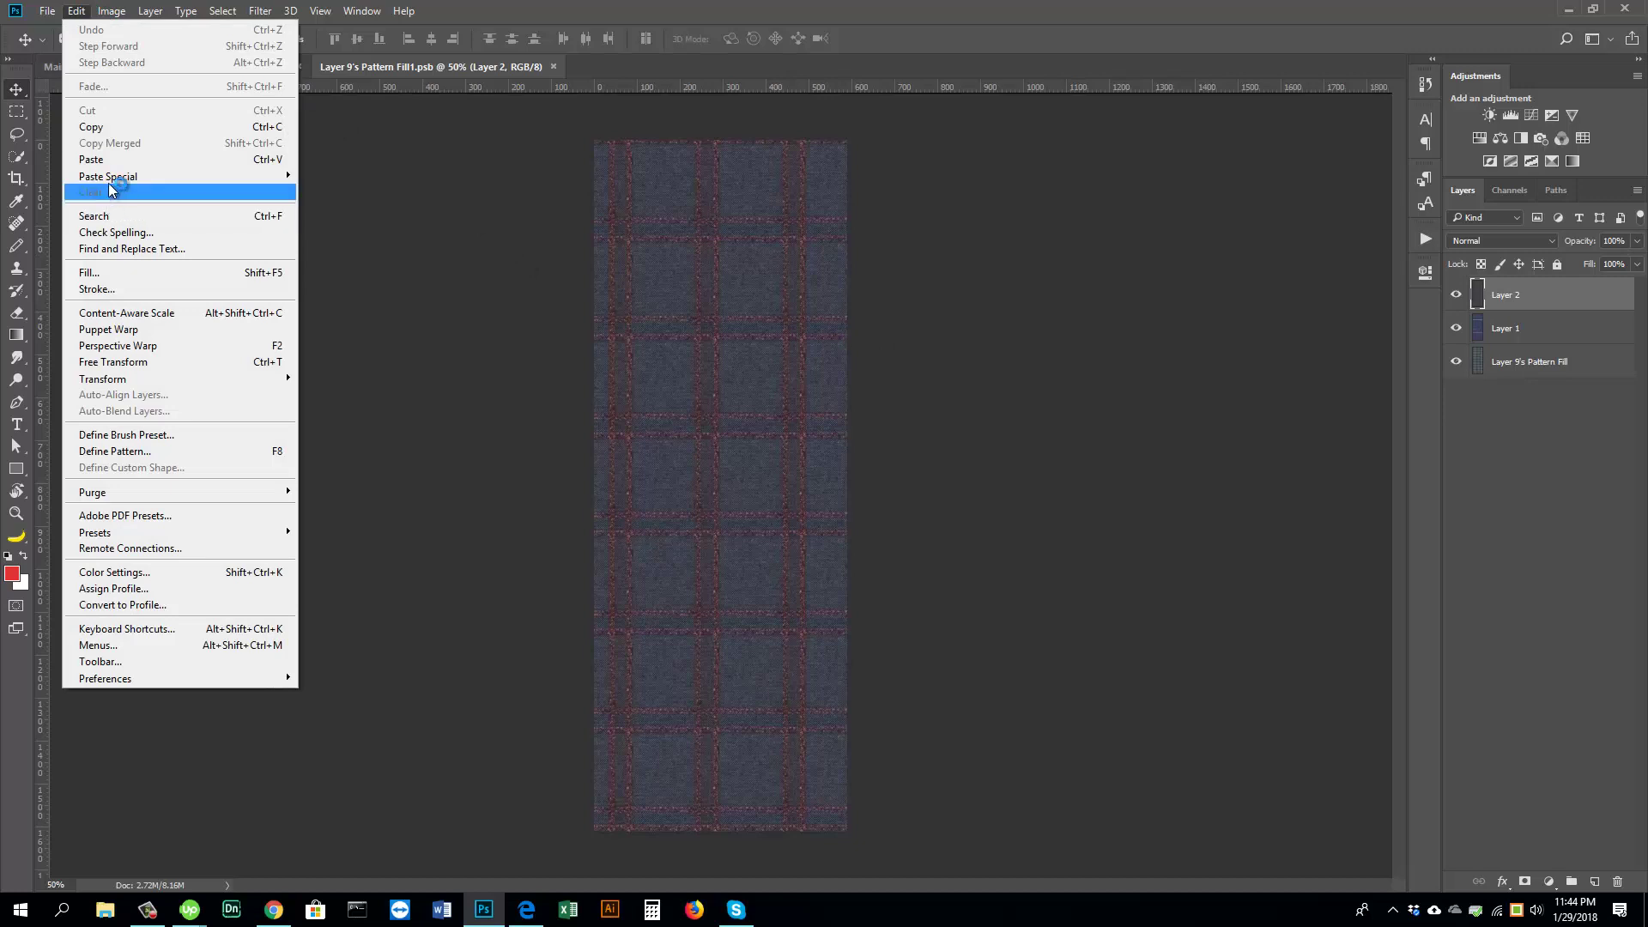
{"action": "left_click", "coordinate": [91, 159]}
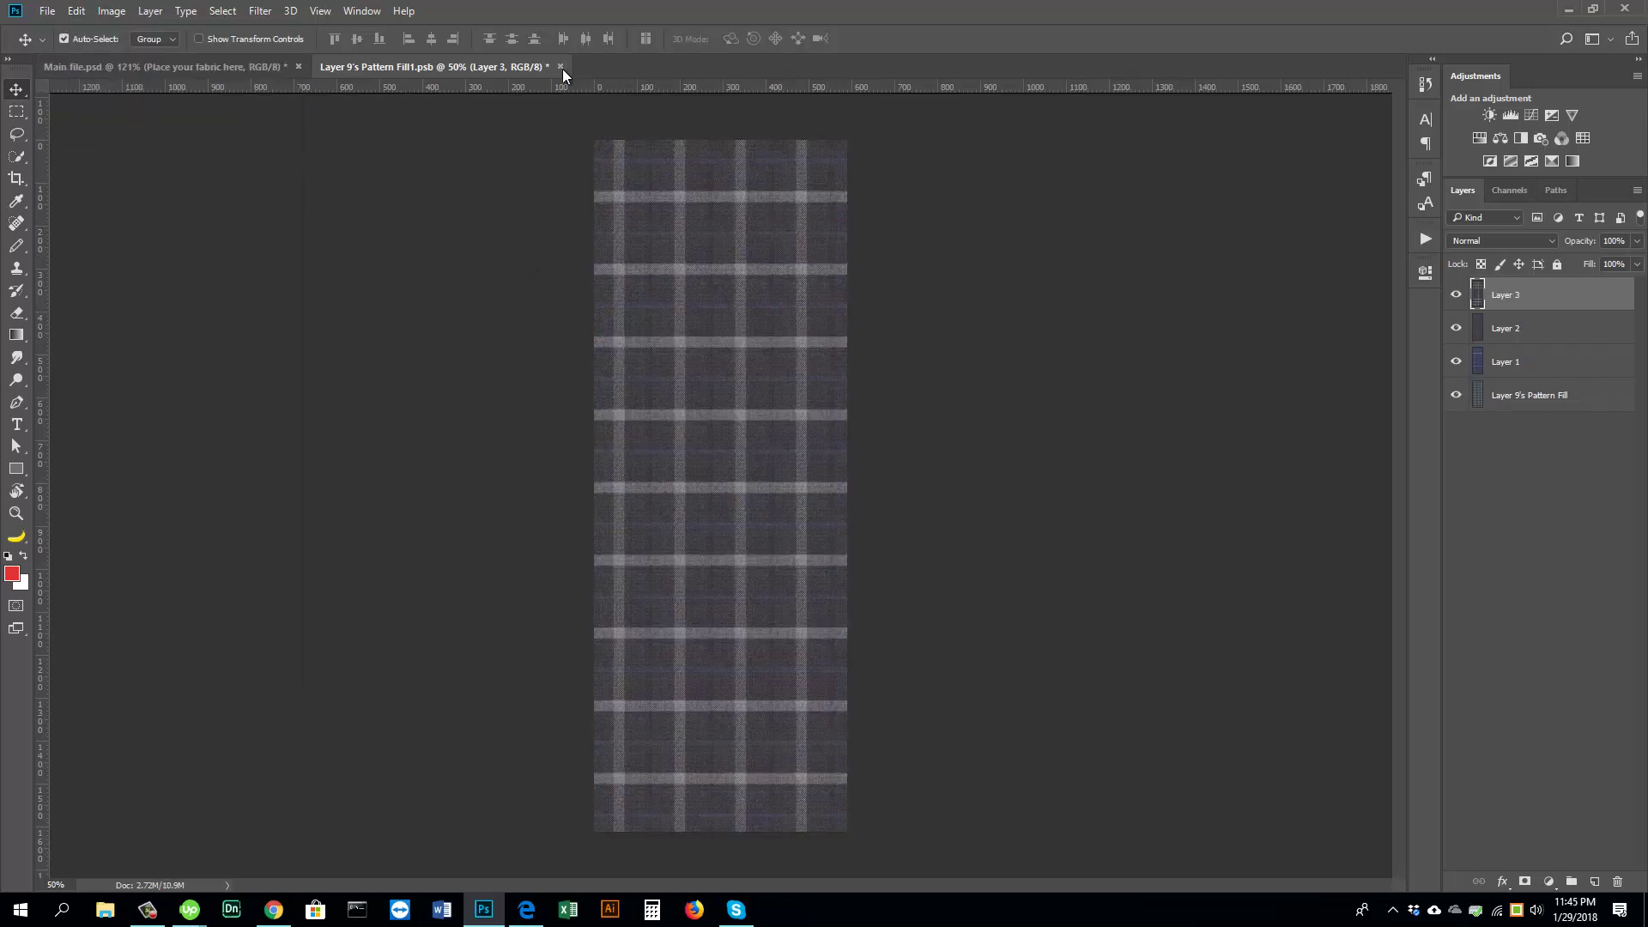
{"action": "left_click", "coordinate": [560, 67]}
{"action": "left_click", "coordinate": [759, 344]}
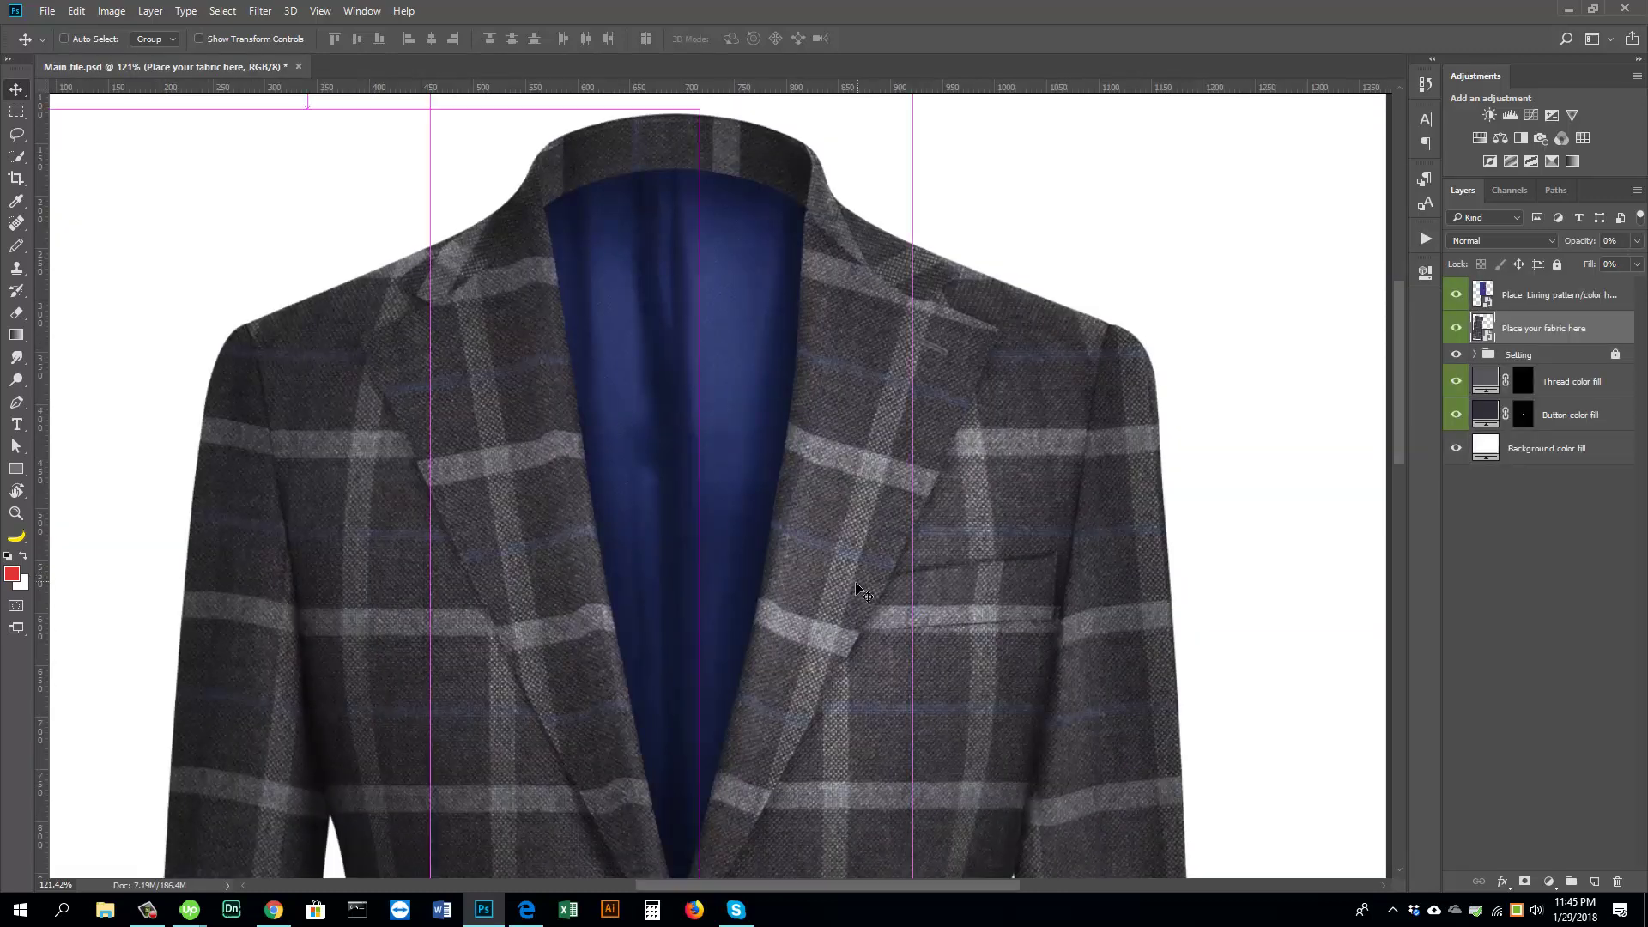
Step: Examine the plaid fabric on the jacket around the lapels, buttons and pockets
{"action": "scroll", "coordinate": [748, 684], "scroll_direction": "down", "scroll_amount": 6}
{"action": "scroll", "coordinate": [736, 502], "scroll_direction": "down", "scroll_amount": 3}
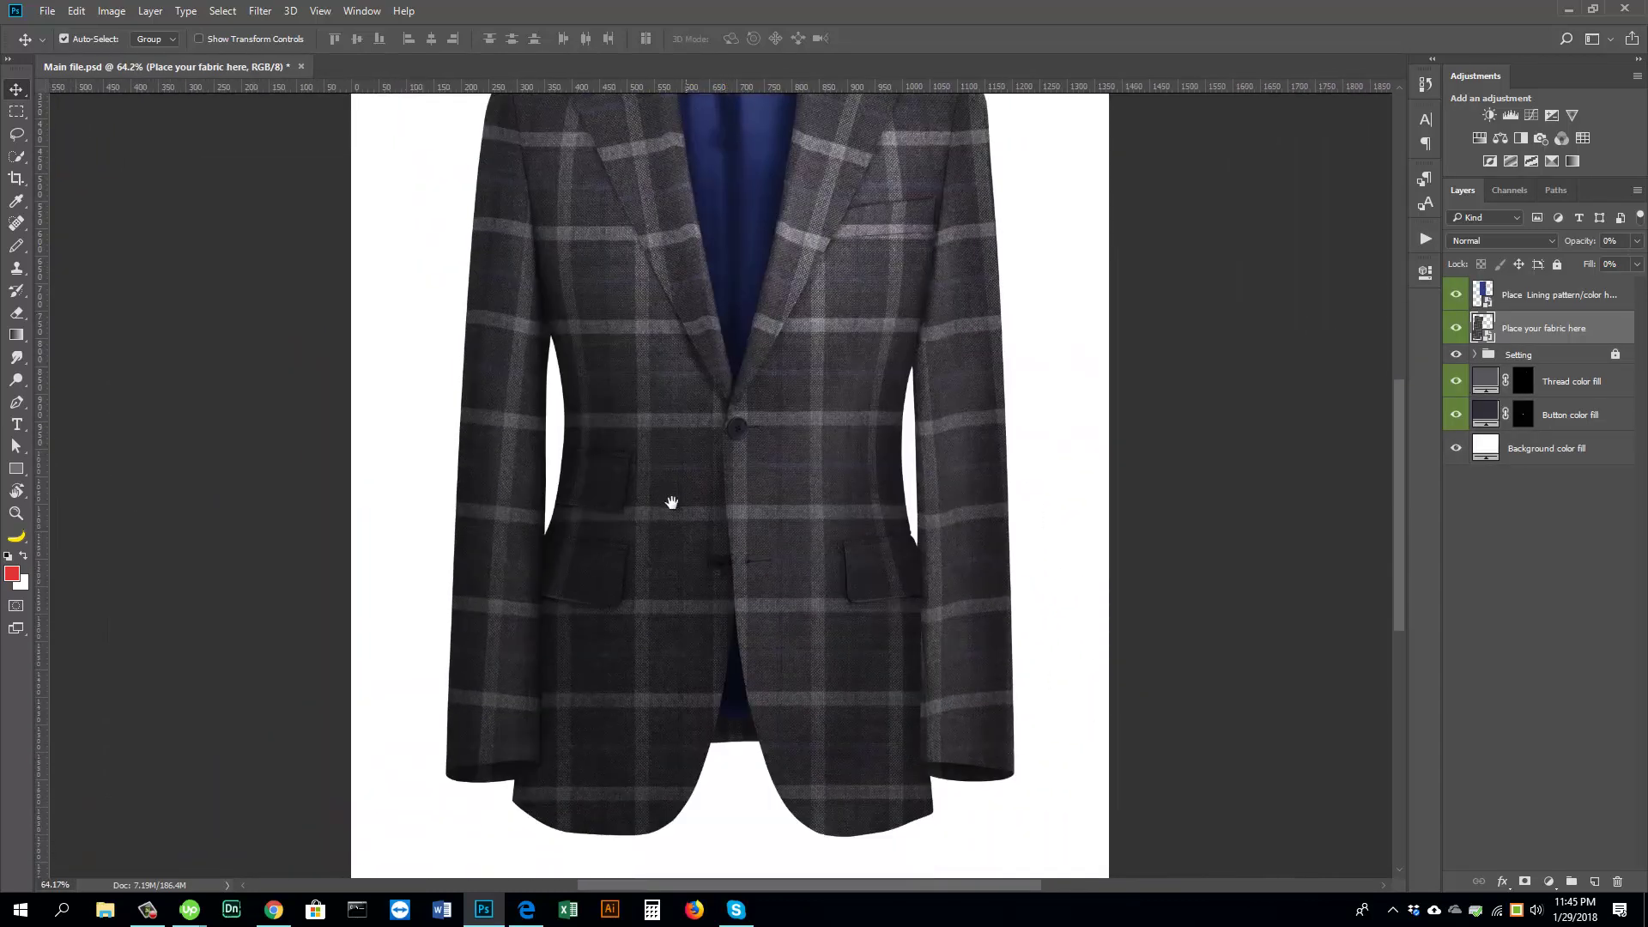
{"action": "scroll", "coordinate": [753, 513], "scroll_direction": "up", "scroll_amount": 3}
{"action": "scroll", "coordinate": [753, 513], "scroll_direction": "up", "scroll_amount": 5}
{"action": "scroll", "coordinate": [718, 544], "scroll_direction": "right", "scroll_amount": 3}
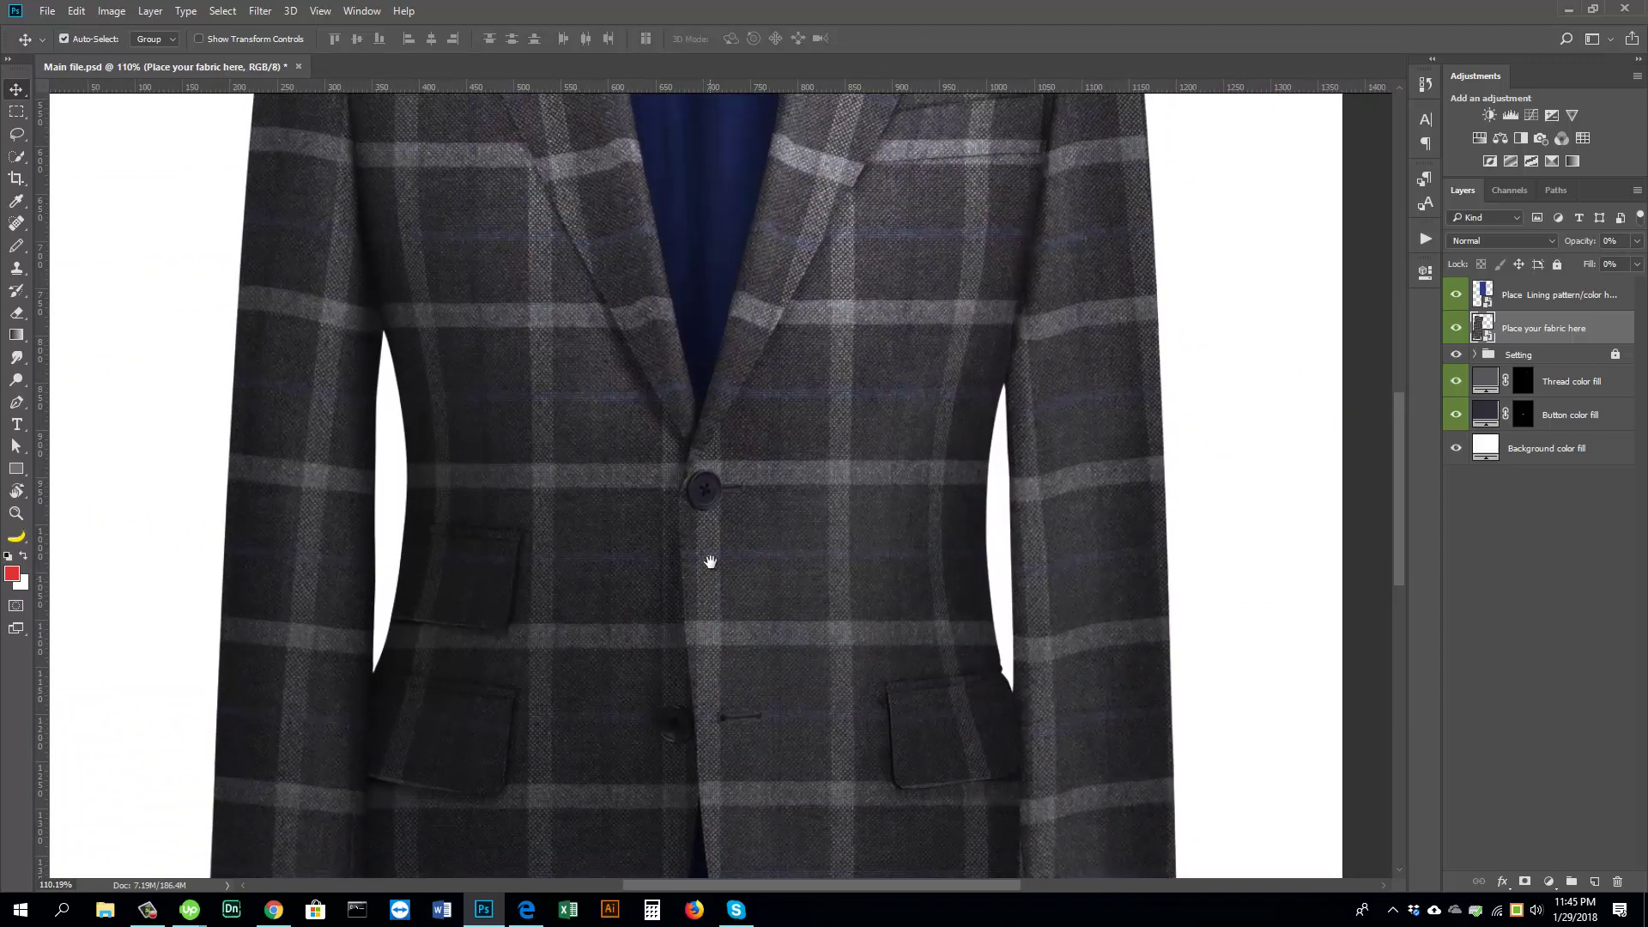
{"action": "scroll", "coordinate": [735, 488], "scroll_direction": "down", "scroll_amount": 2}
{"action": "scroll", "coordinate": [692, 513], "scroll_direction": "up", "scroll_amount": 4}
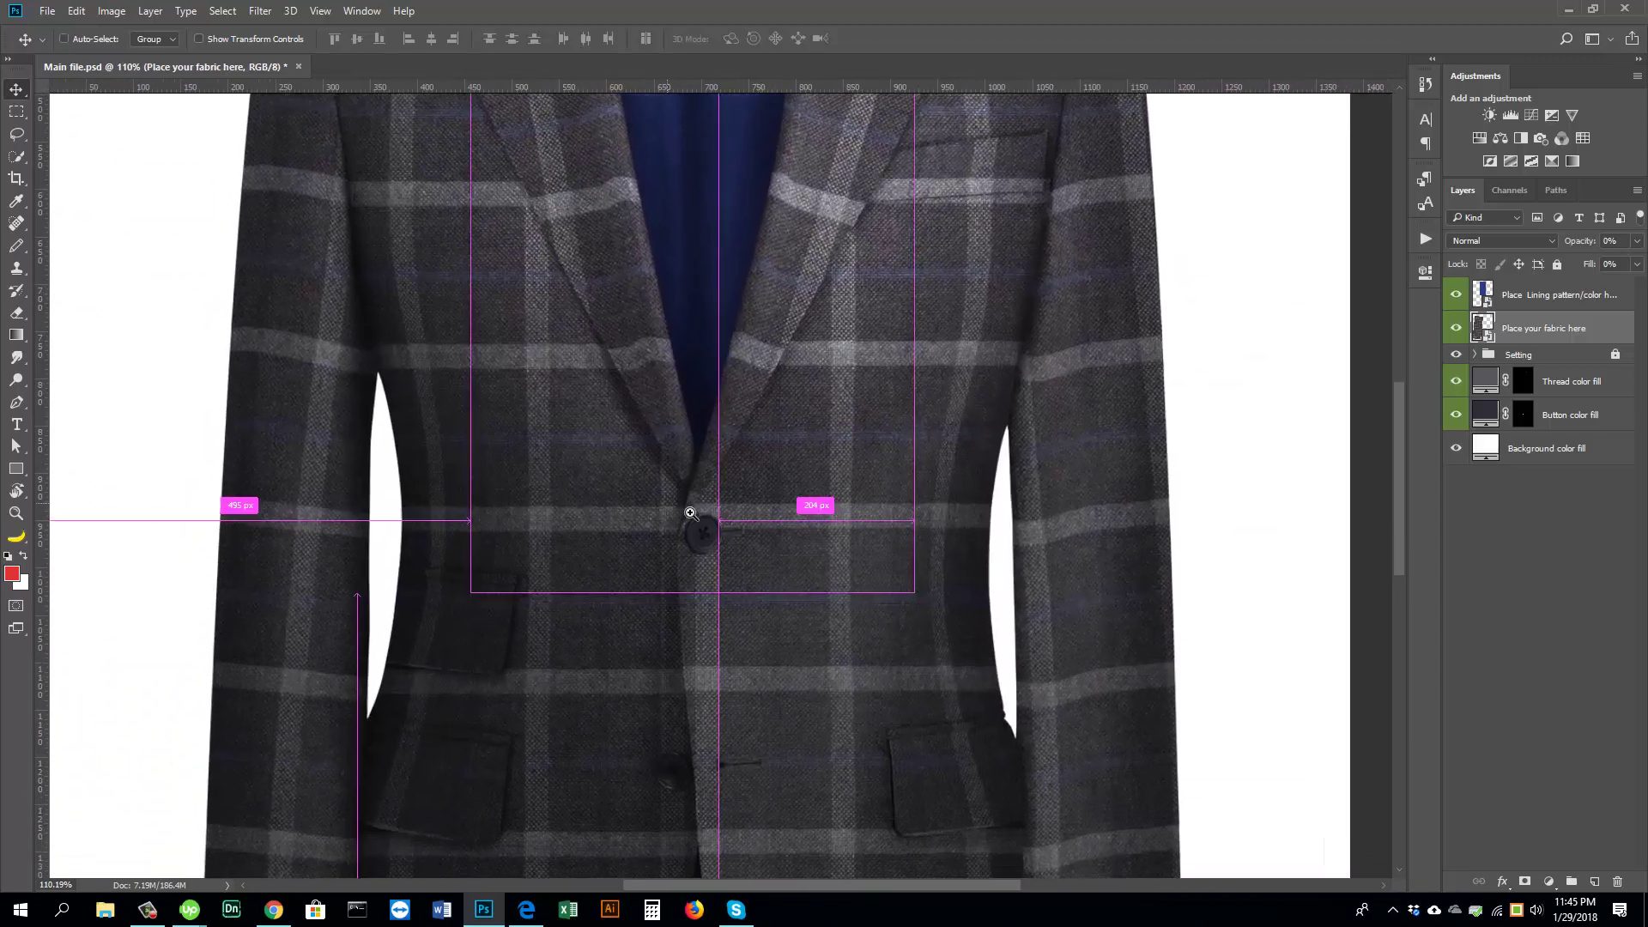
Step: Recolour the Button color fill, trying bright blue, red and dark grey before applying the lighter grey 6c666b
{"action": "double_click", "coordinate": [1484, 416]}
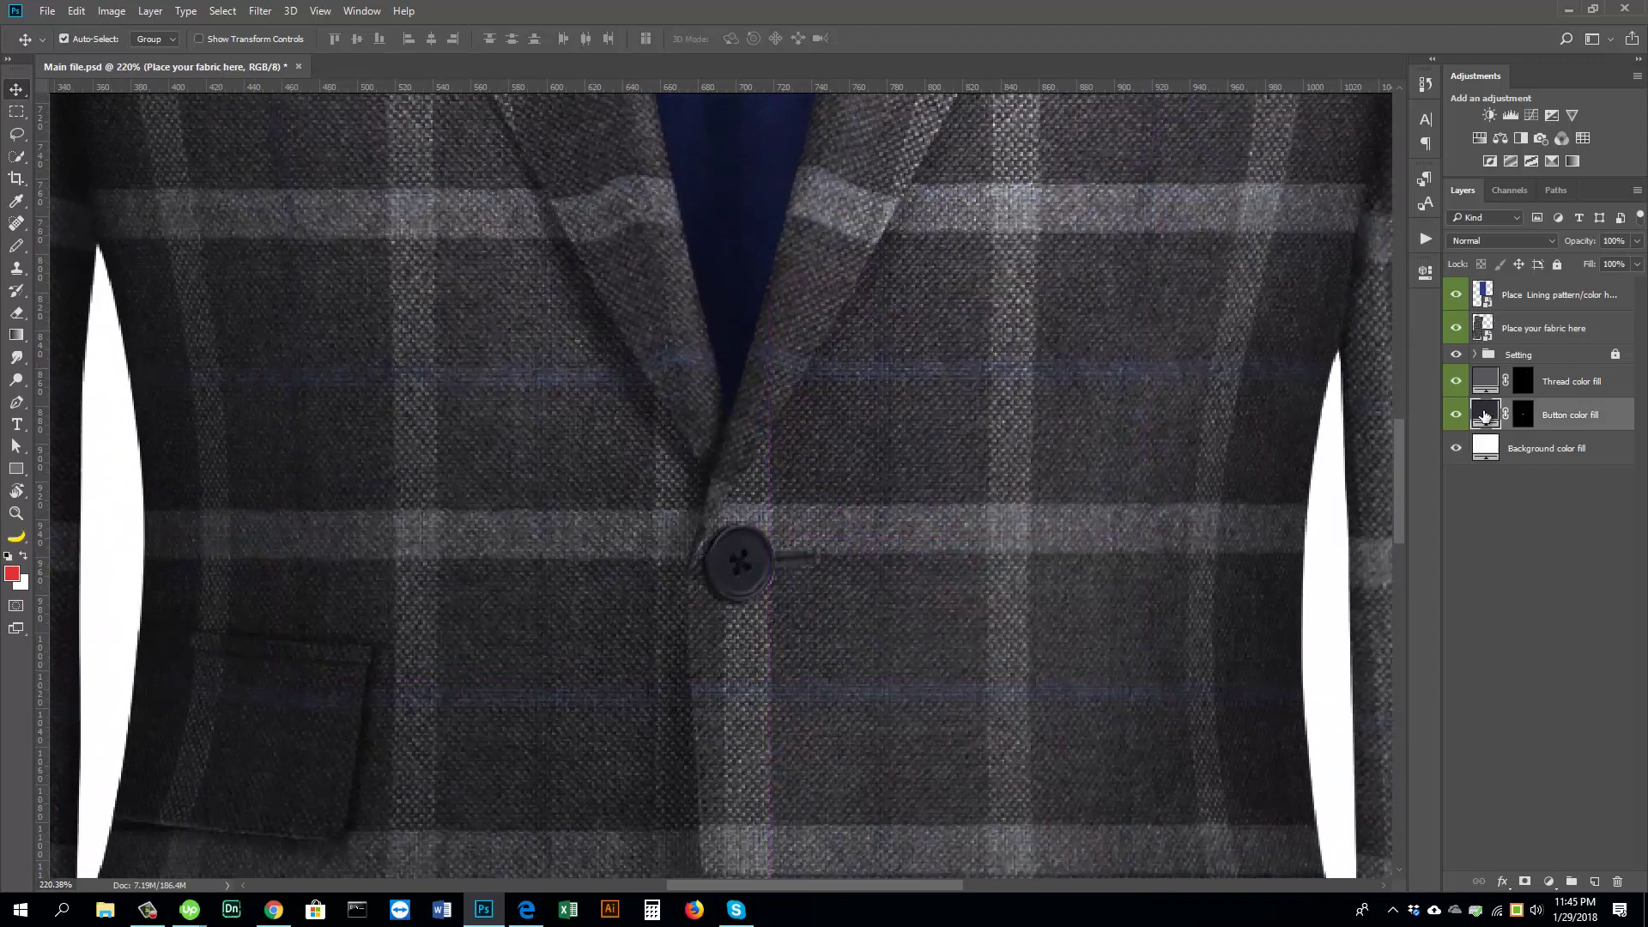
{"action": "left_click", "coordinate": [1401, 388]}
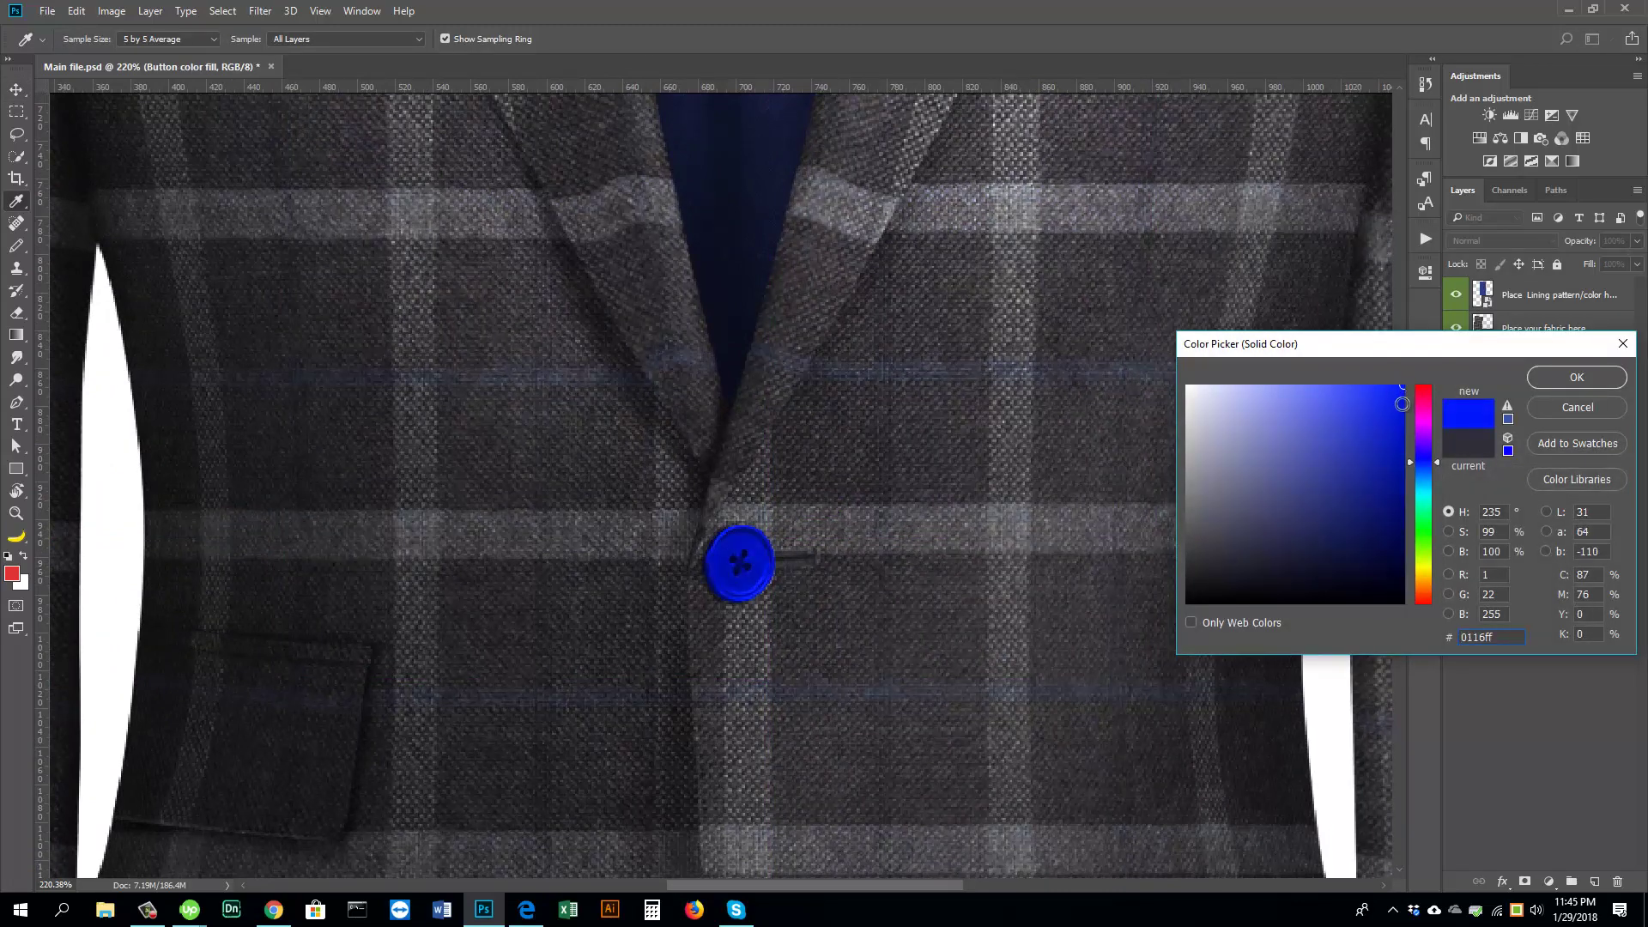
{"action": "left_click_drag", "start_coordinate": [1430, 420], "coordinate": [1423, 388]}
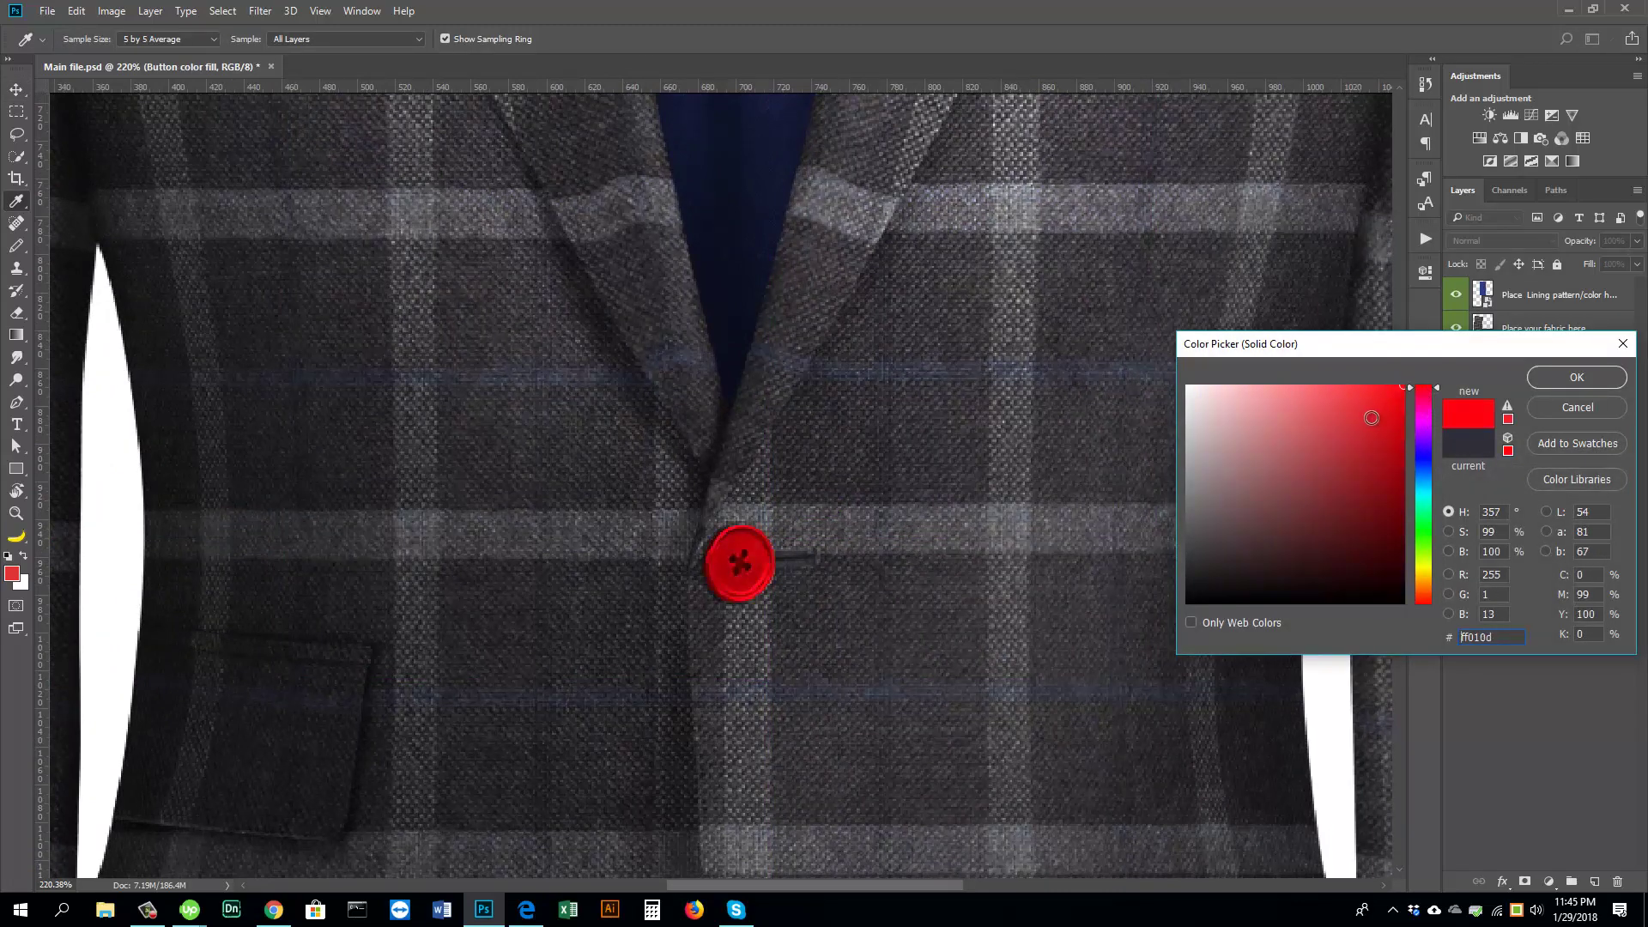
{"action": "left_click", "coordinate": [1353, 450]}
{"action": "left_click", "coordinate": [850, 461]}
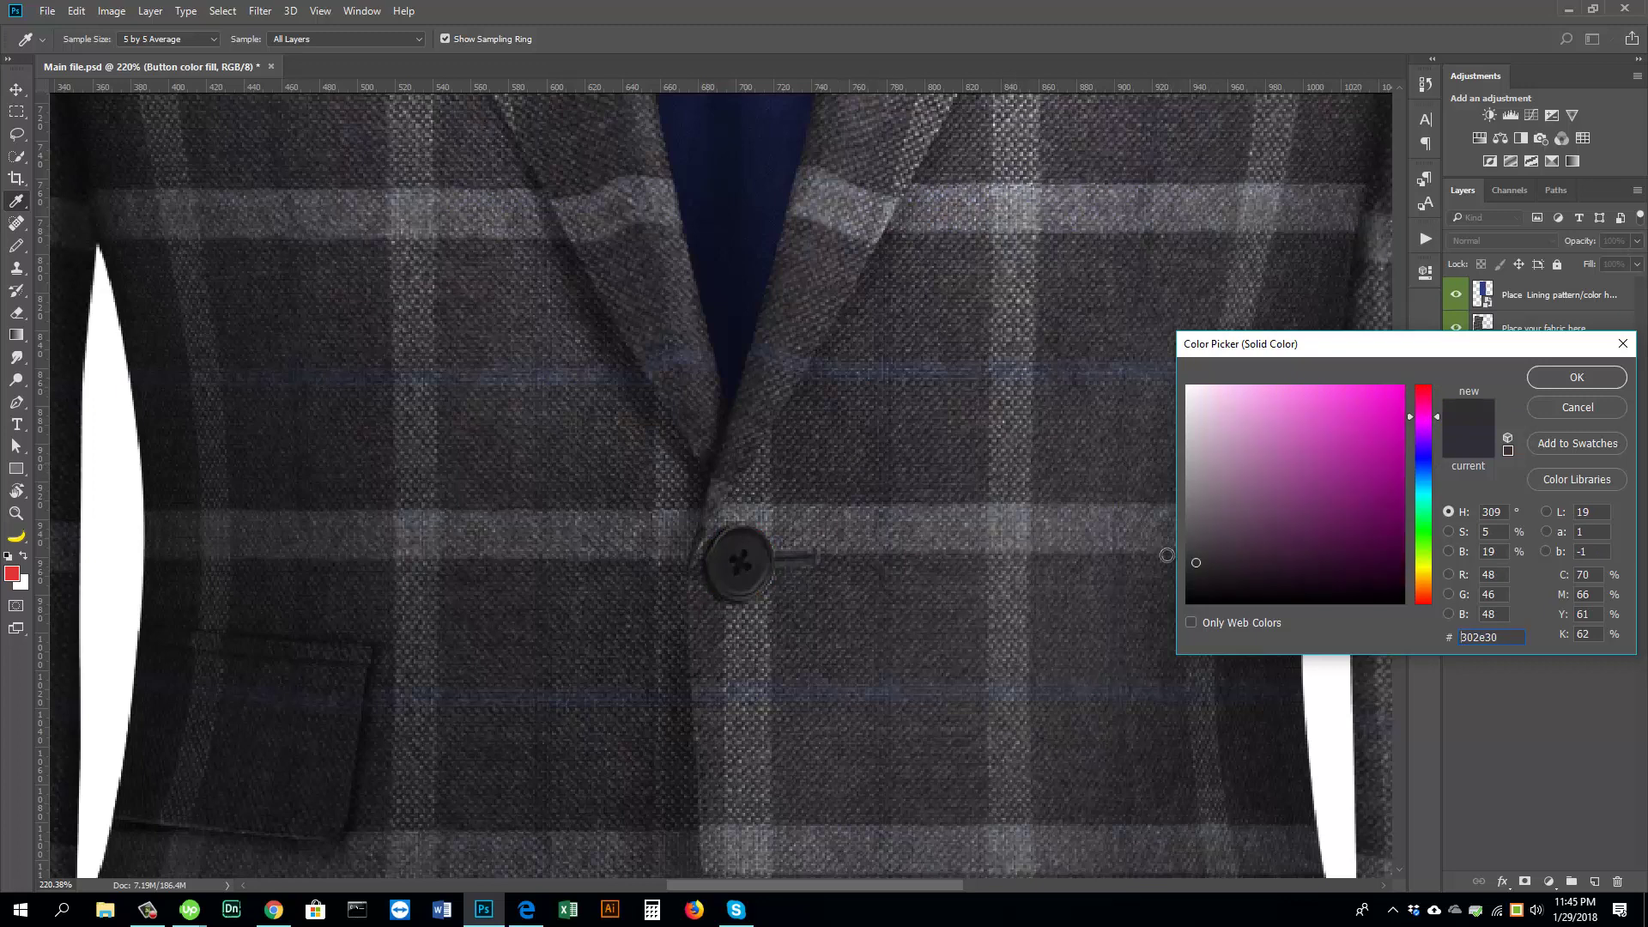
{"action": "left_click_drag", "start_coordinate": [1206, 534], "coordinate": [1196, 512]}
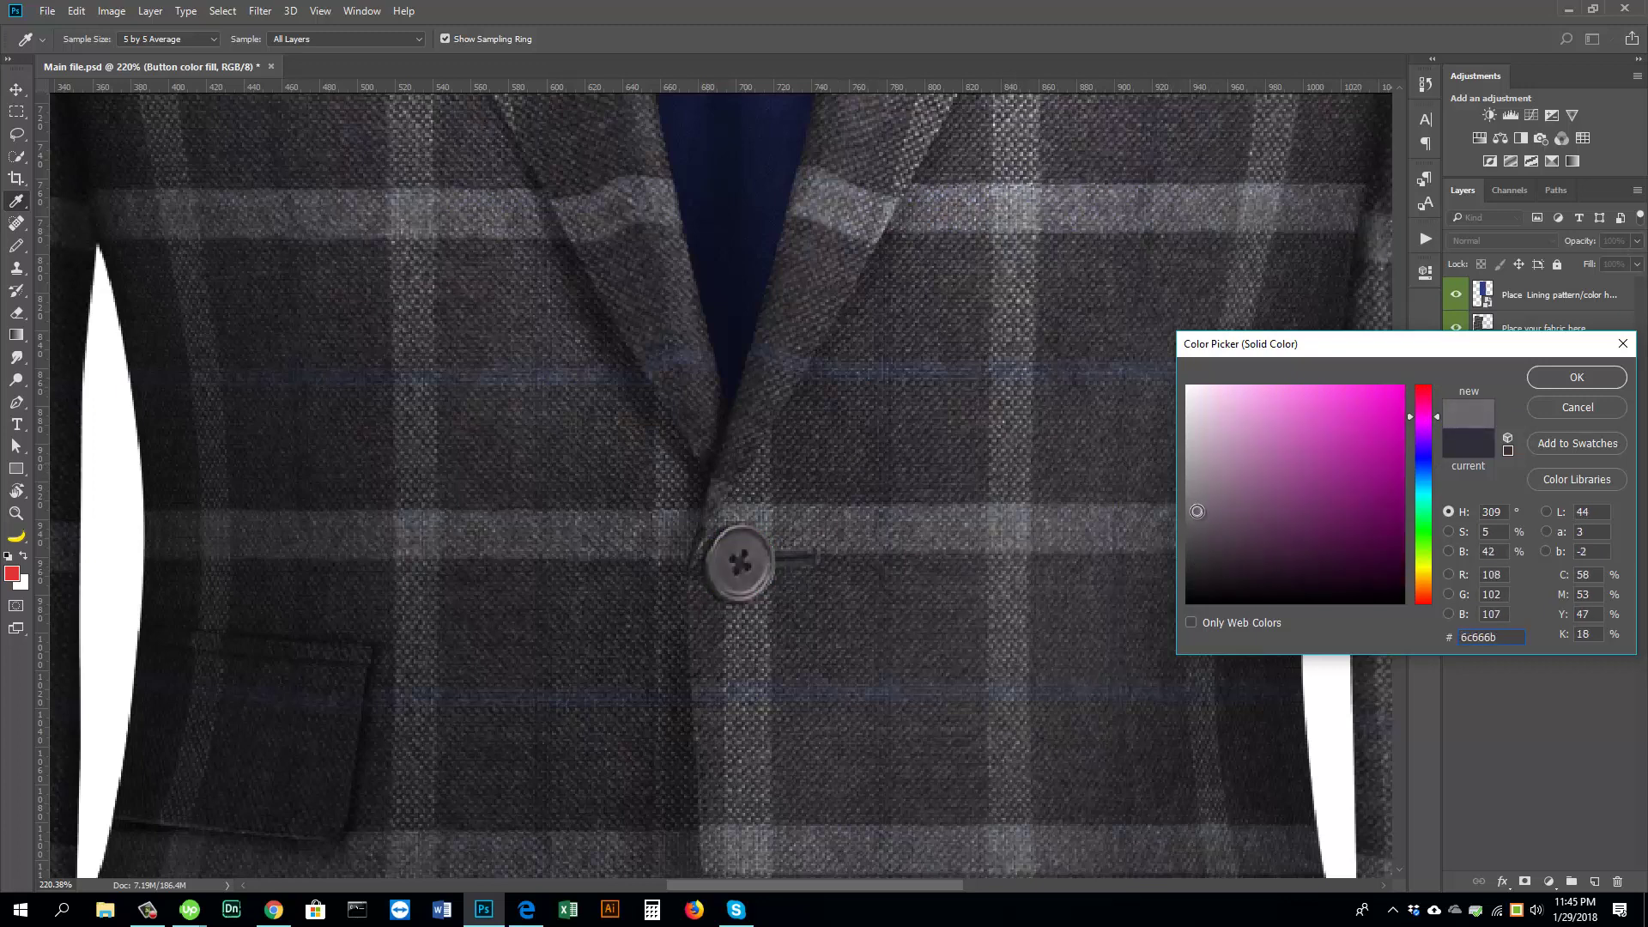
{"action": "left_click", "coordinate": [1554, 378]}
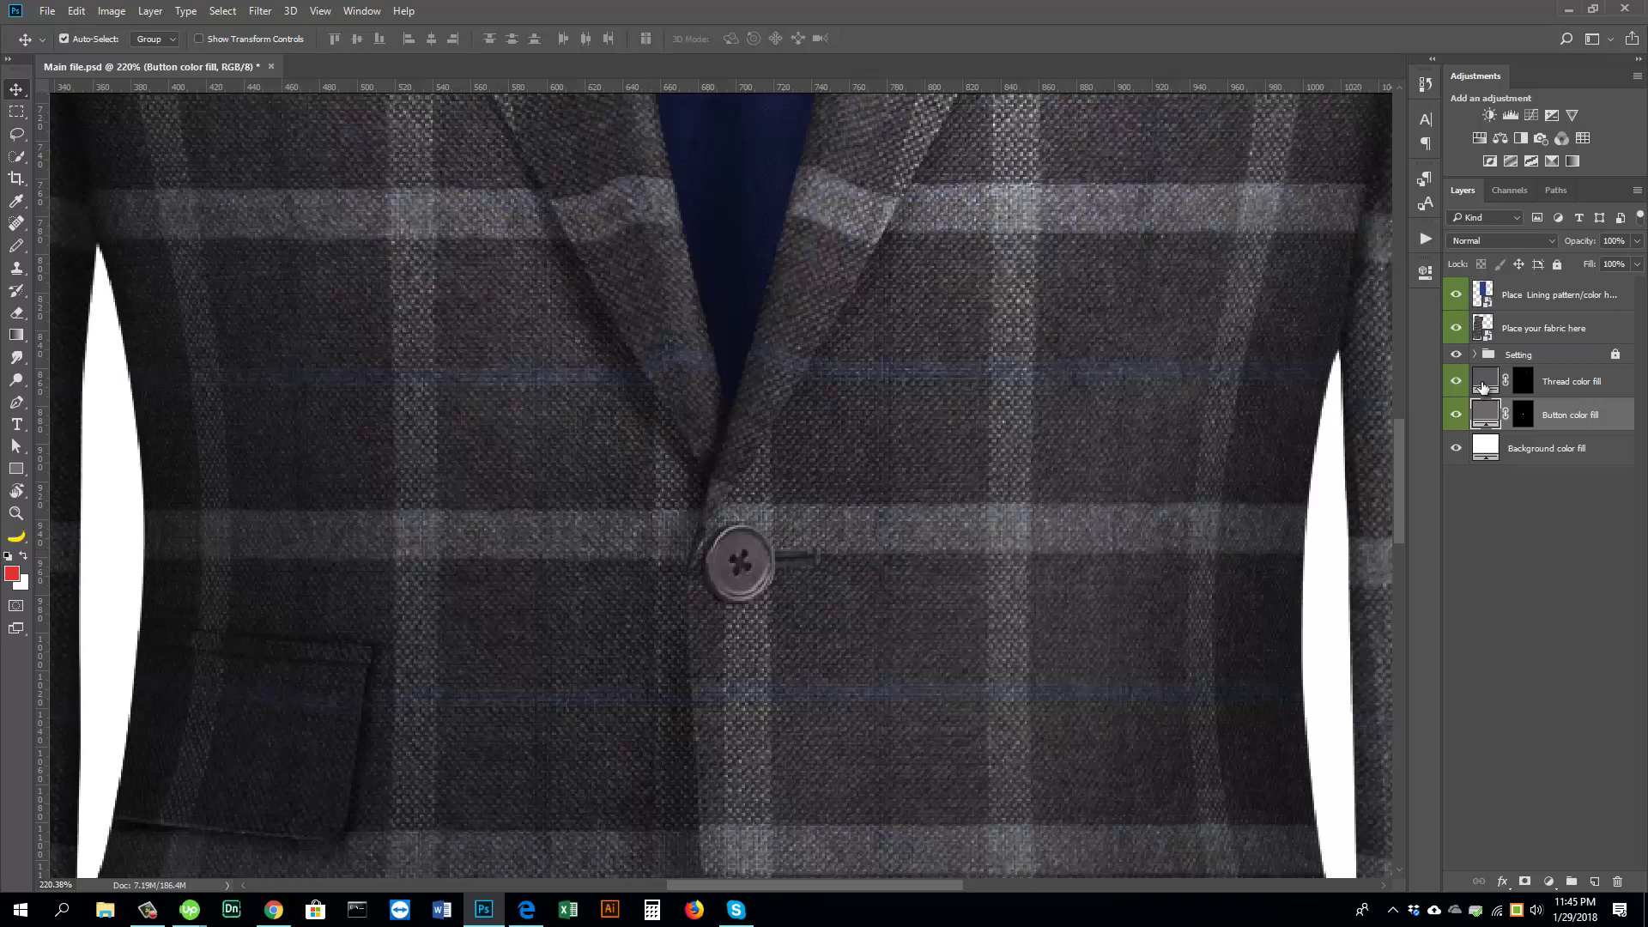
Step: Recolour the Thread color fill, trying bright red before applying a muted grey that suits the plaid jacket
{"action": "double_click", "coordinate": [1483, 384]}
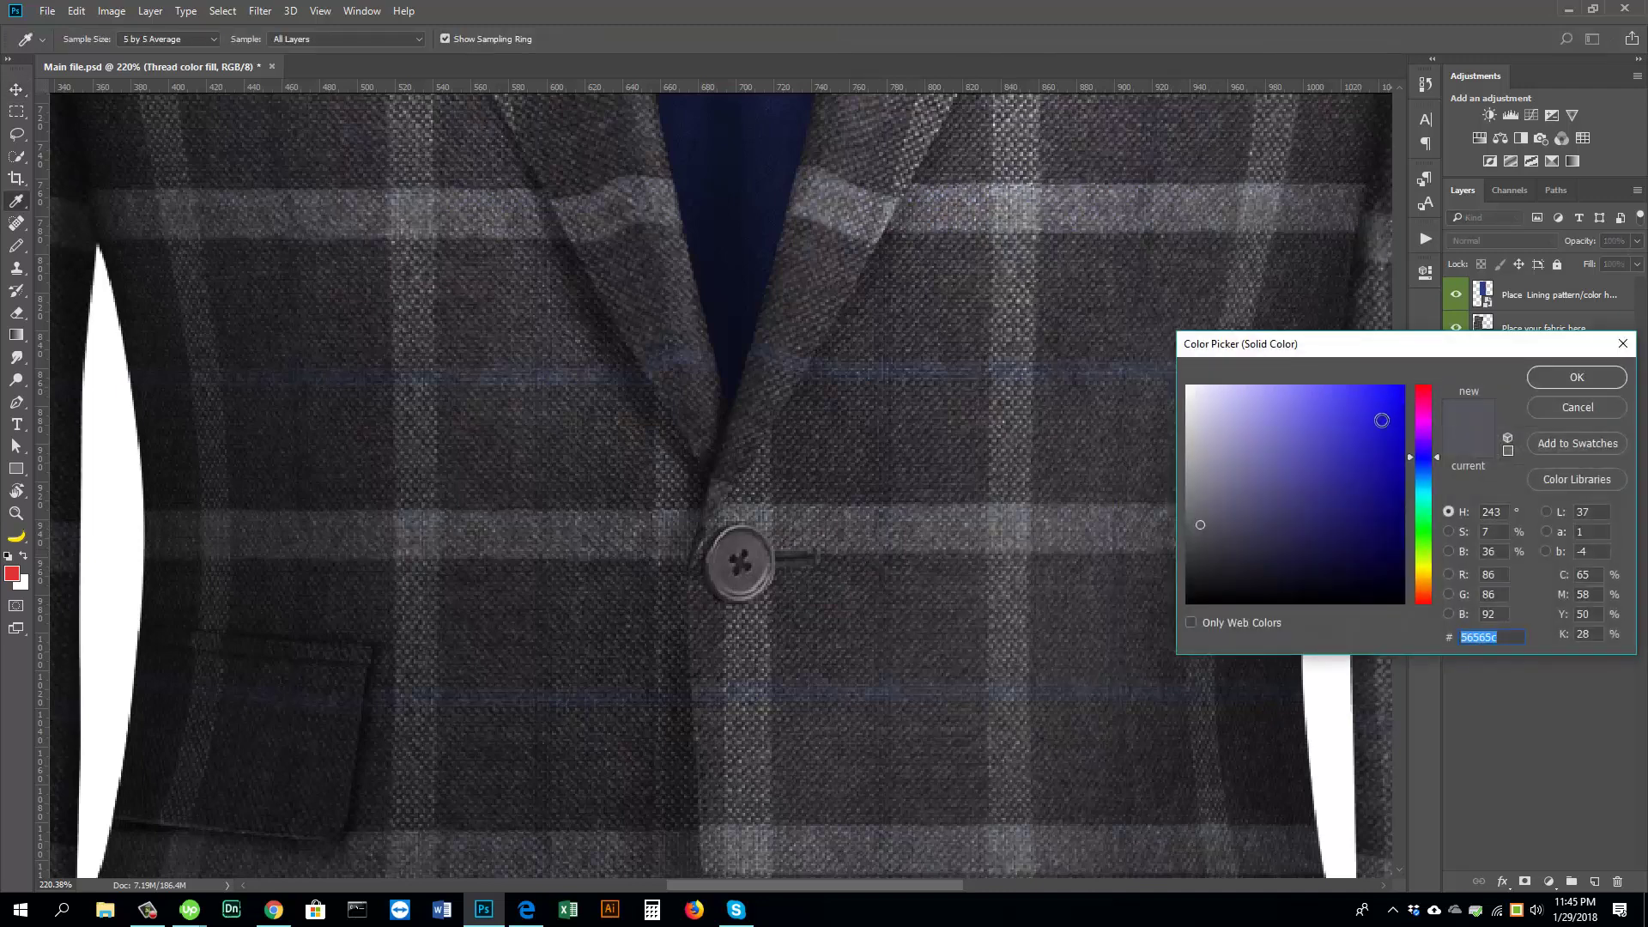
{"action": "left_click_drag", "start_coordinate": [1383, 414], "coordinate": [1424, 373]}
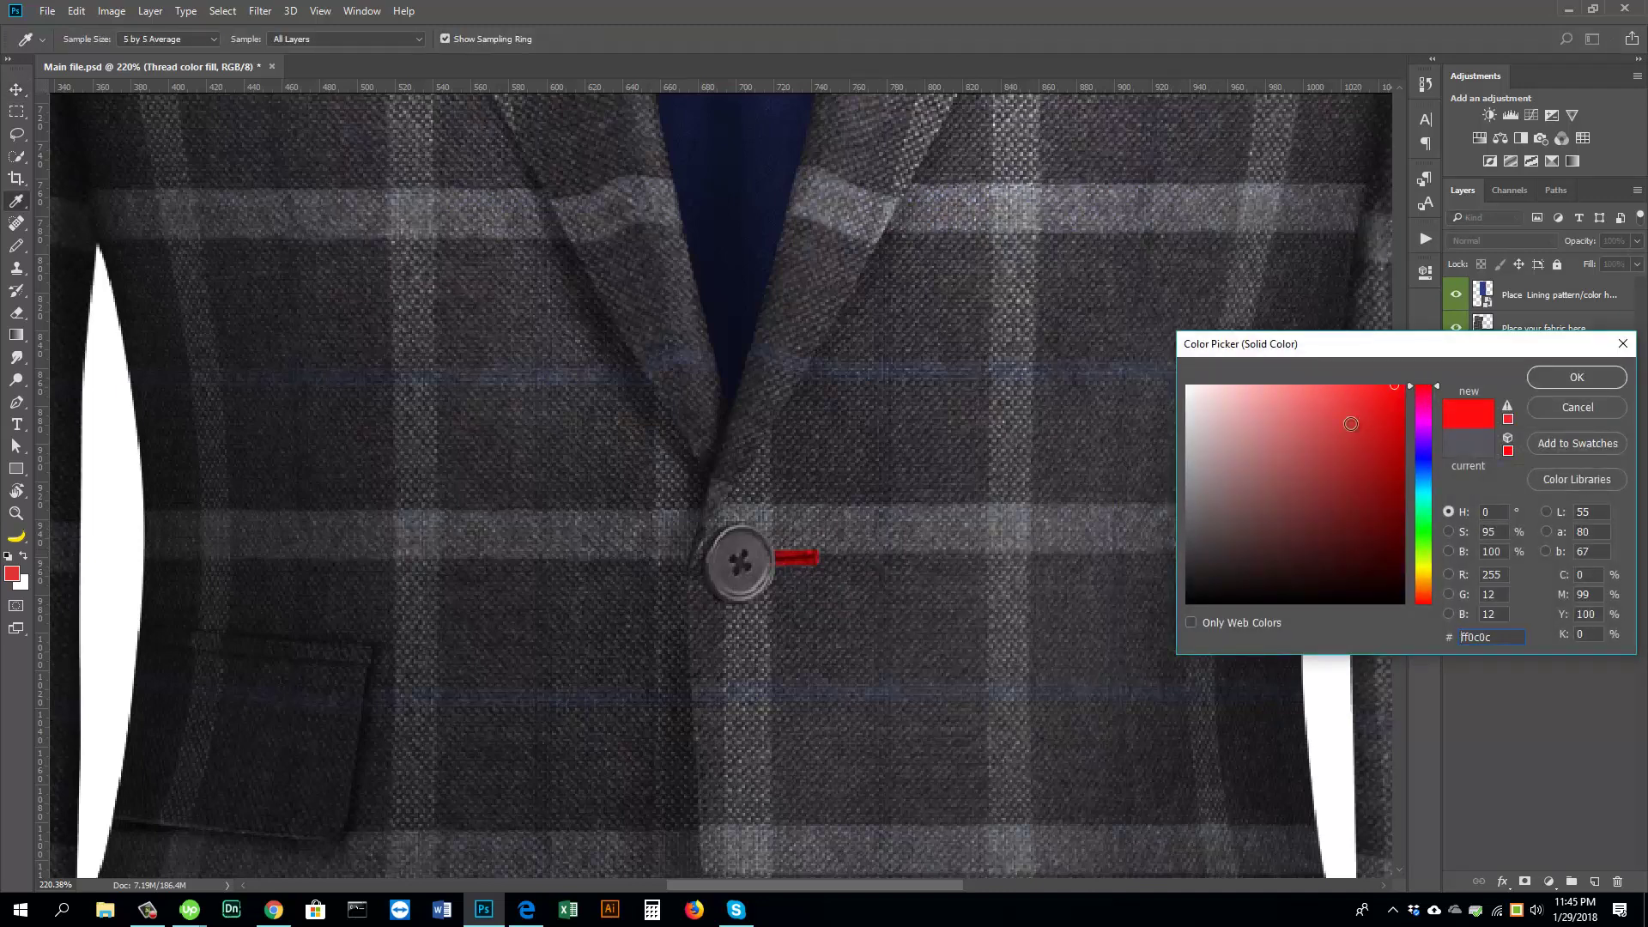
{"action": "left_click_drag", "start_coordinate": [1350, 424], "coordinate": [1204, 515]}
{"action": "left_click", "coordinate": [833, 446]}
{"action": "left_click", "coordinate": [1576, 382]}
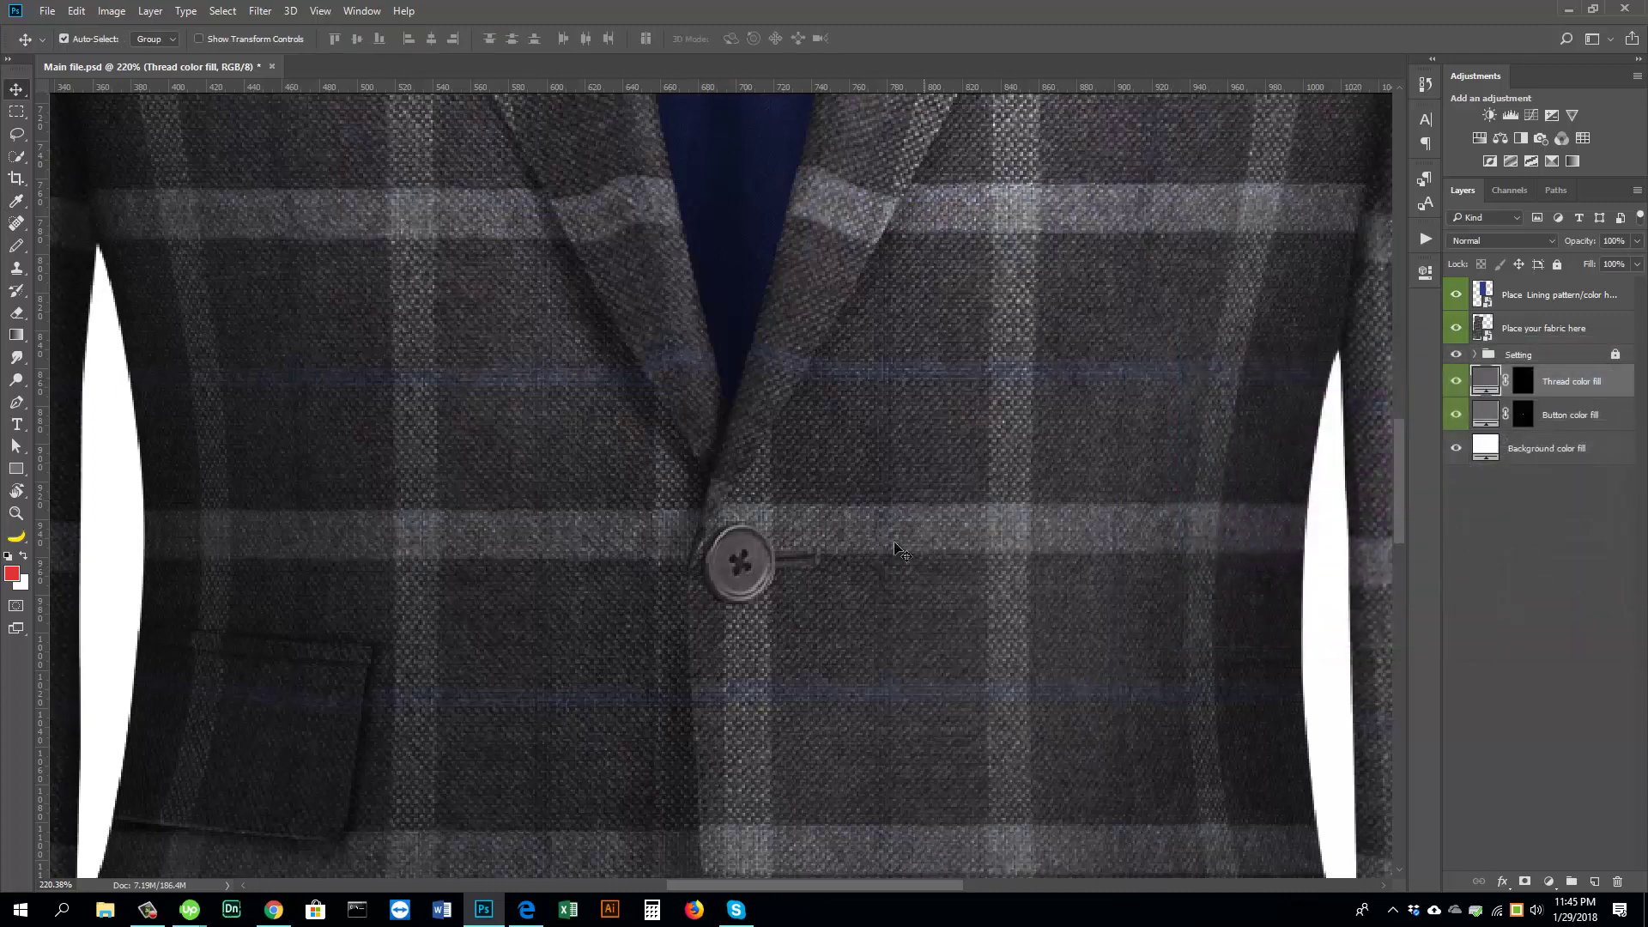
Step: Open the lining image 01 from the Lining folder inside Suit 17
{"action": "scroll", "coordinate": [779, 542], "scroll_direction": "down", "scroll_amount": 5}
{"action": "scroll", "coordinate": [780, 543], "scroll_direction": "up", "scroll_amount": 4}
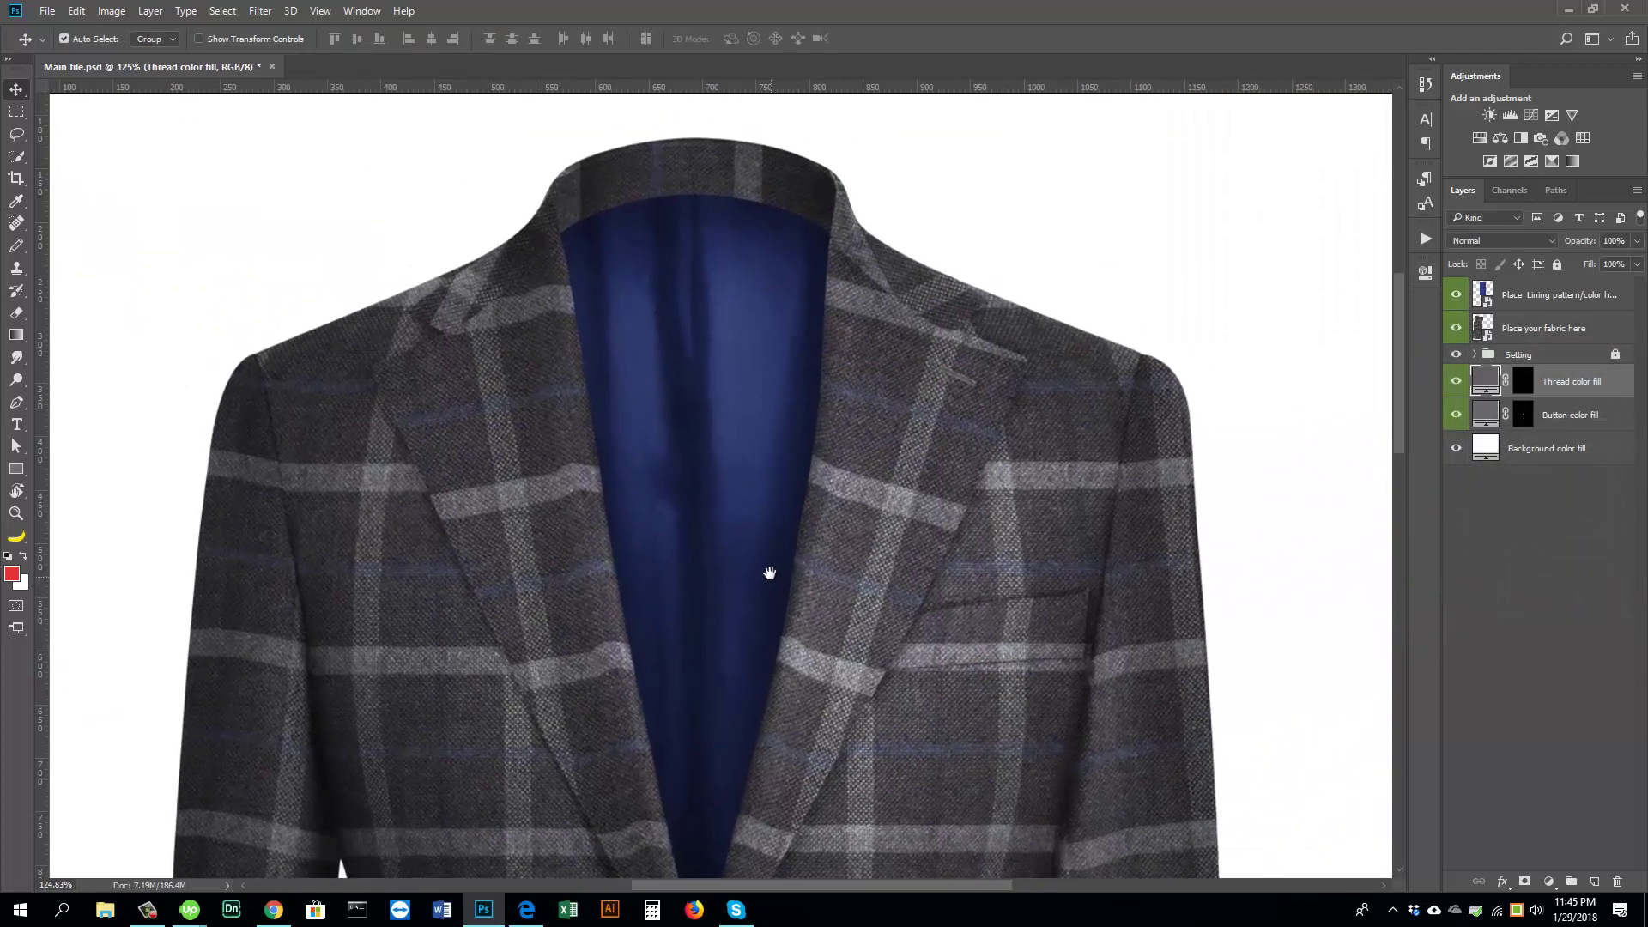
{"action": "left_click_drag", "start_coordinate": [769, 573], "coordinate": [782, 503]}
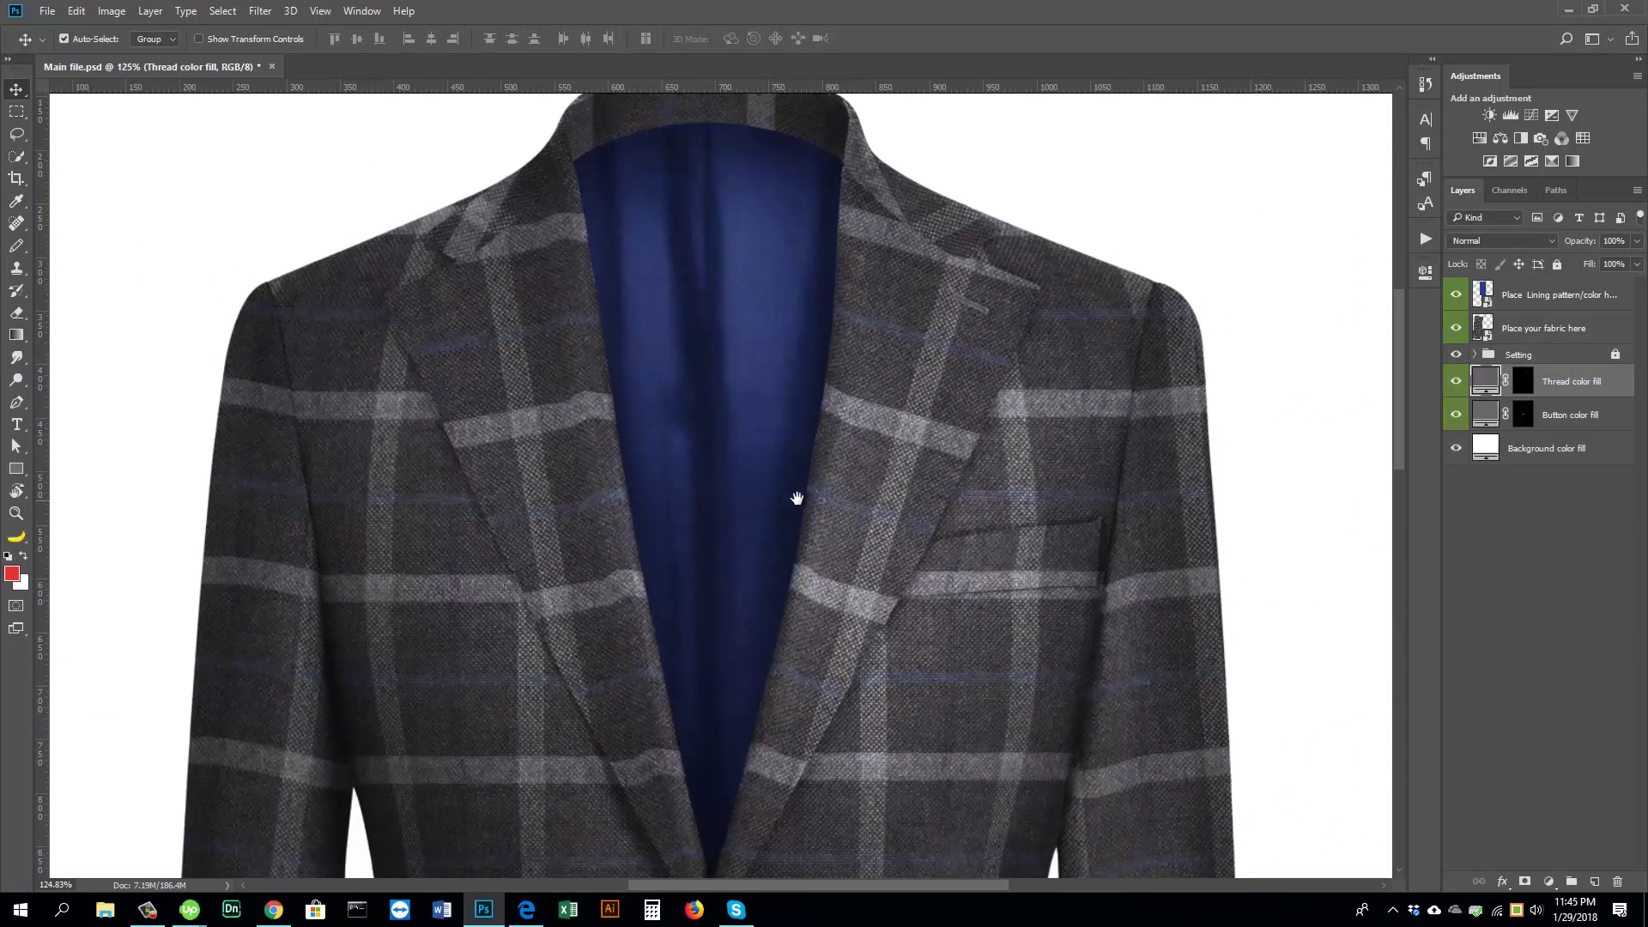
{"action": "scroll", "coordinate": [780, 541], "scroll_direction": "down", "scroll_amount": 1}
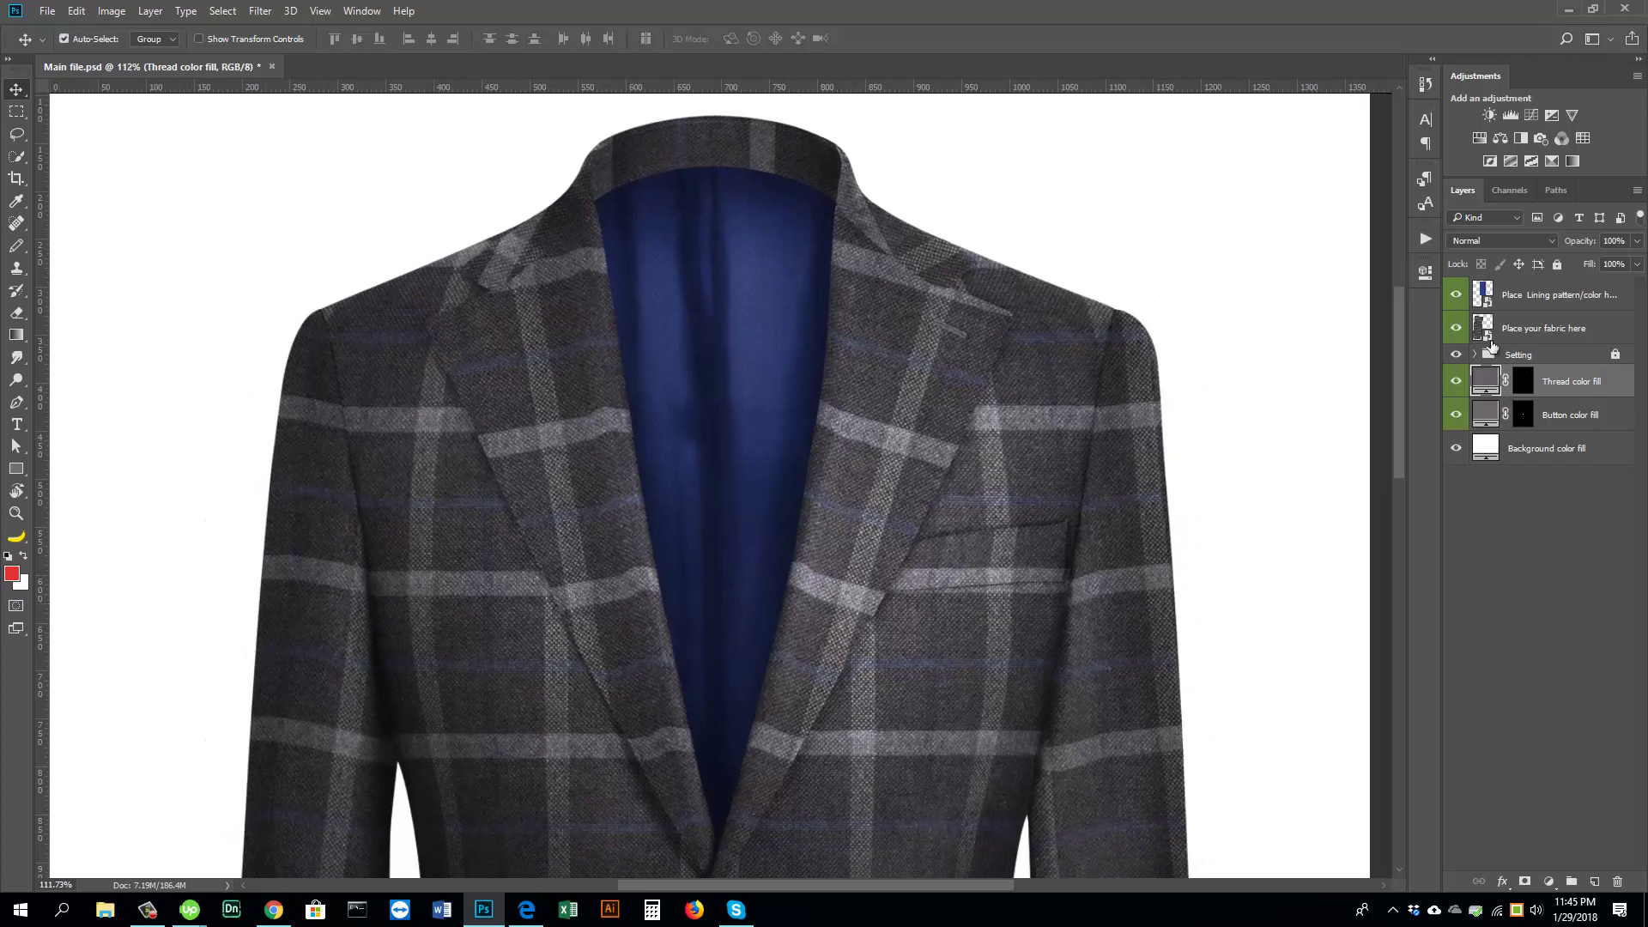
{"action": "left_click", "coordinate": [47, 12]}
{"action": "left_click", "coordinate": [67, 46]}
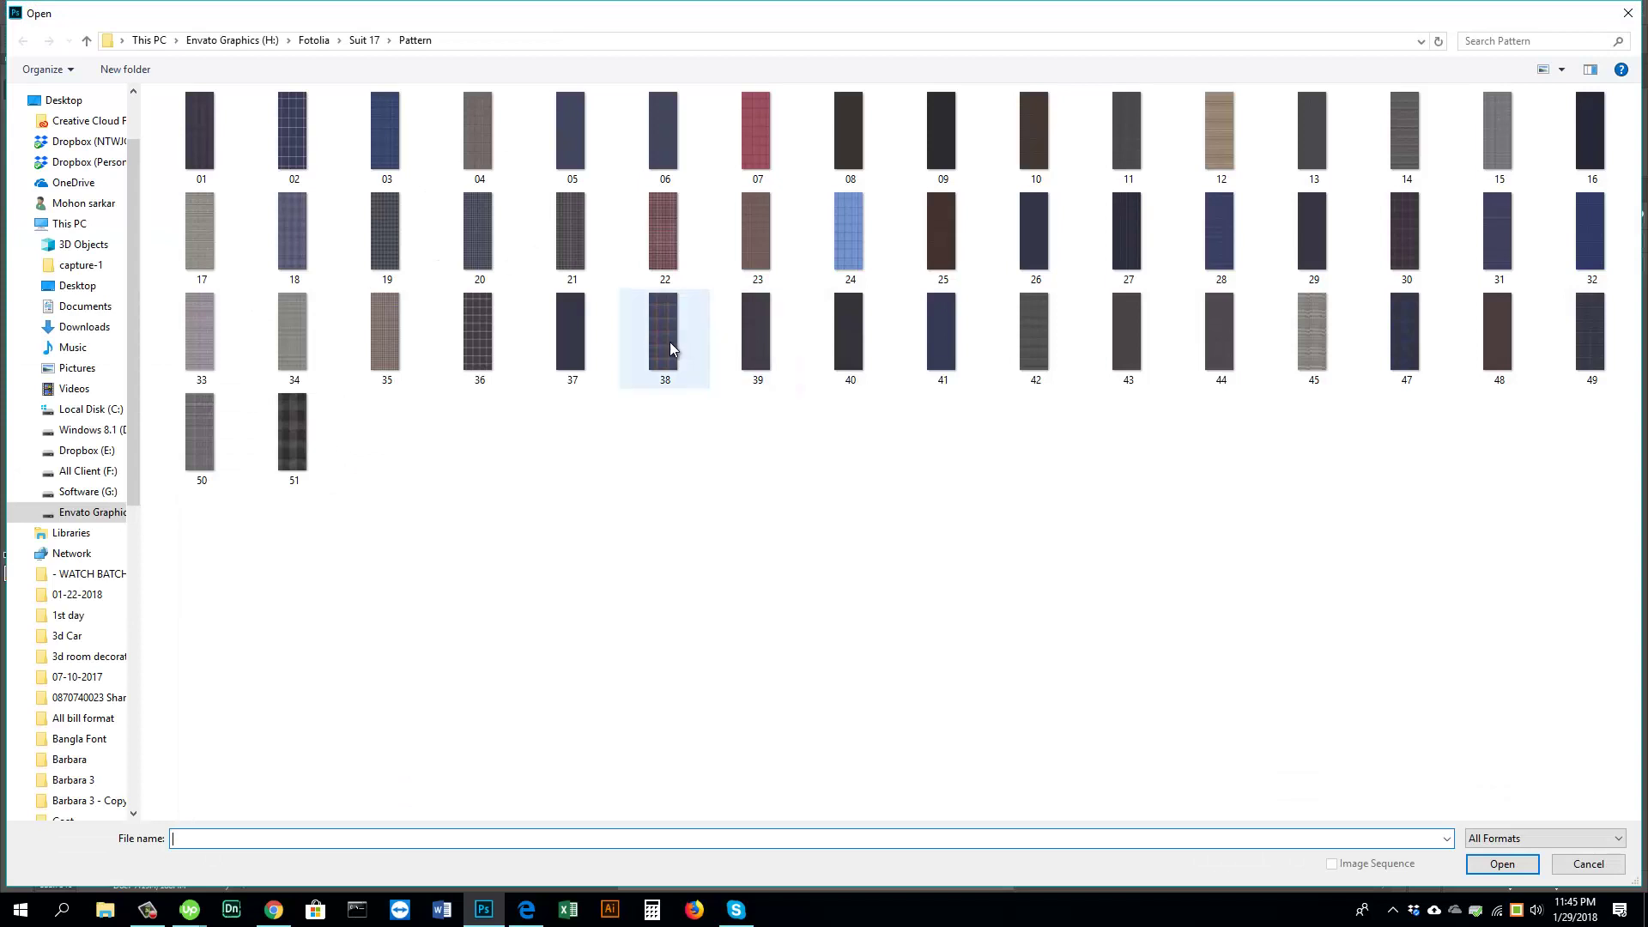
{"action": "left_click", "coordinate": [86, 41]}
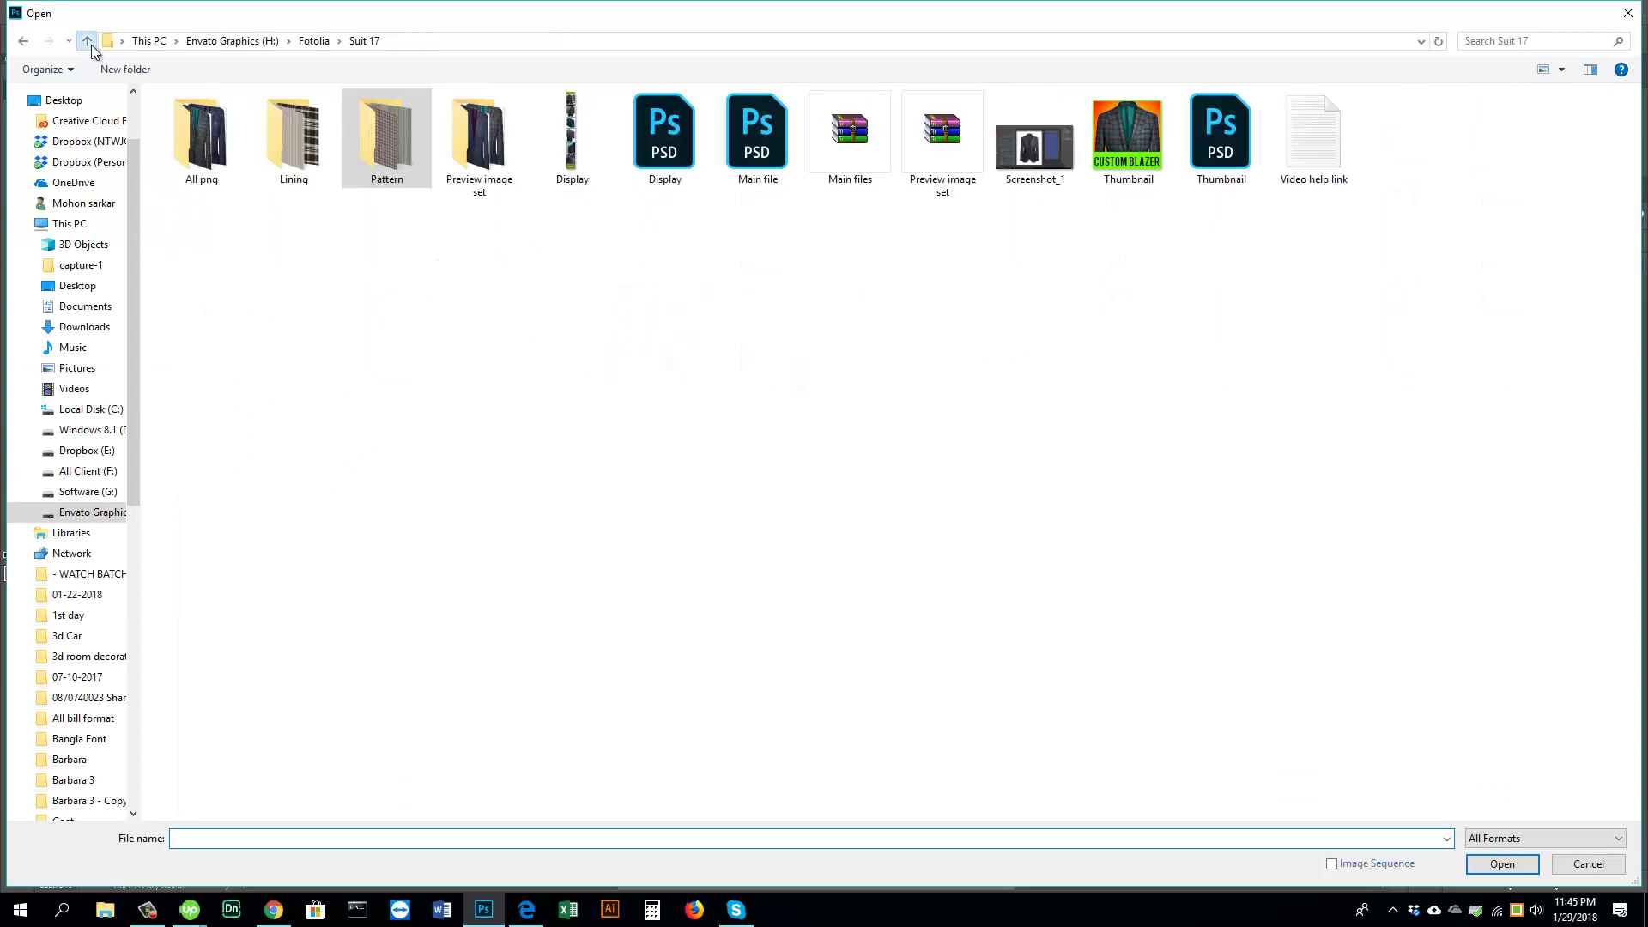
{"action": "double_click", "coordinate": [313, 168]}
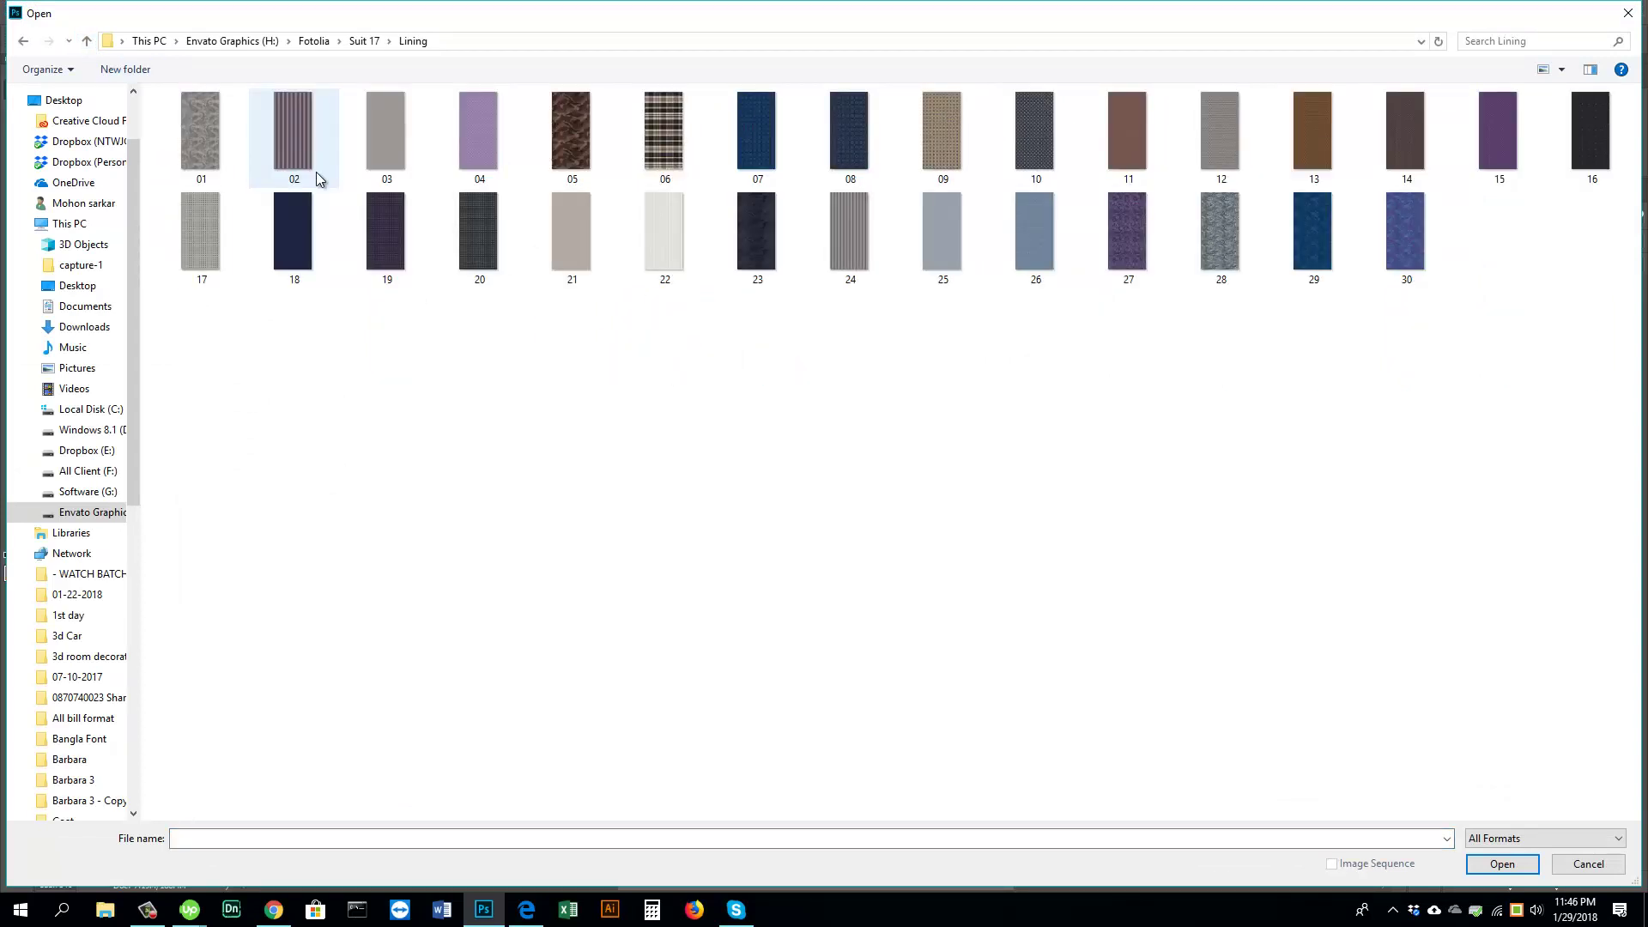
{"action": "double_click", "coordinate": [199, 139]}
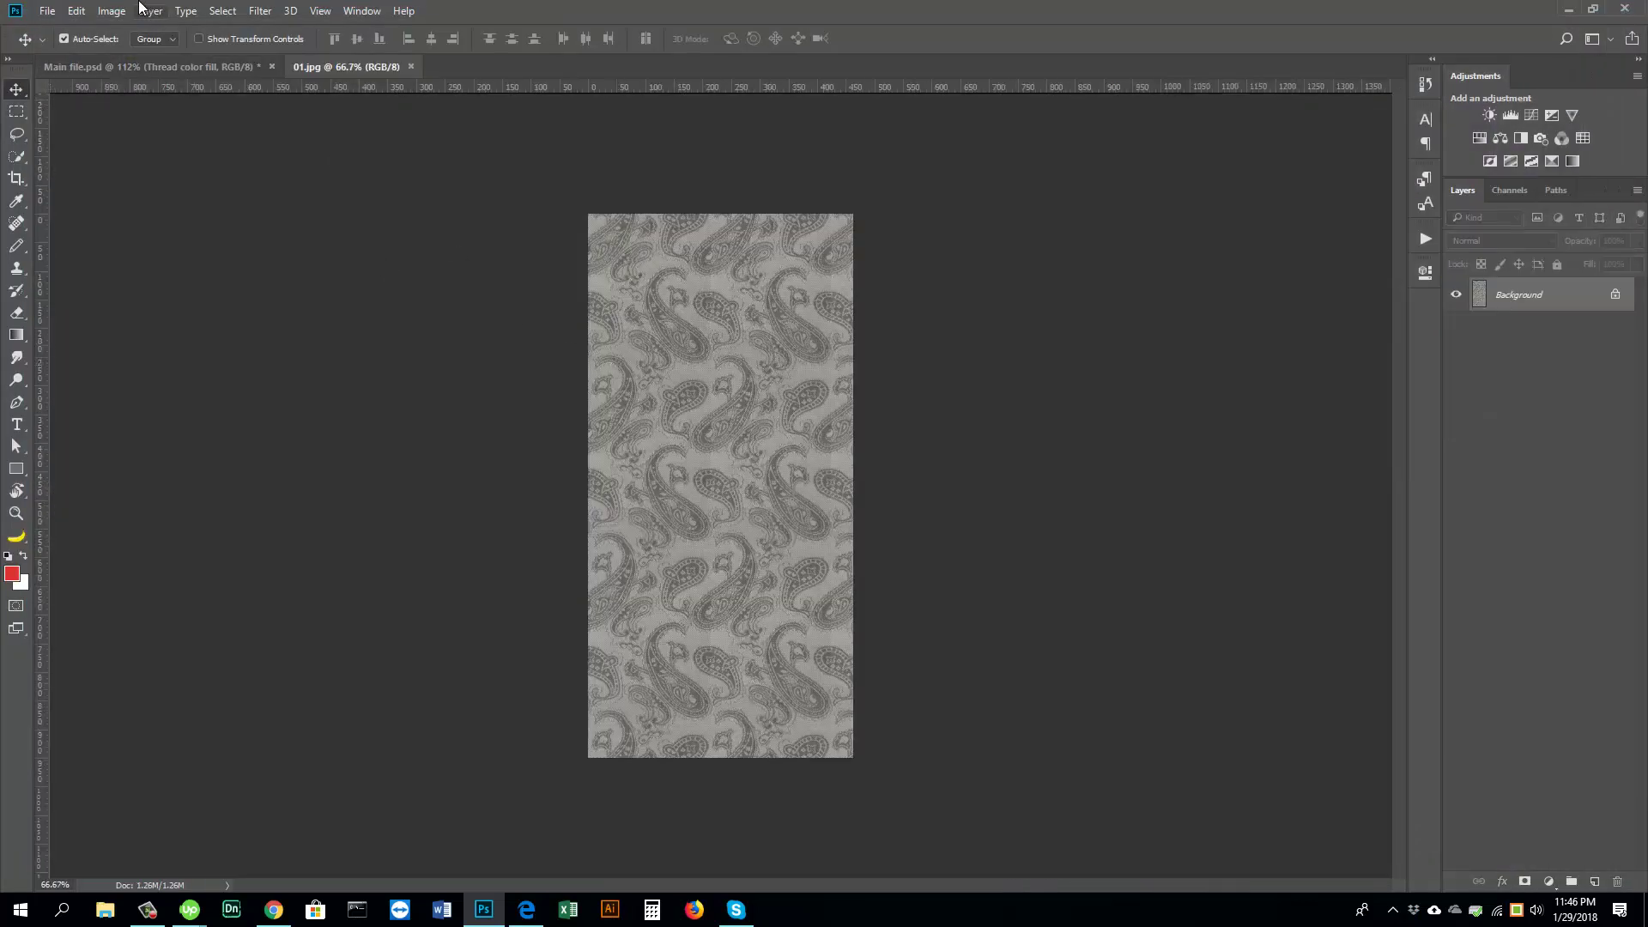
Step: Copy the entire paisley canvas of 01.jpg and close that image
{"action": "left_click", "coordinate": [223, 12]}
{"action": "left_click", "coordinate": [230, 28]}
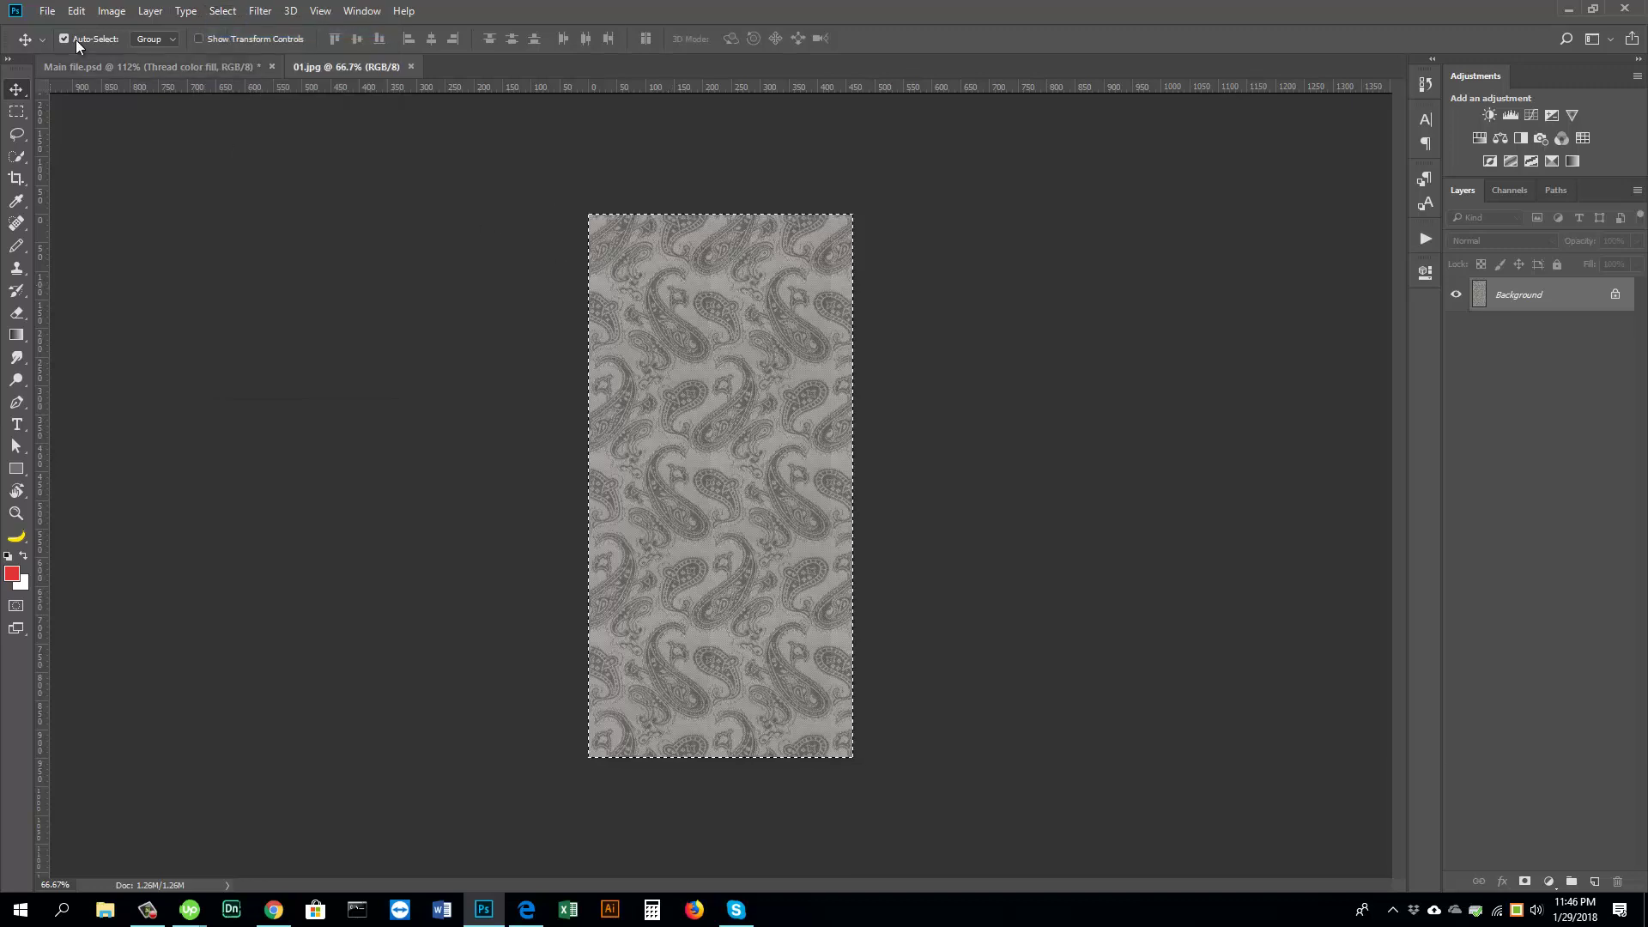
{"action": "left_click", "coordinate": [76, 11]}
{"action": "left_click", "coordinate": [95, 127]}
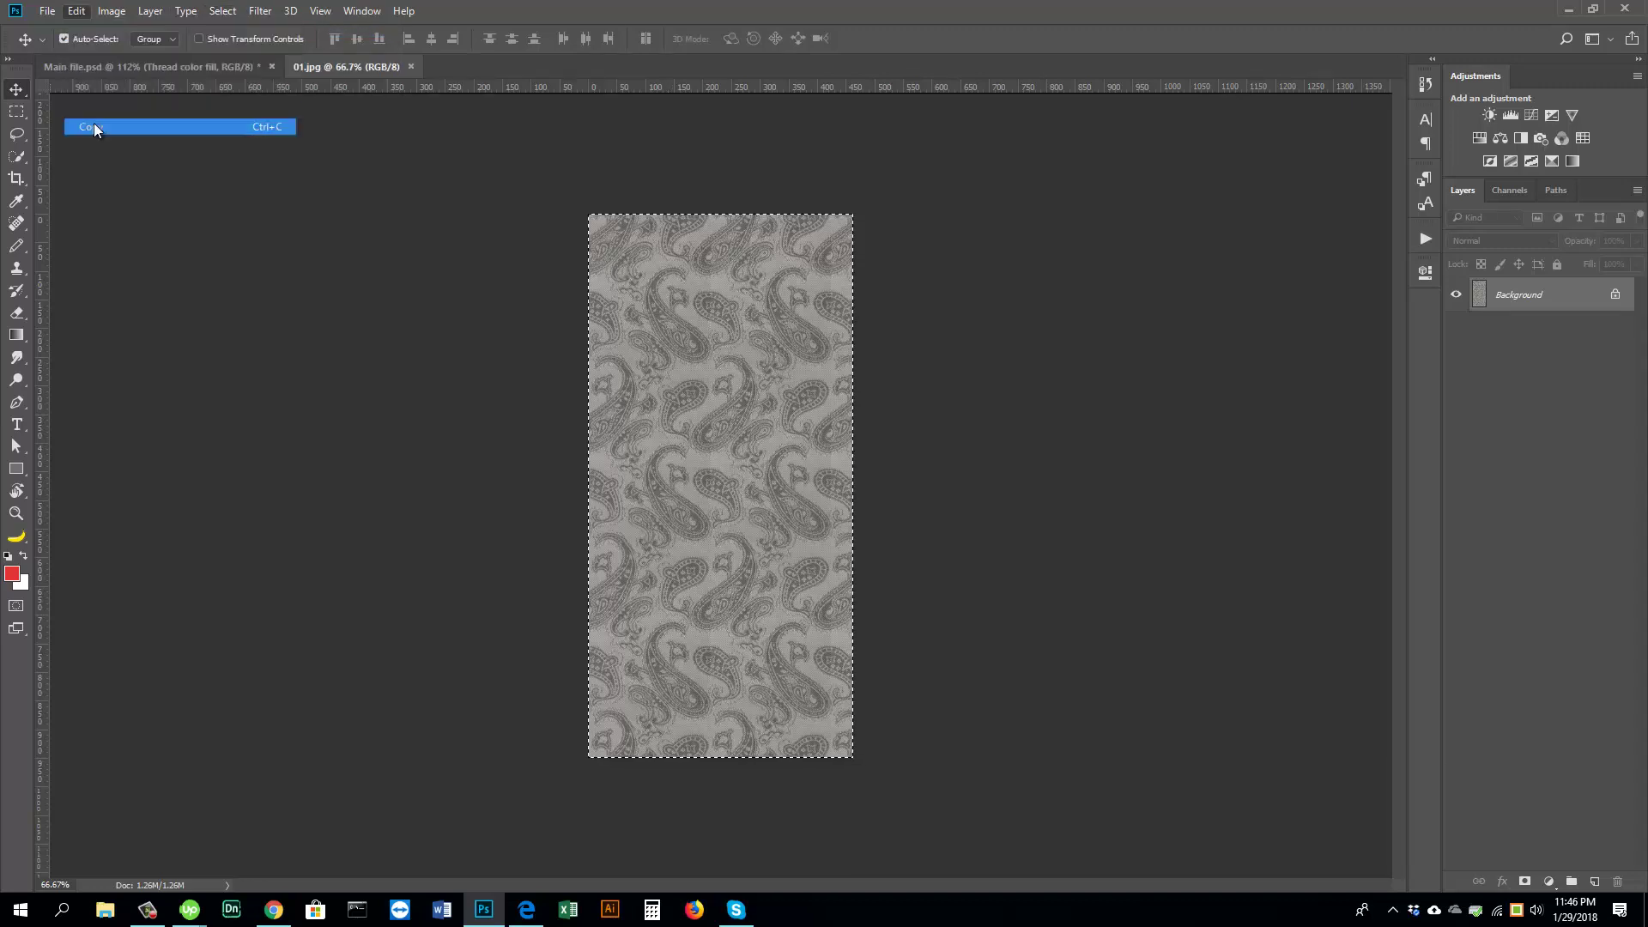
{"action": "left_click", "coordinate": [411, 67]}
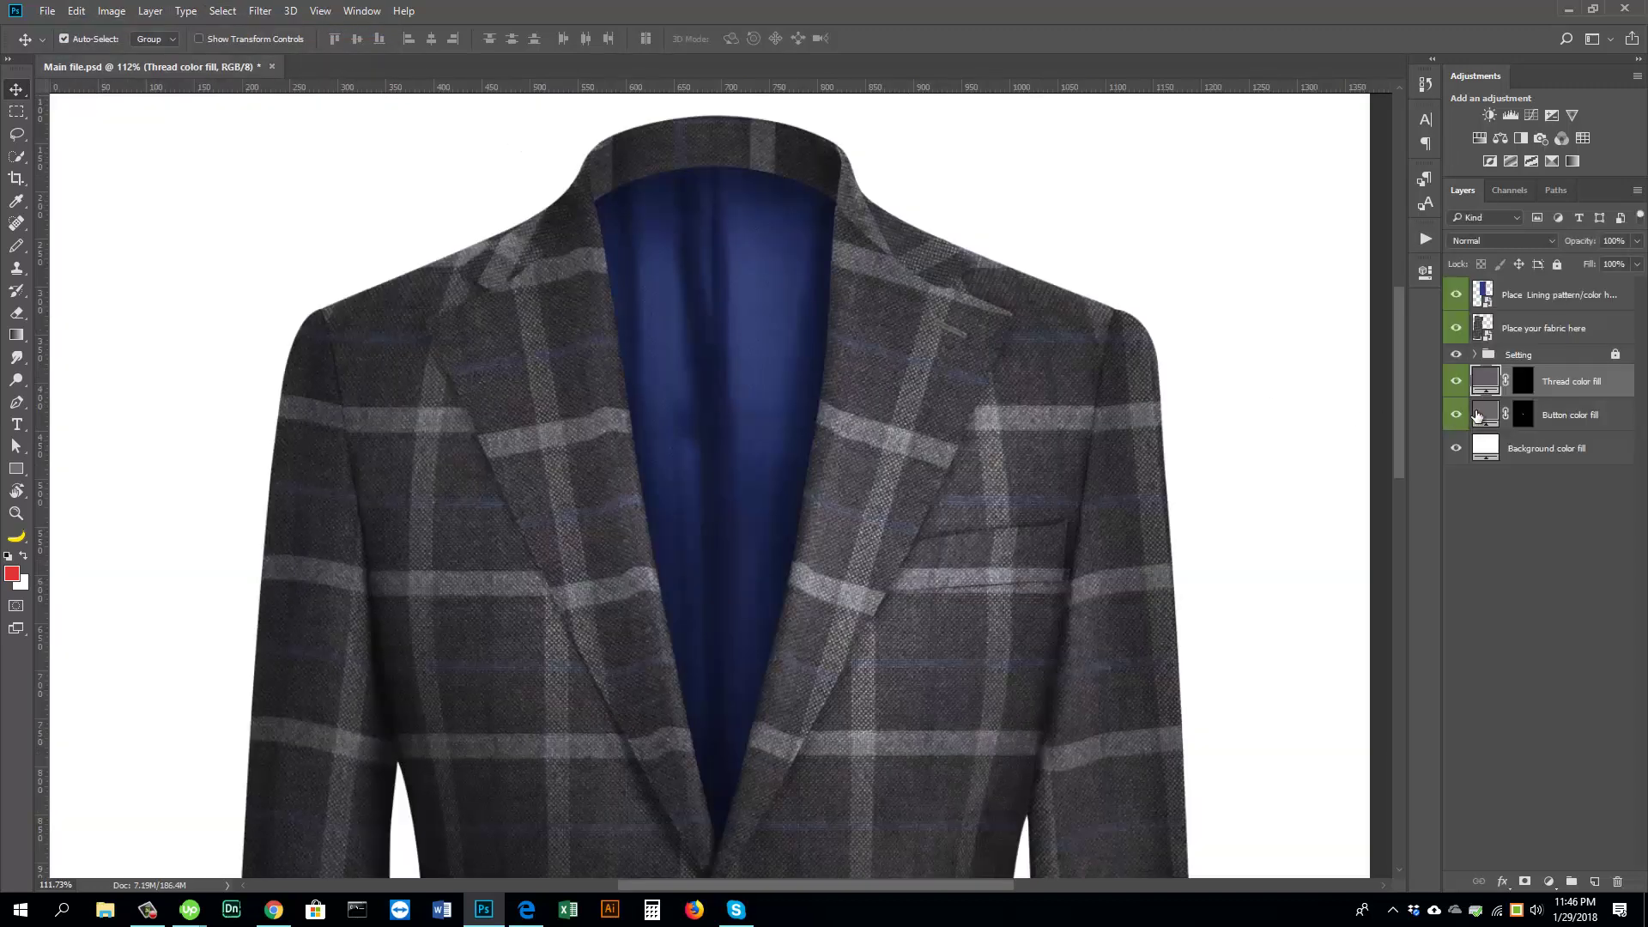
Step: Paste the copied paisley above the Pattern layer in the lining smart object, then save and close its contents
{"action": "double_click", "coordinate": [1484, 296]}
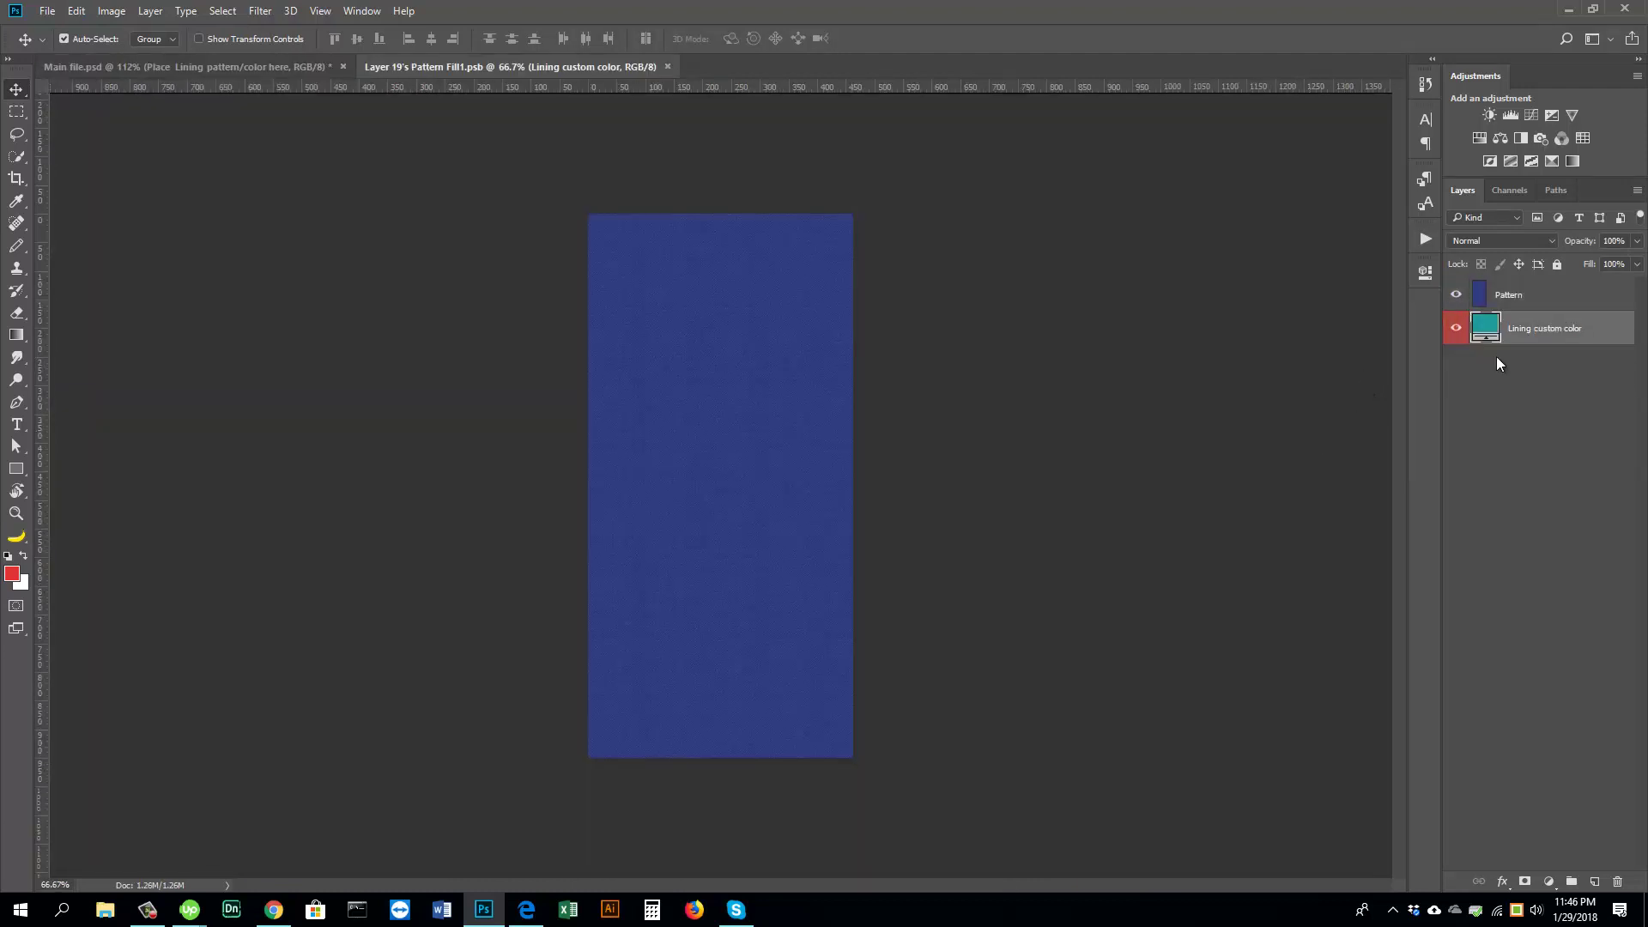
{"action": "left_click", "coordinate": [1517, 296]}
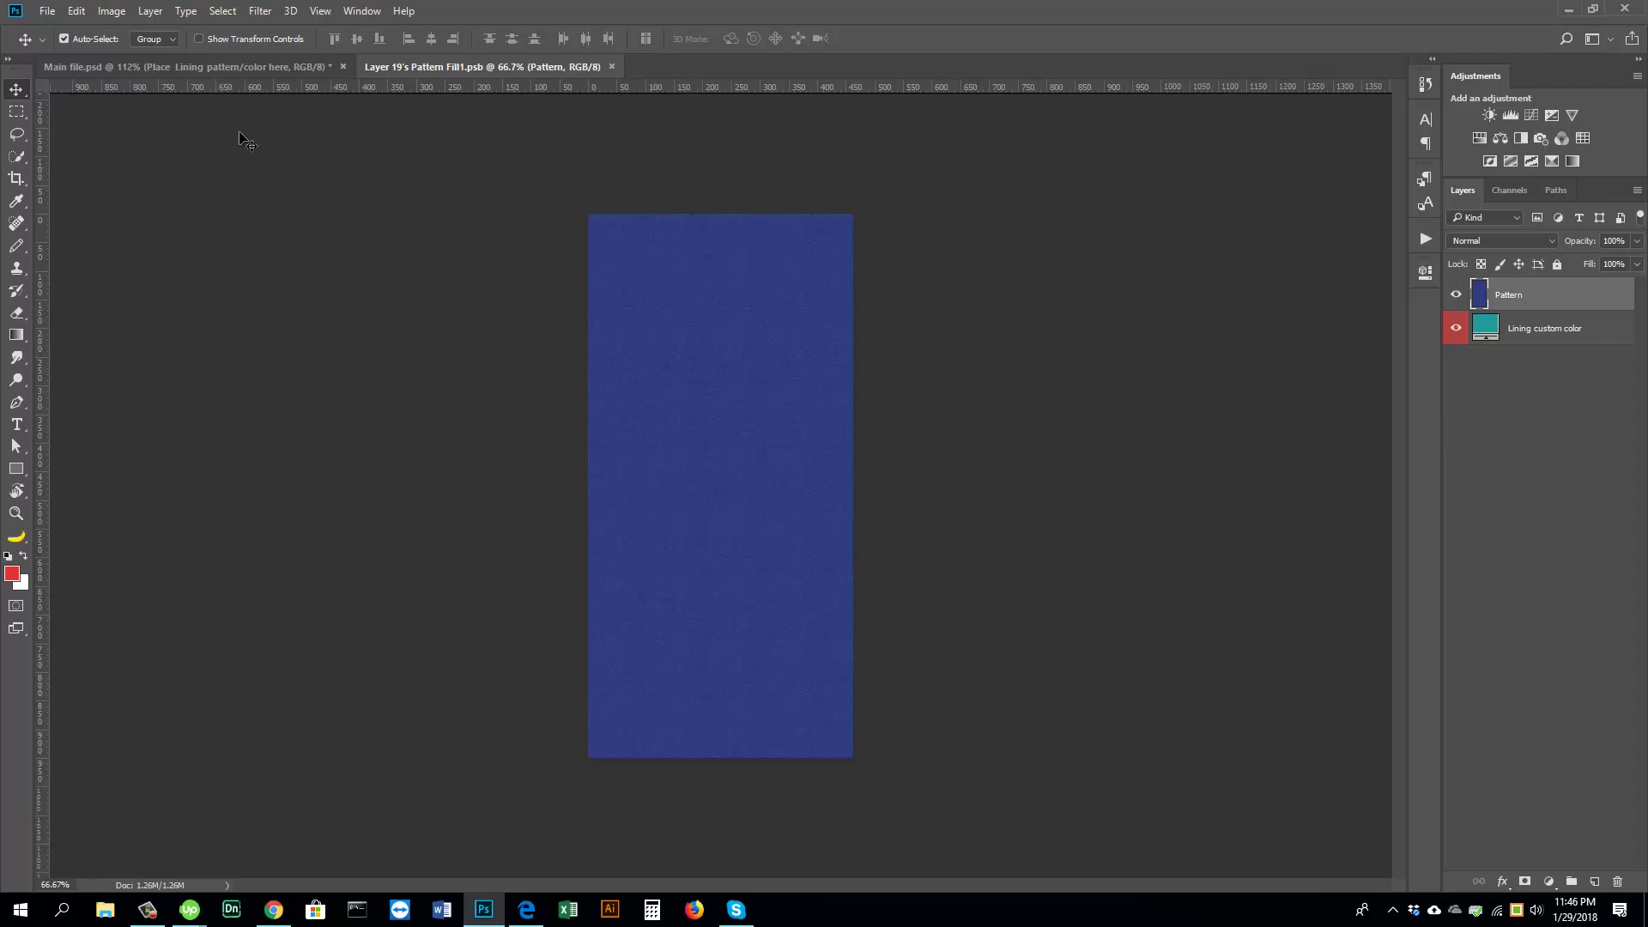
{"action": "left_click", "coordinate": [76, 10]}
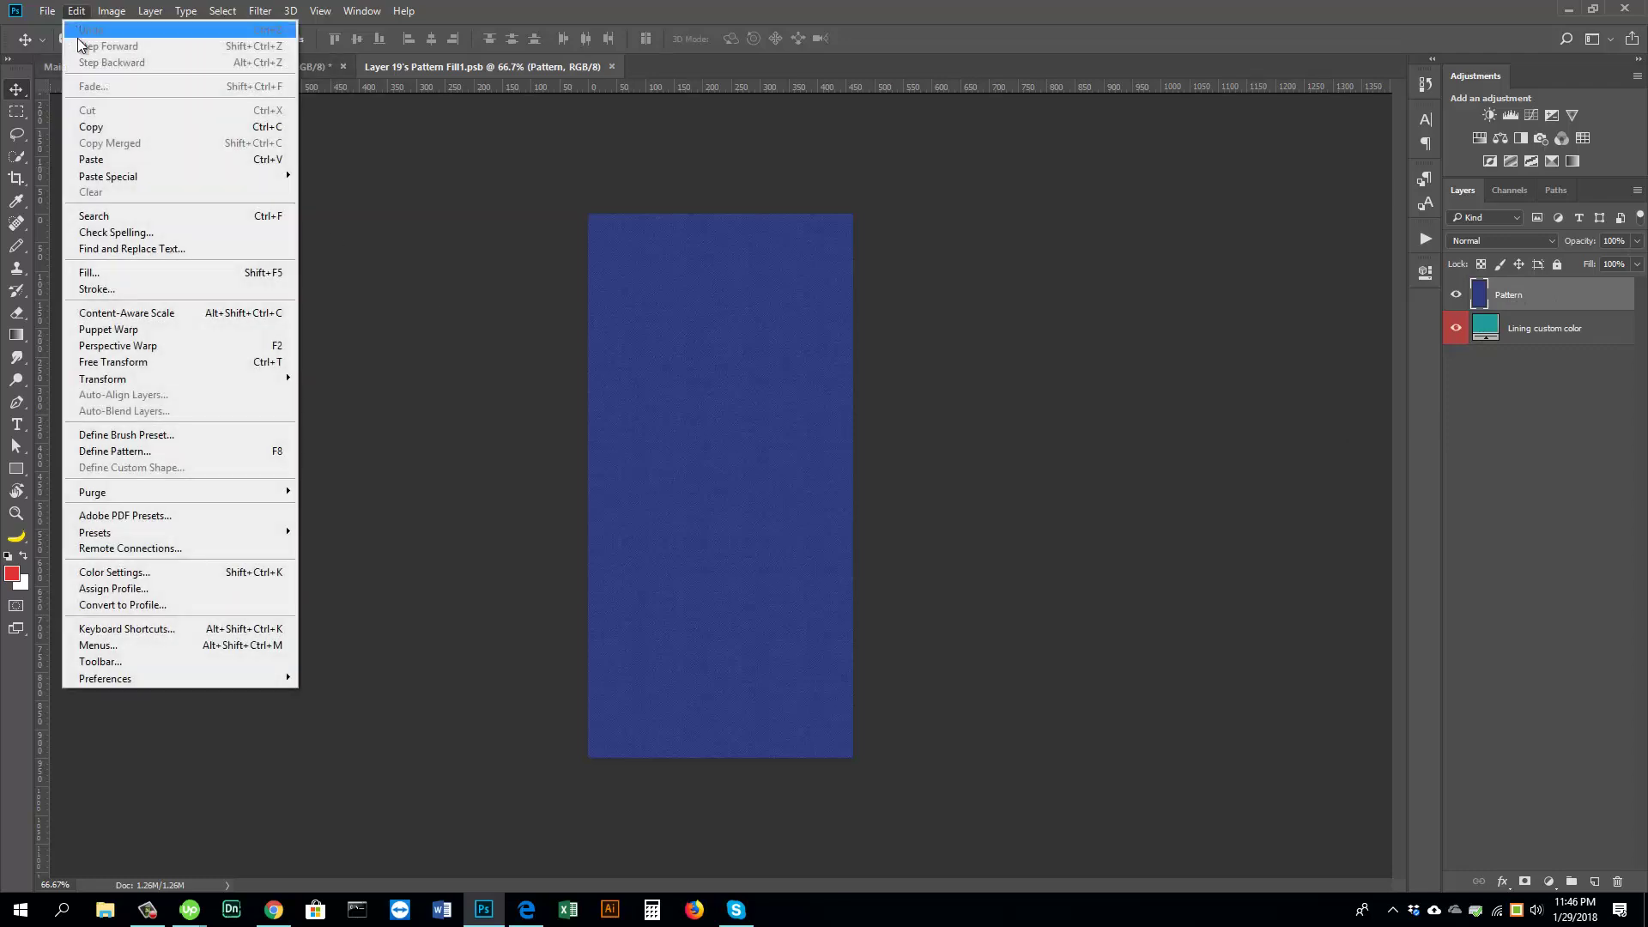
{"action": "left_click", "coordinate": [91, 159]}
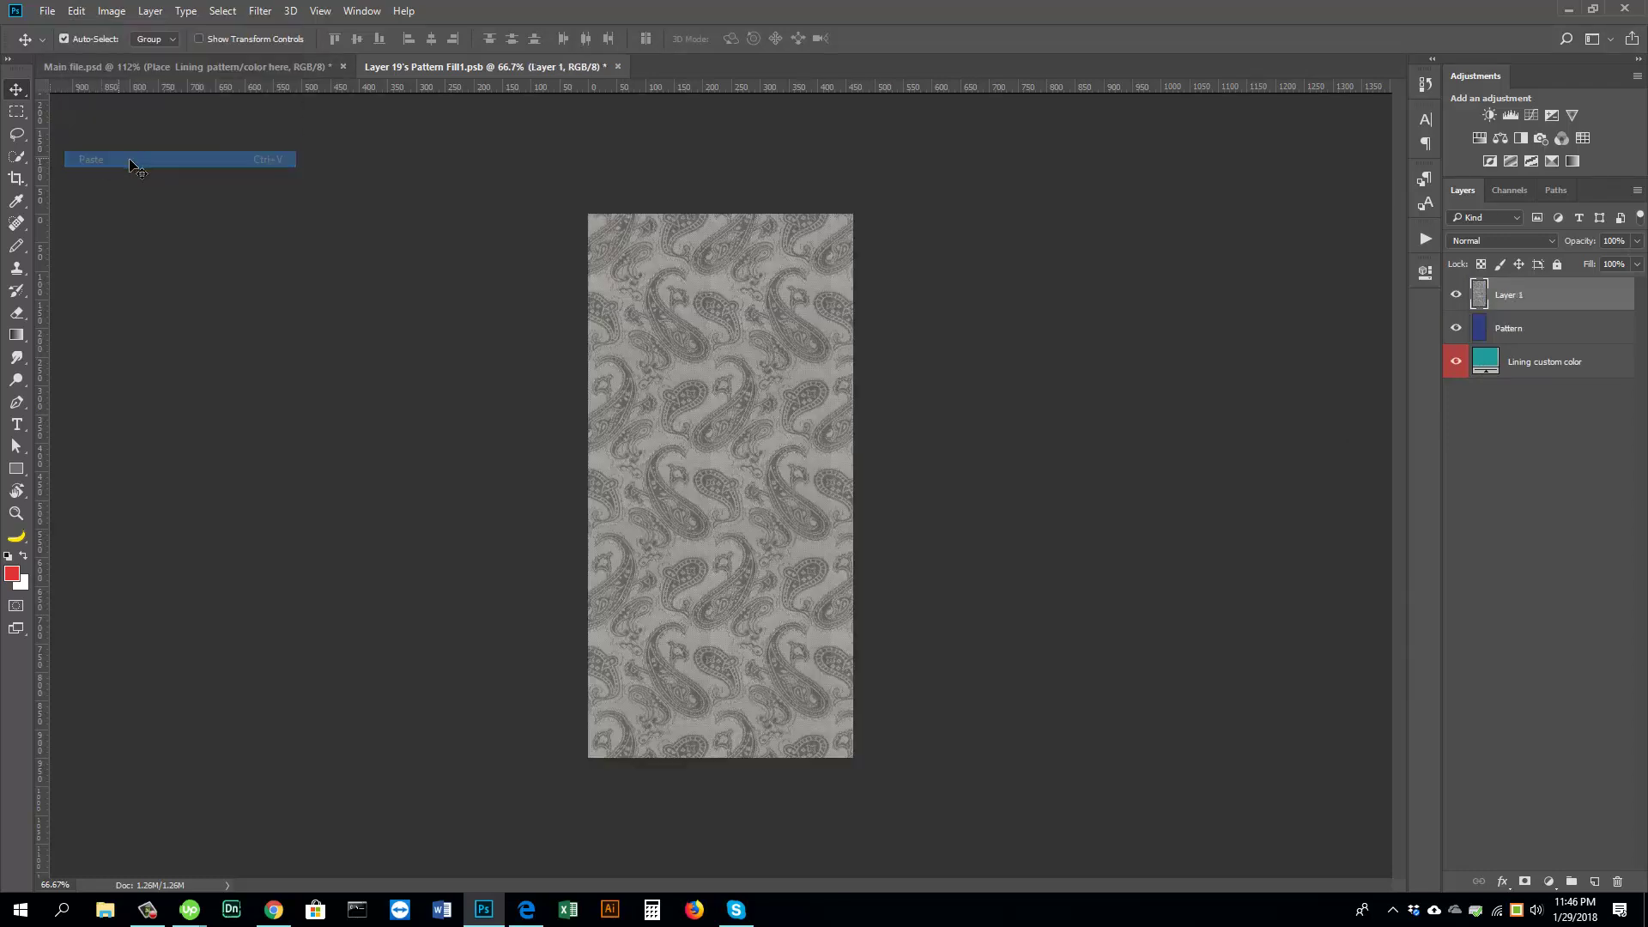
{"action": "left_click", "coordinate": [617, 66]}
{"action": "left_click", "coordinate": [753, 345]}
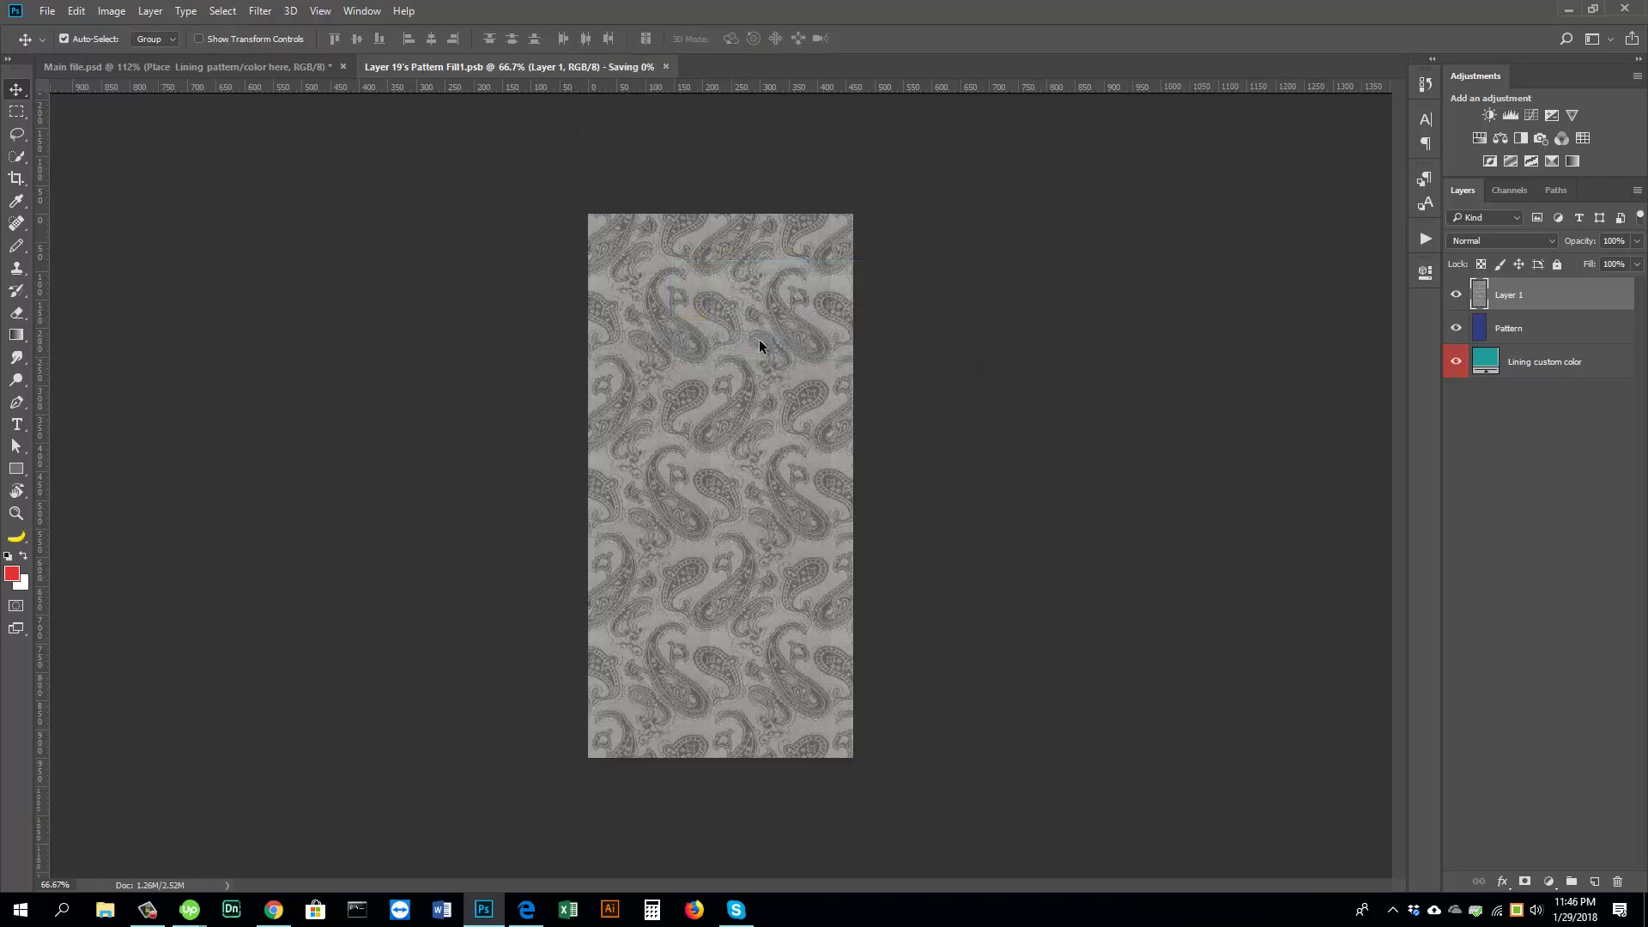
Step: Check the paisley lining on the jacket, then reopen the lining contents and hide the paisley and Pattern layers
{"action": "scroll", "coordinate": [764, 359], "scroll_direction": "up", "scroll_amount": 5}
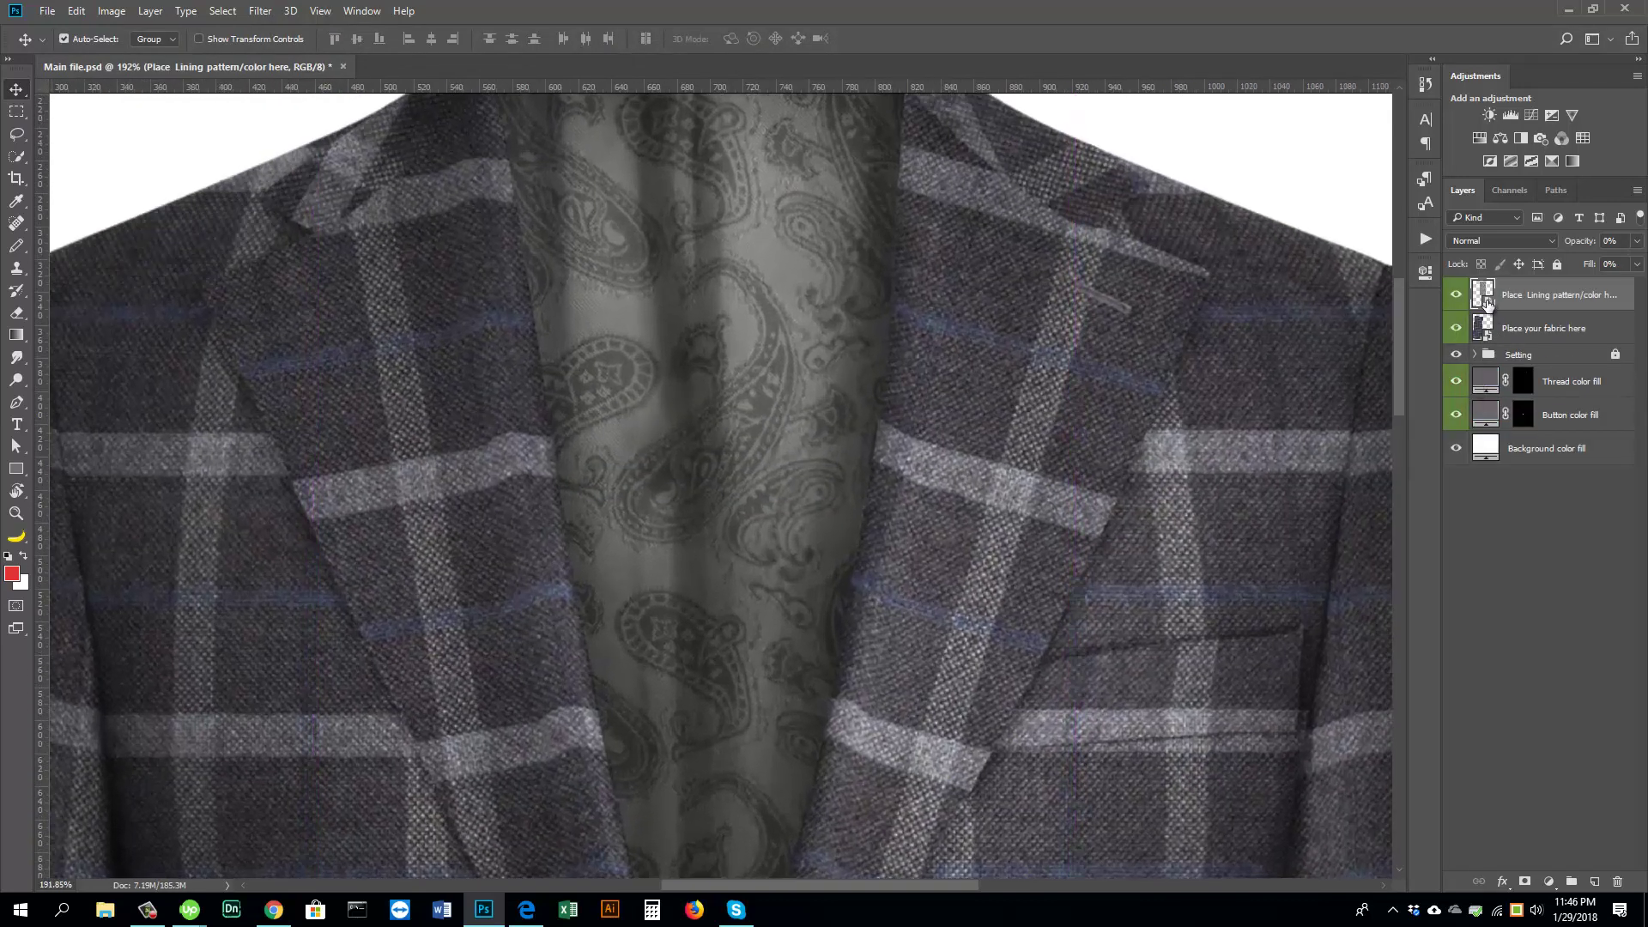
{"action": "double_click", "coordinate": [1485, 296]}
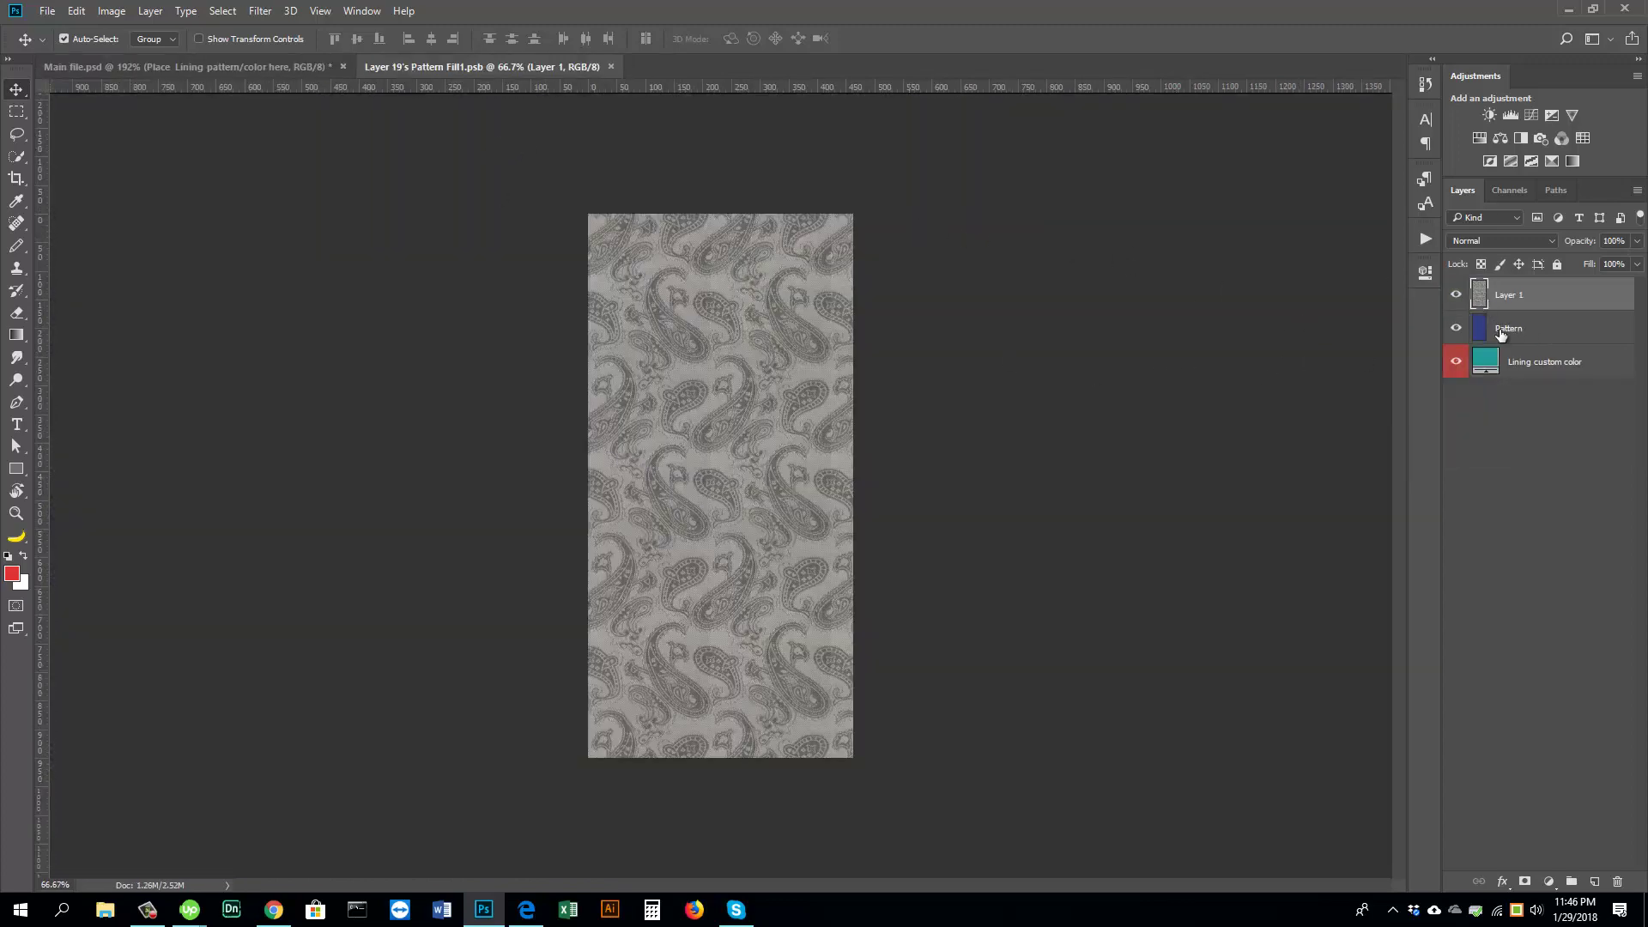
{"action": "left_click", "coordinate": [1457, 296]}
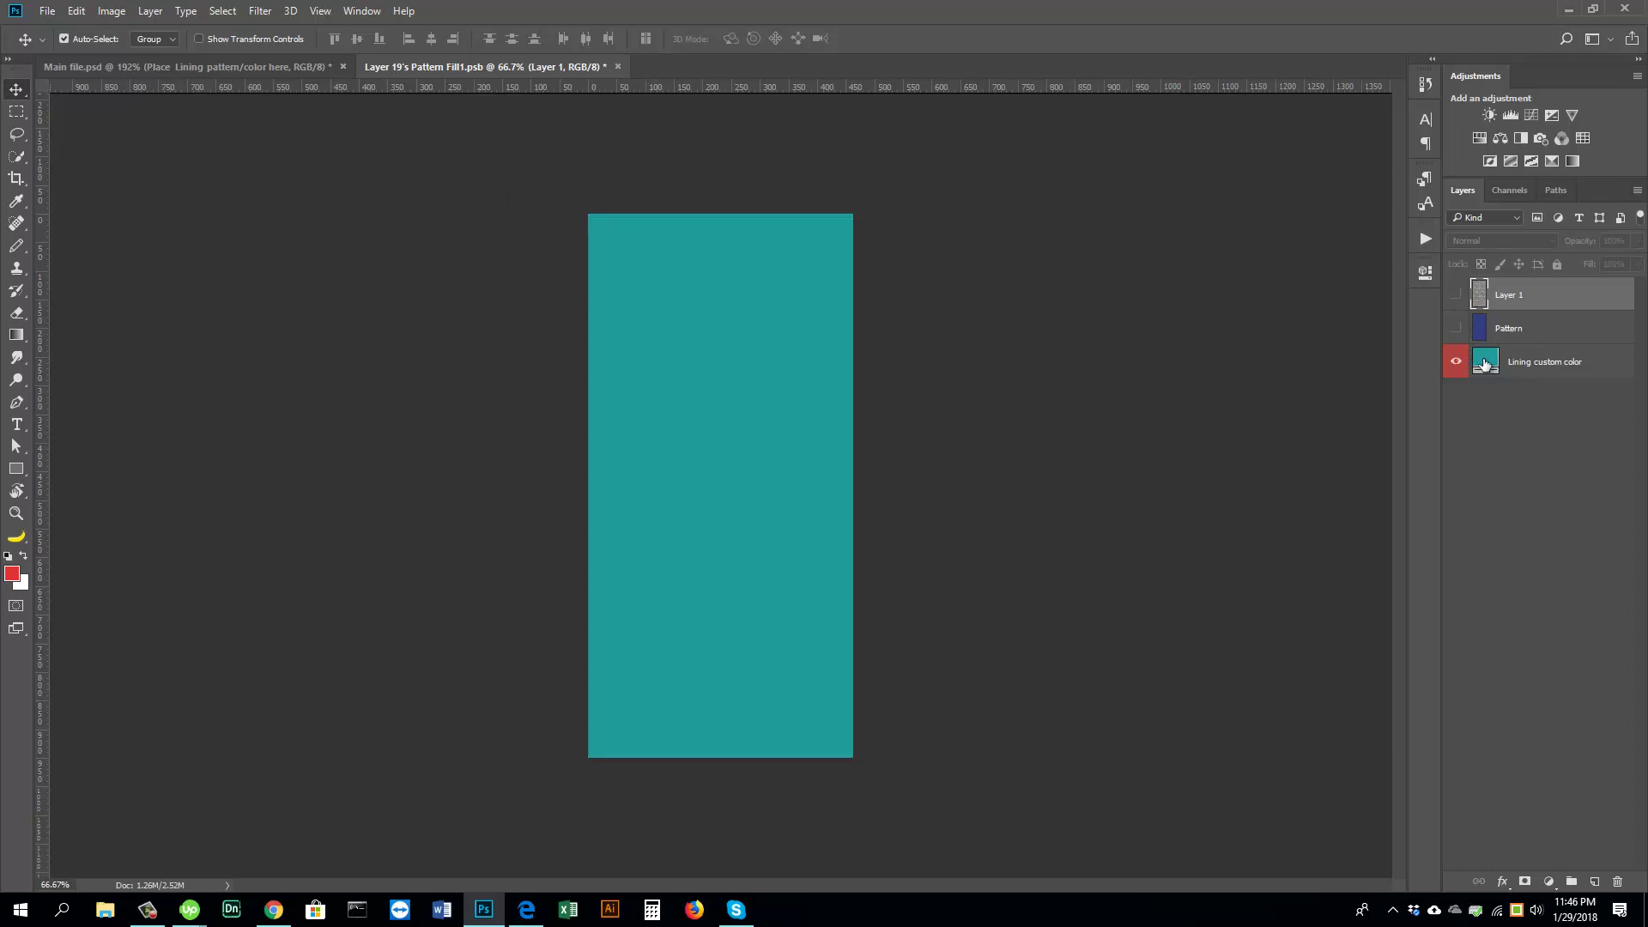
Step: Set the Lining custom color fill to the light blue-violet 7073e7, then save and close the lining contents
{"action": "double_click", "coordinate": [1484, 364]}
{"action": "left_click_drag", "start_coordinate": [1421, 496], "coordinate": [1425, 458]}
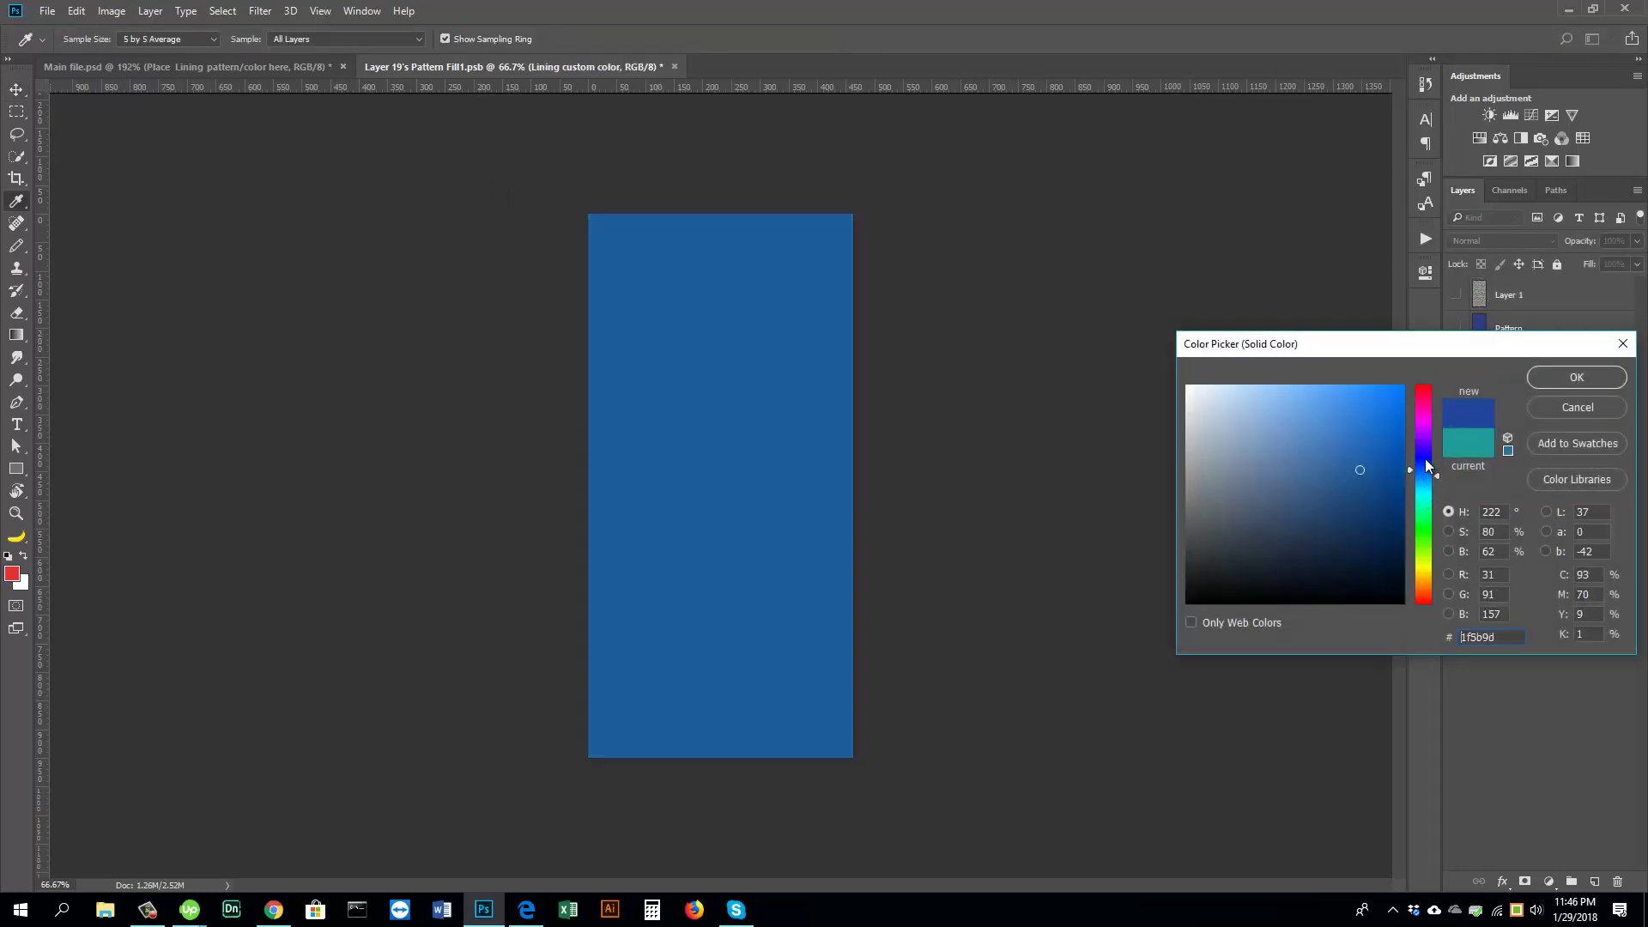
{"action": "left_click", "coordinate": [1299, 413]}
{"action": "left_click", "coordinate": [1298, 406]}
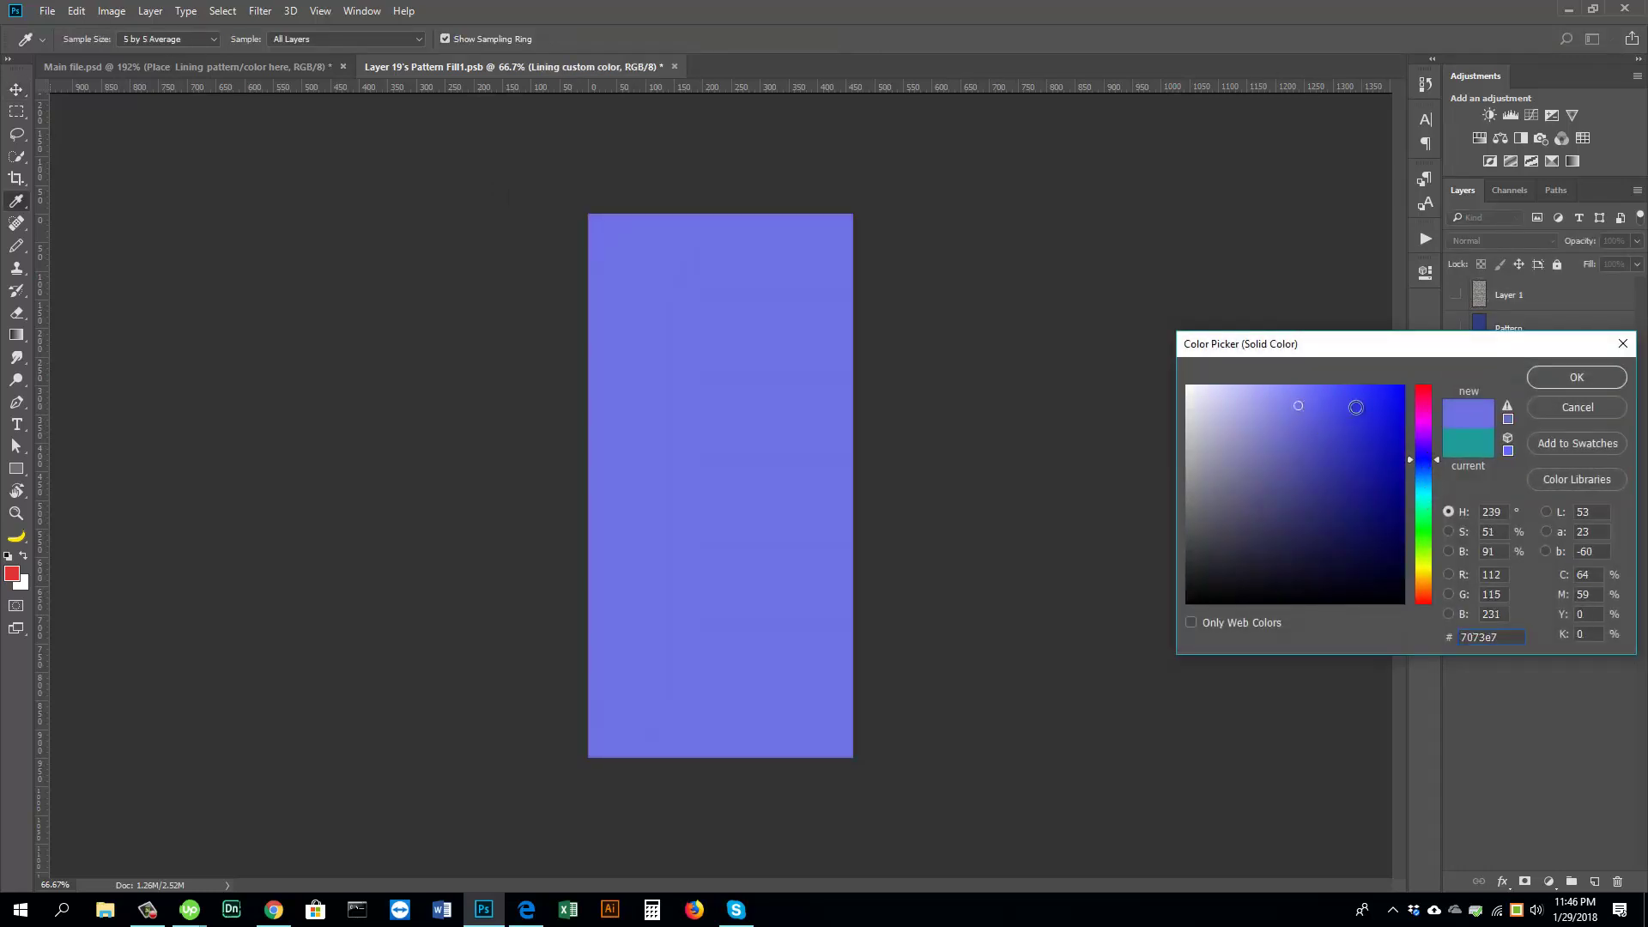
{"action": "left_click", "coordinate": [1562, 382]}
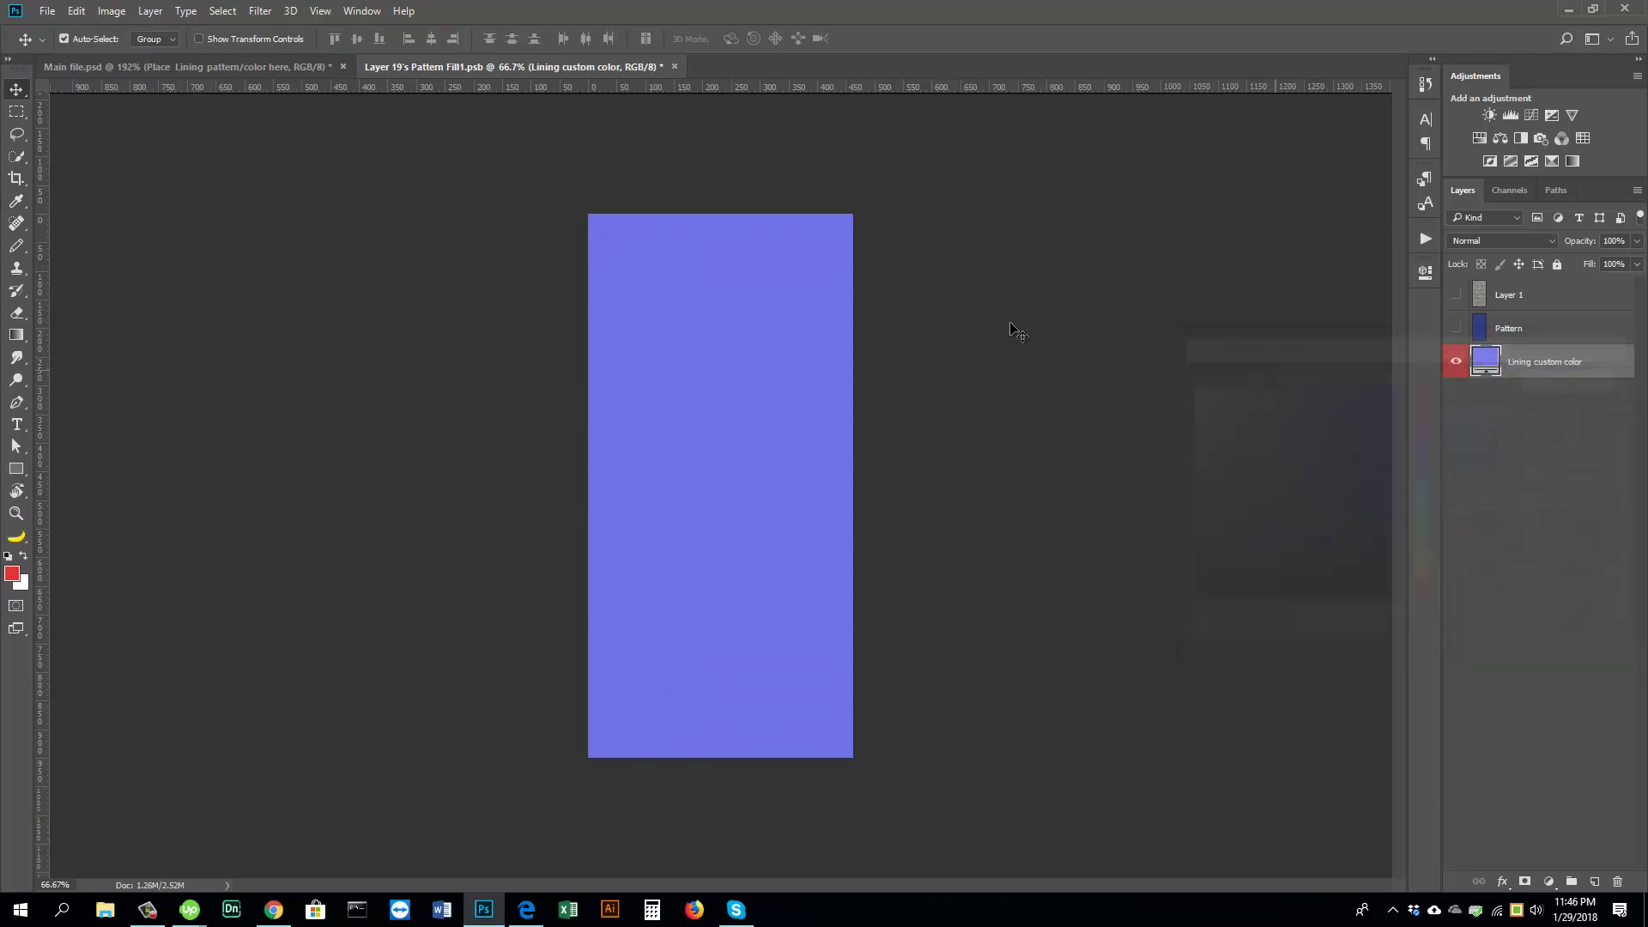
{"action": "left_click", "coordinate": [674, 66]}
{"action": "left_click", "coordinate": [749, 342]}
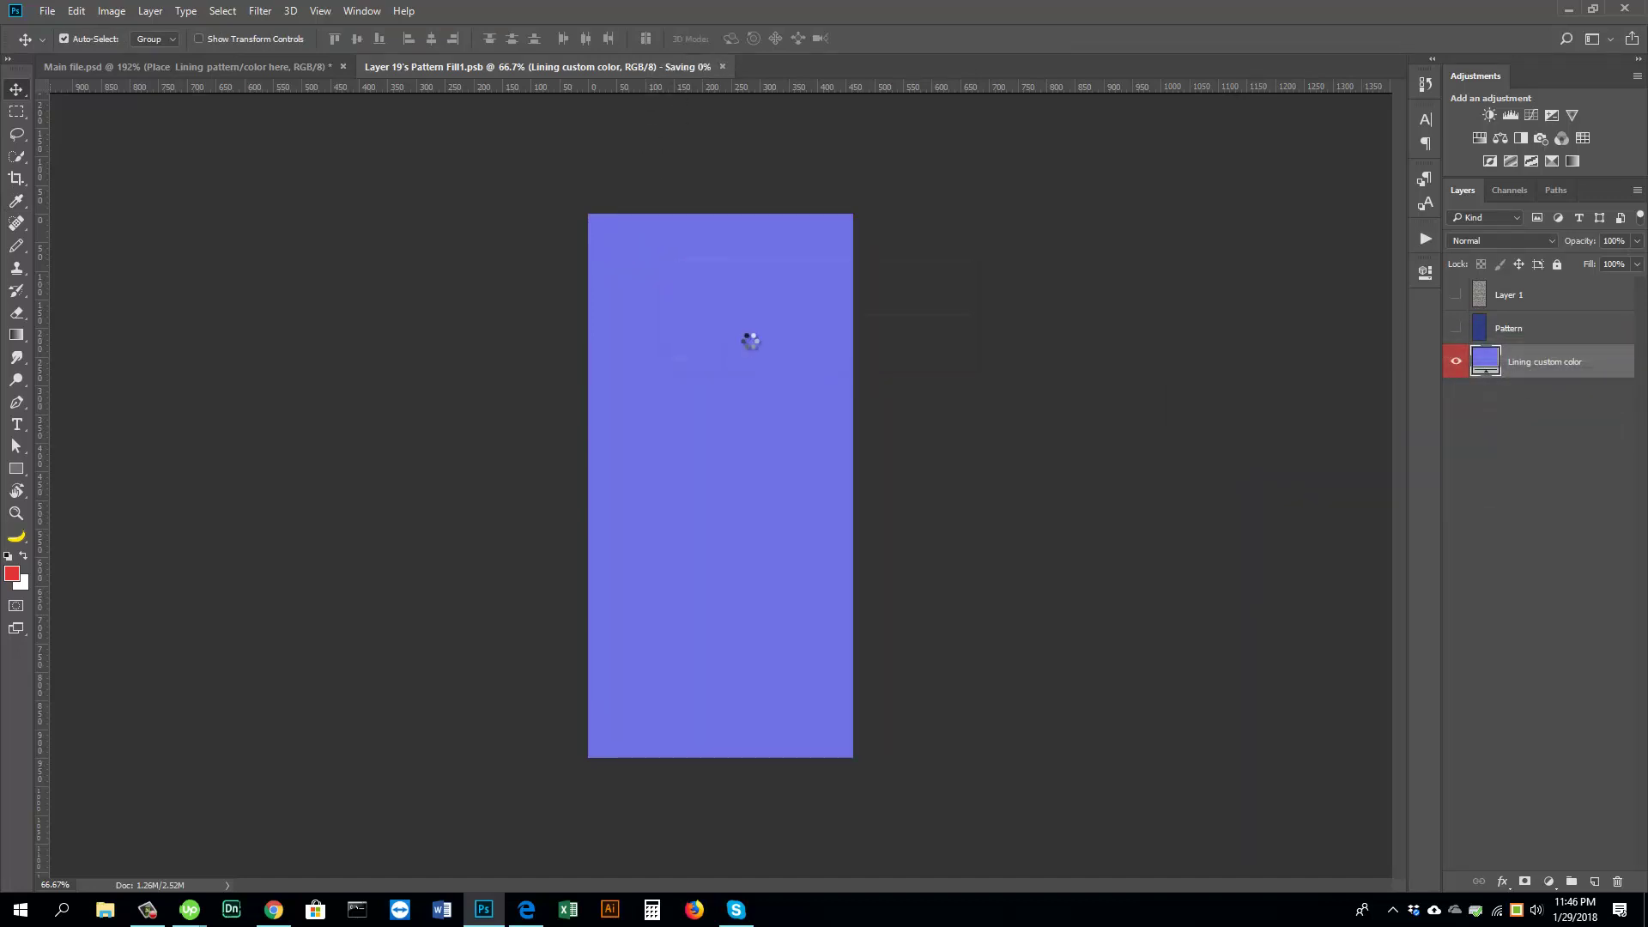
Step: Inspect the plain lining on the jacket, then reopen the lining contents and delete the paisley and Pattern layers
{"action": "scroll", "coordinate": [798, 497], "scroll_direction": "down", "scroll_amount": 10}
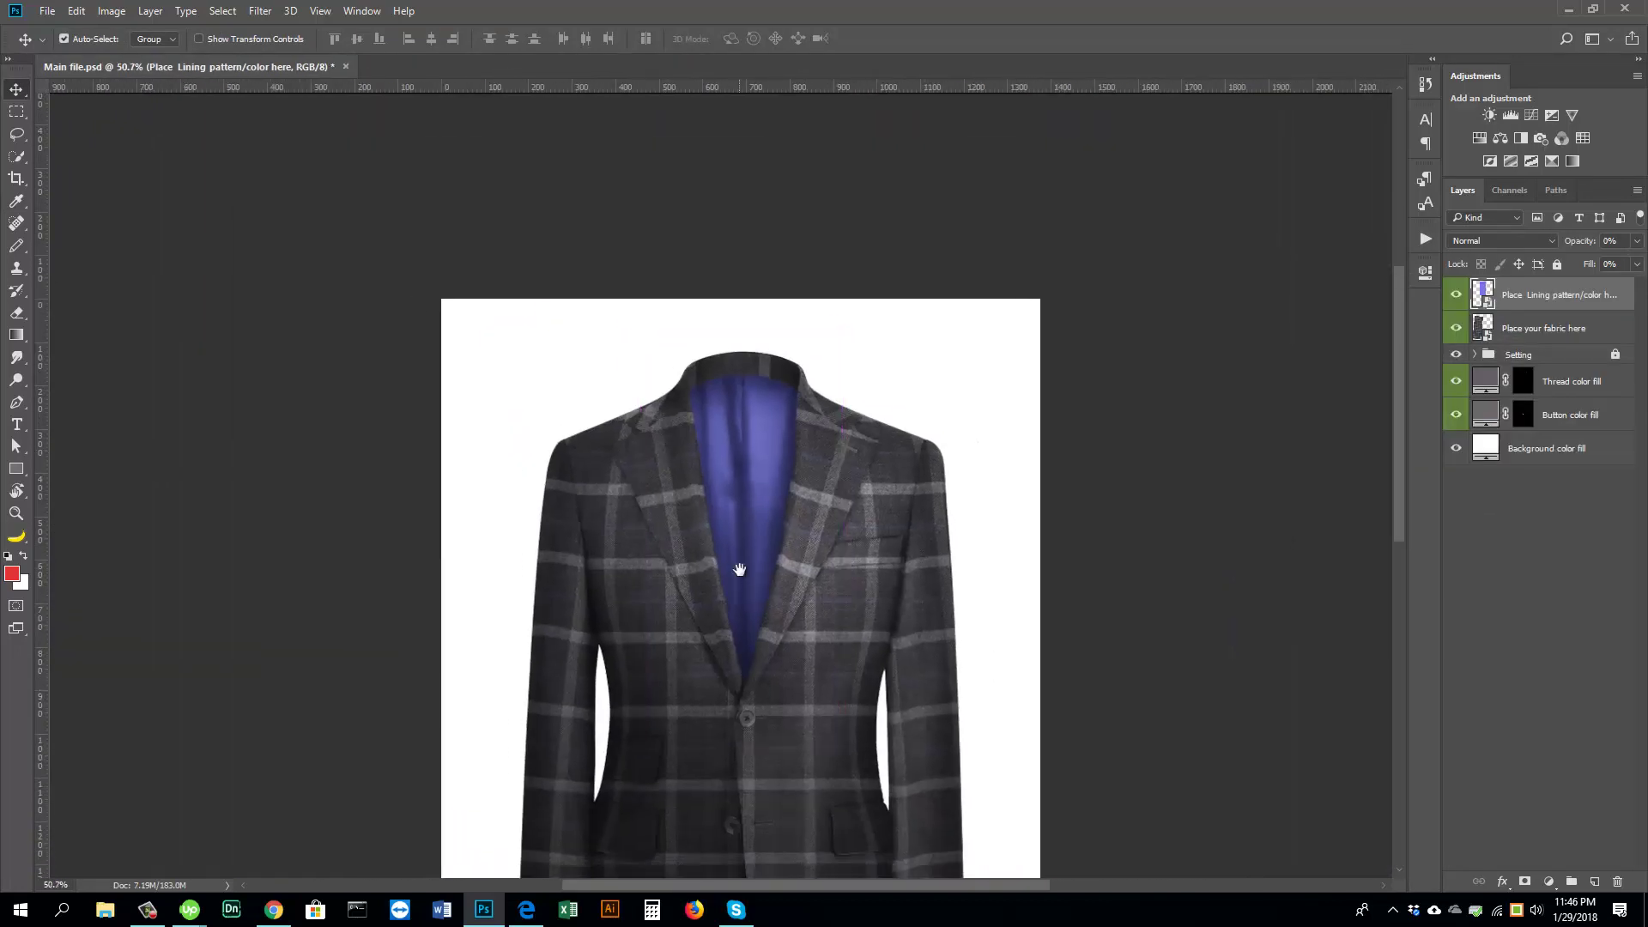
{"action": "left_click_drag", "start_coordinate": [758, 637], "coordinate": [705, 297]}
{"action": "scroll", "coordinate": [704, 297], "scroll_direction": "up", "scroll_amount": 5}
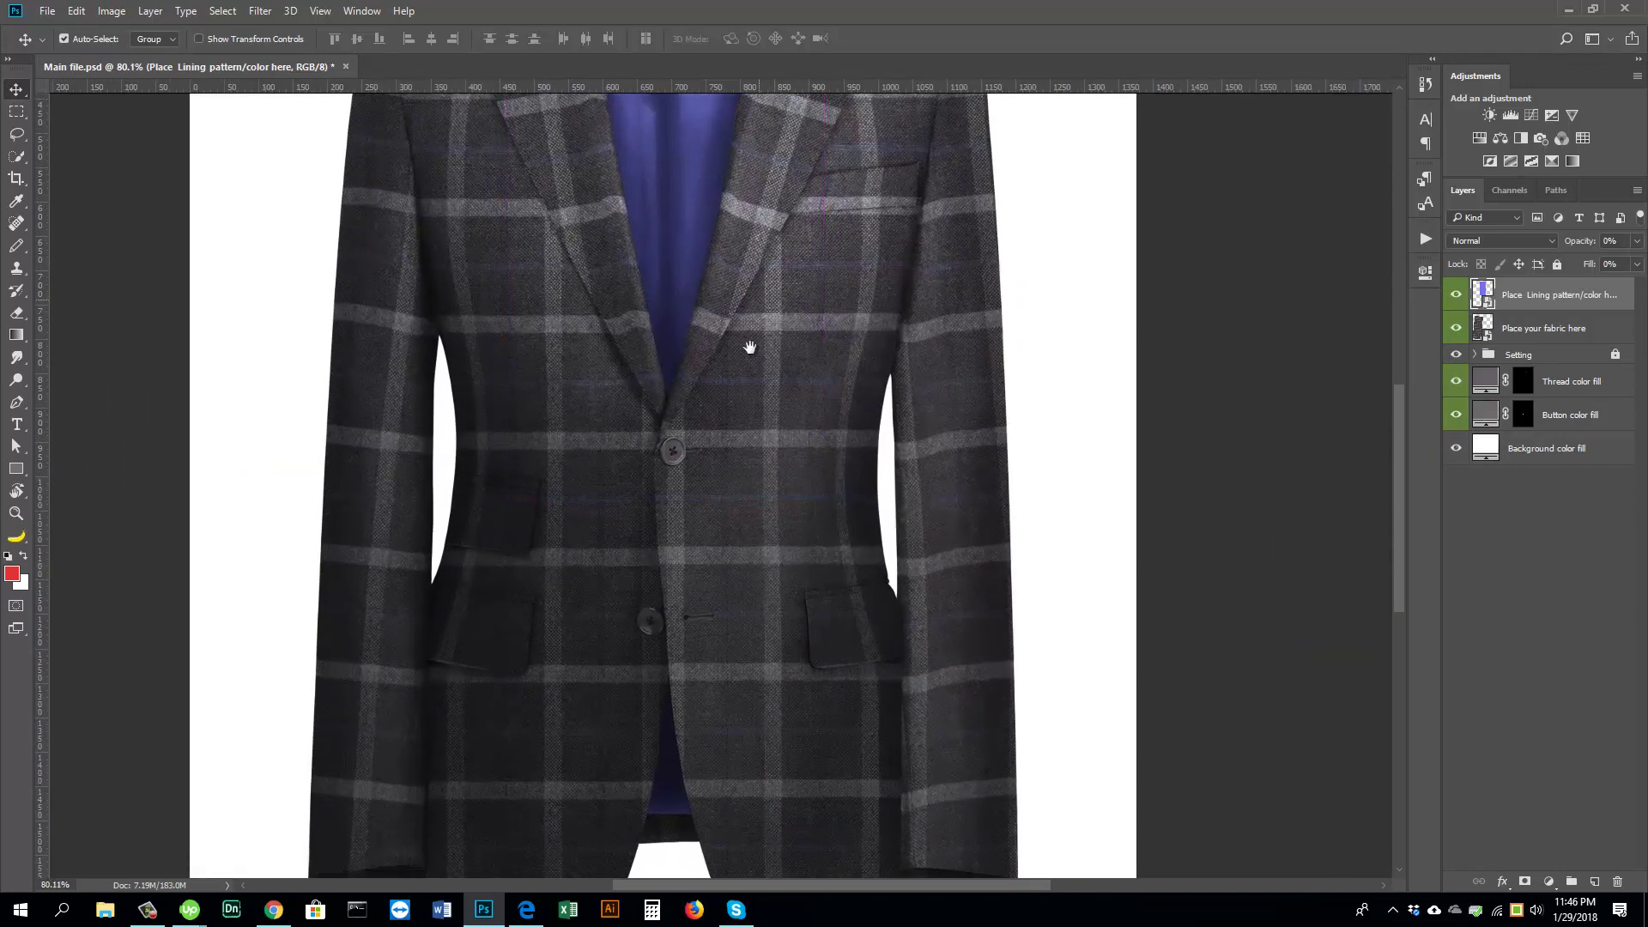
{"action": "double_click", "coordinate": [1487, 303]}
{"action": "left_click", "coordinate": [1509, 296]}
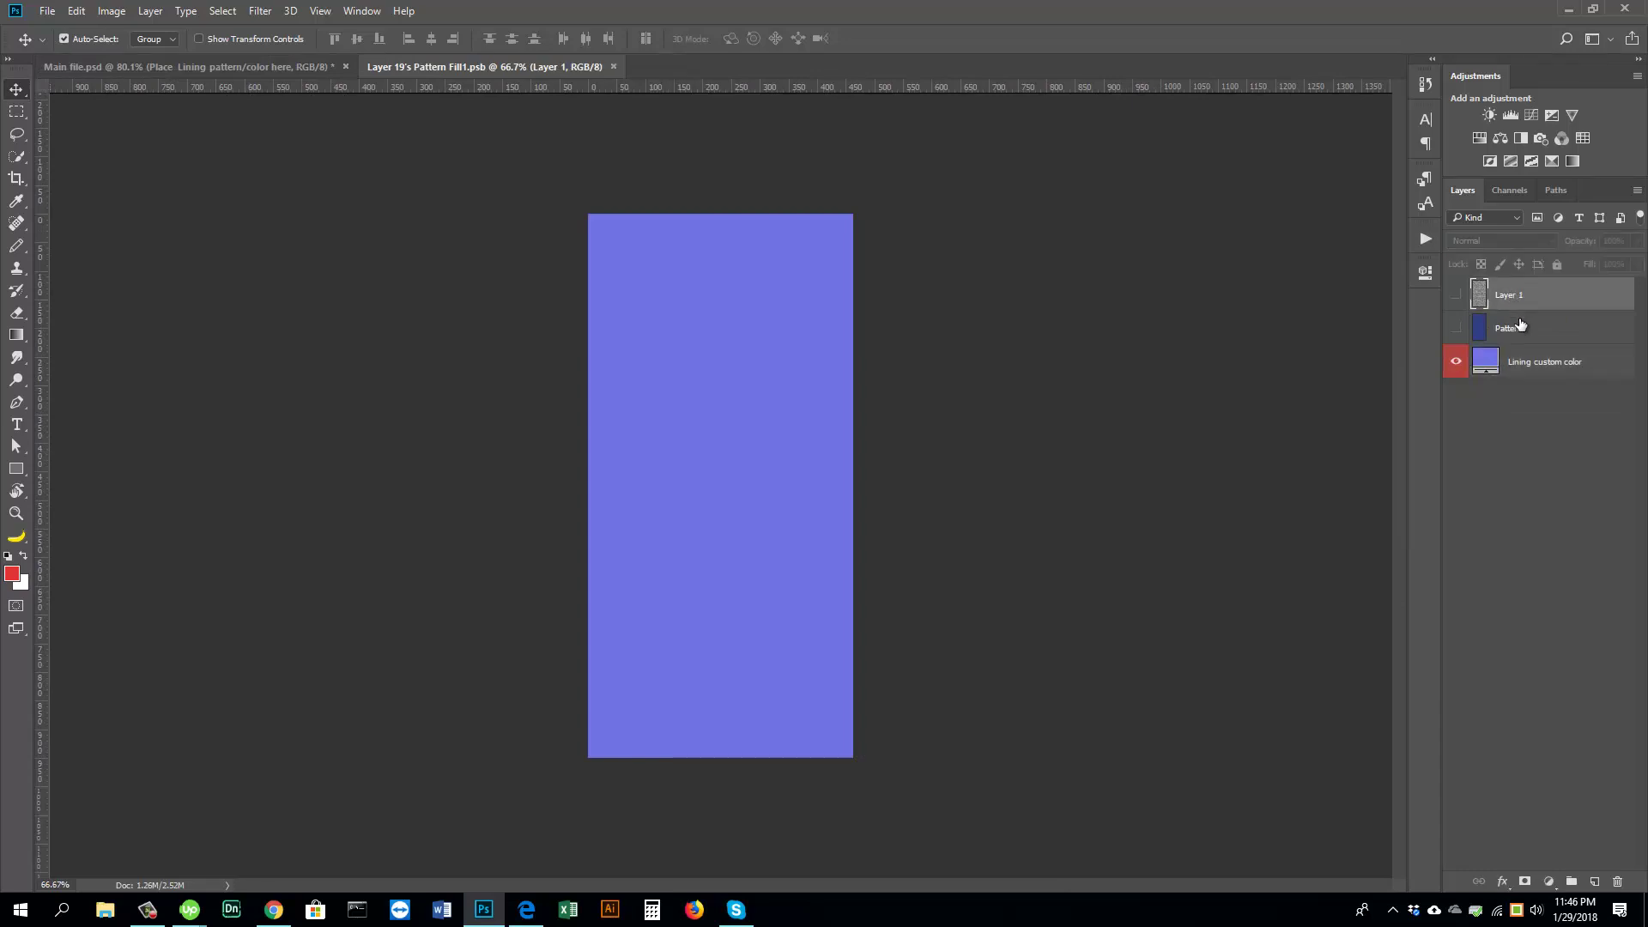
{"action": "left_click", "coordinate": [1529, 335], "text": "ctrl"}
{"action": "left_click_drag", "start_coordinate": [1584, 338], "coordinate": [1618, 881]}
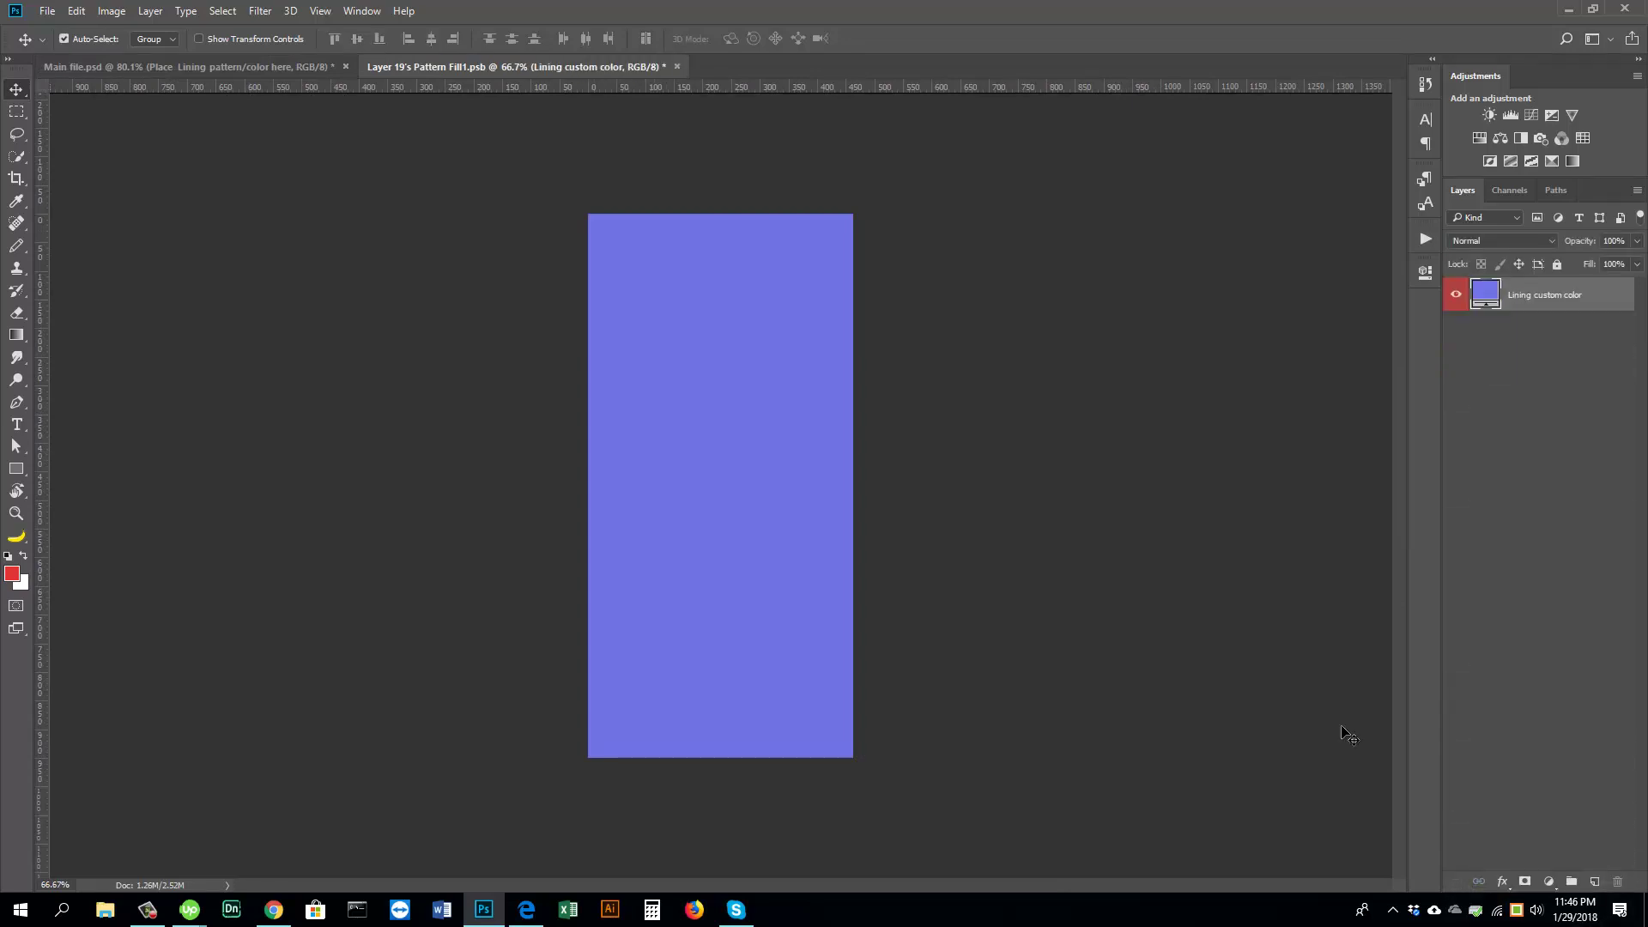
Step: Open 10.jpg from the Lining folder, copy its entire image and close the file
{"action": "left_click", "coordinate": [50, 11]}
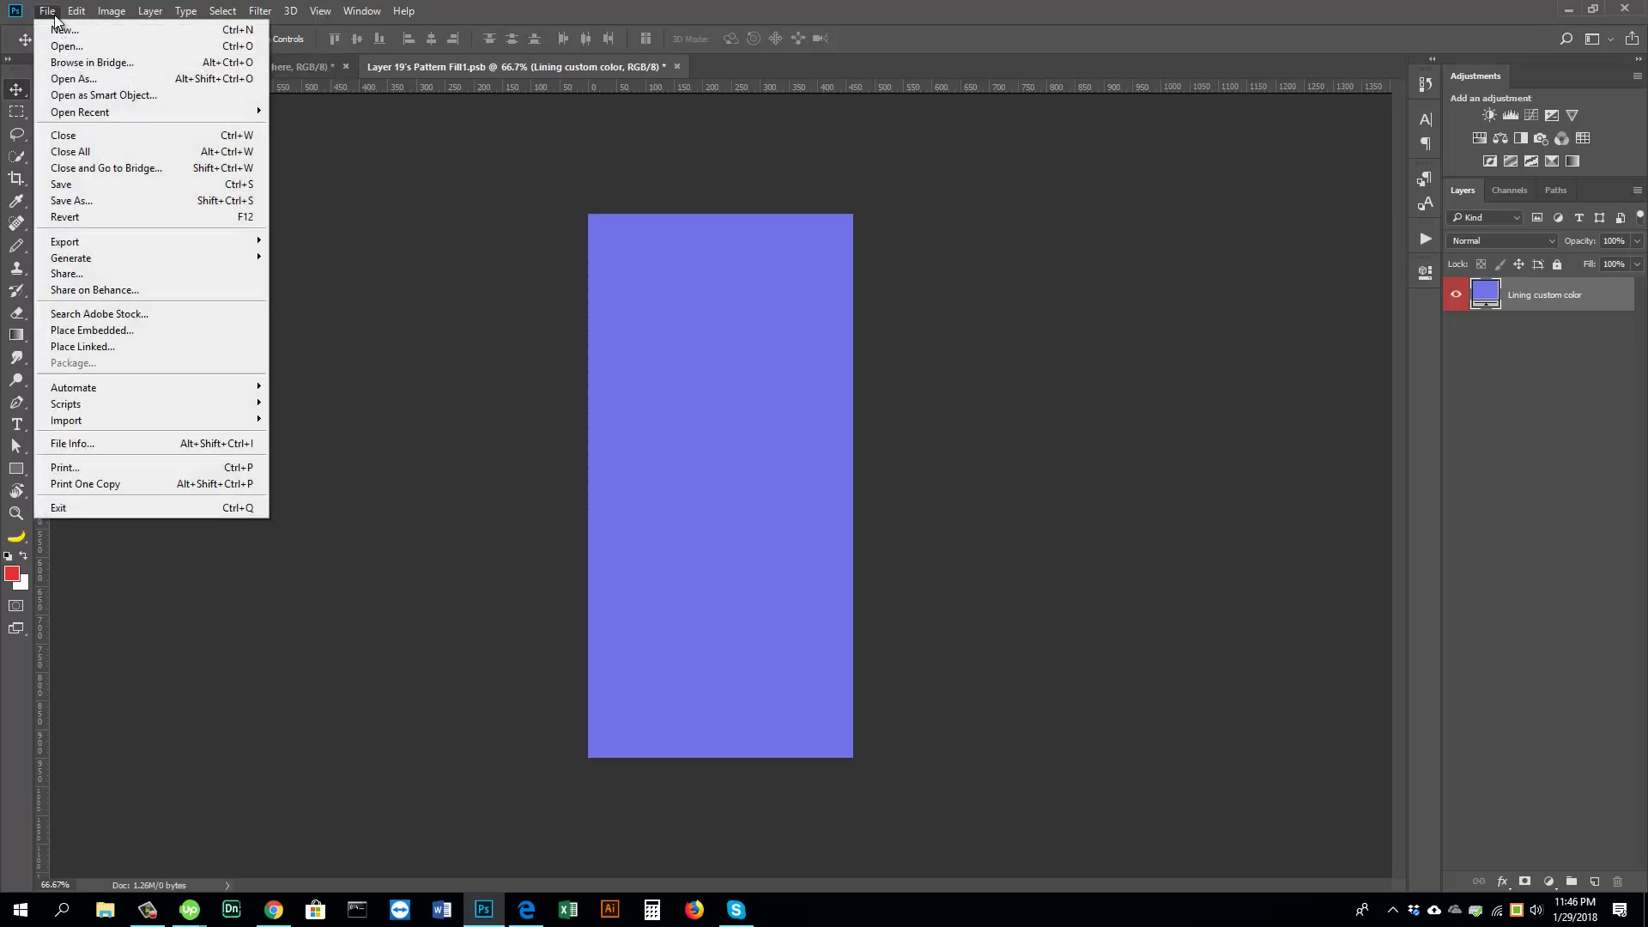
{"action": "left_click", "coordinate": [66, 45]}
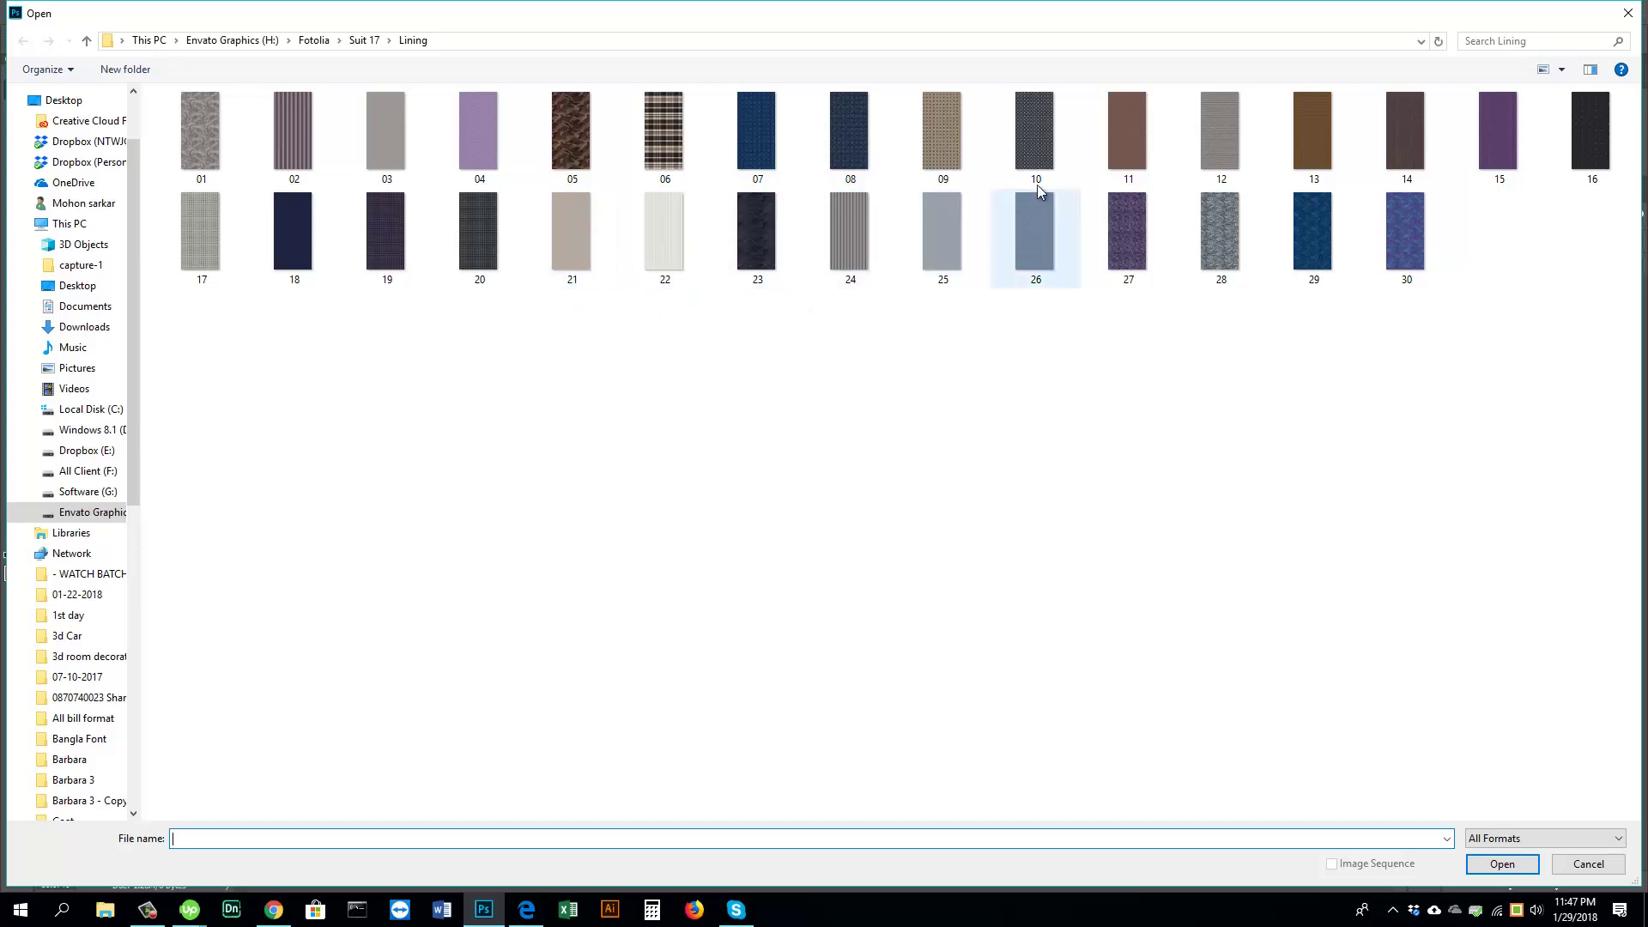
{"action": "left_click", "coordinate": [1031, 132]}
{"action": "double_click", "coordinate": [1031, 132]}
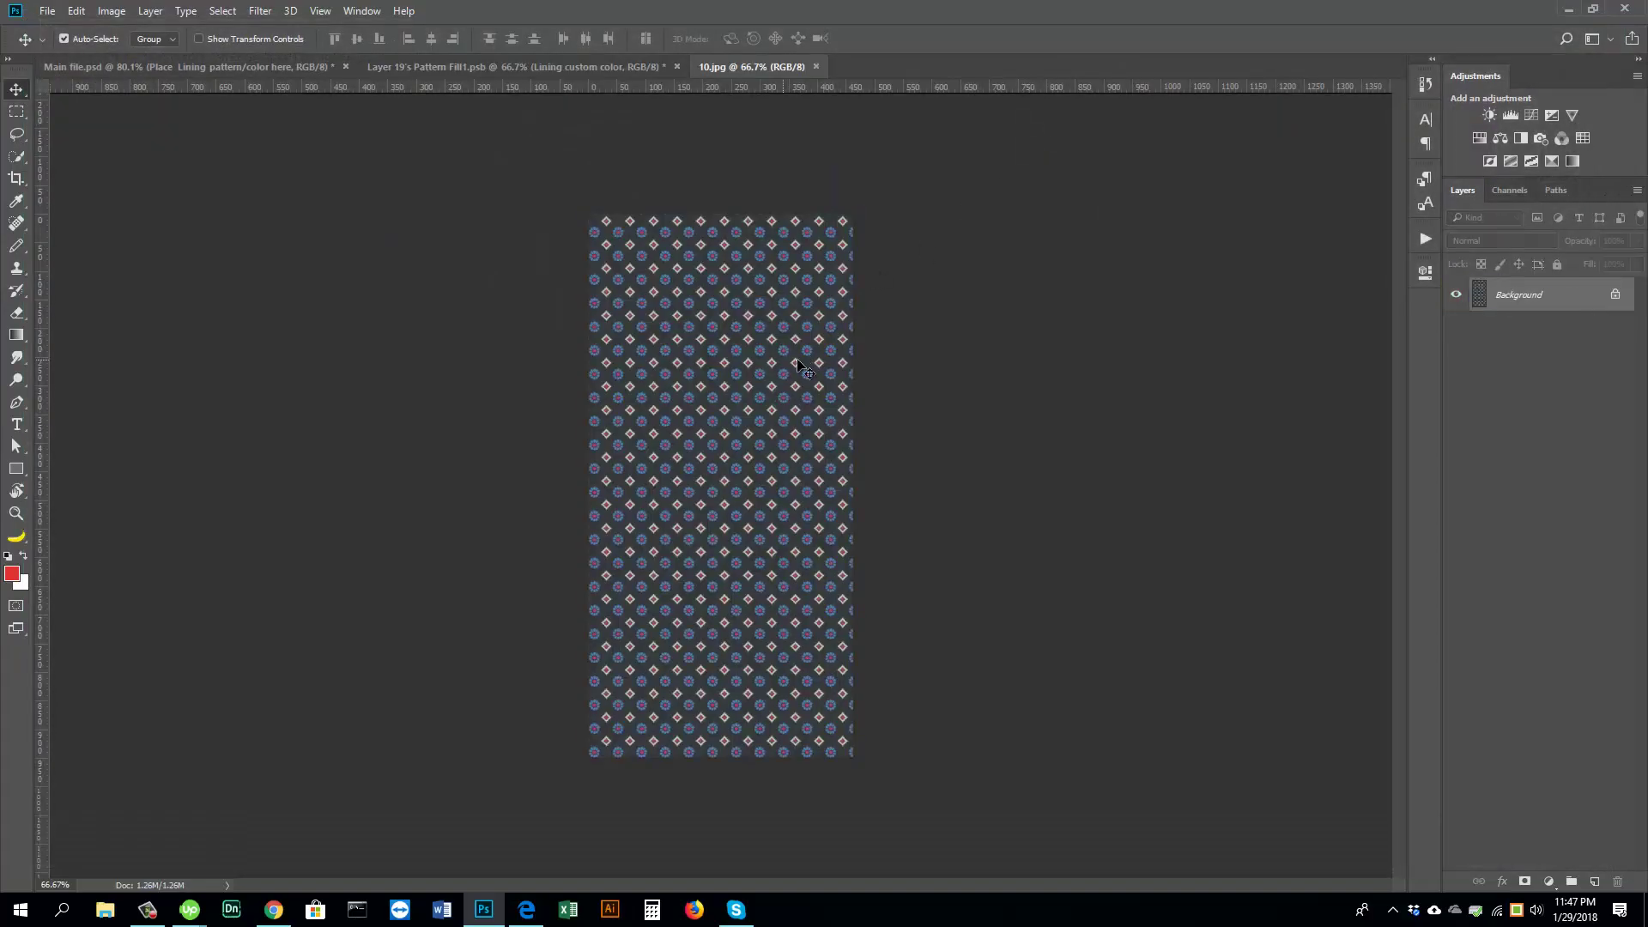
{"action": "left_click", "coordinate": [222, 11]}
{"action": "left_click", "coordinate": [225, 30]}
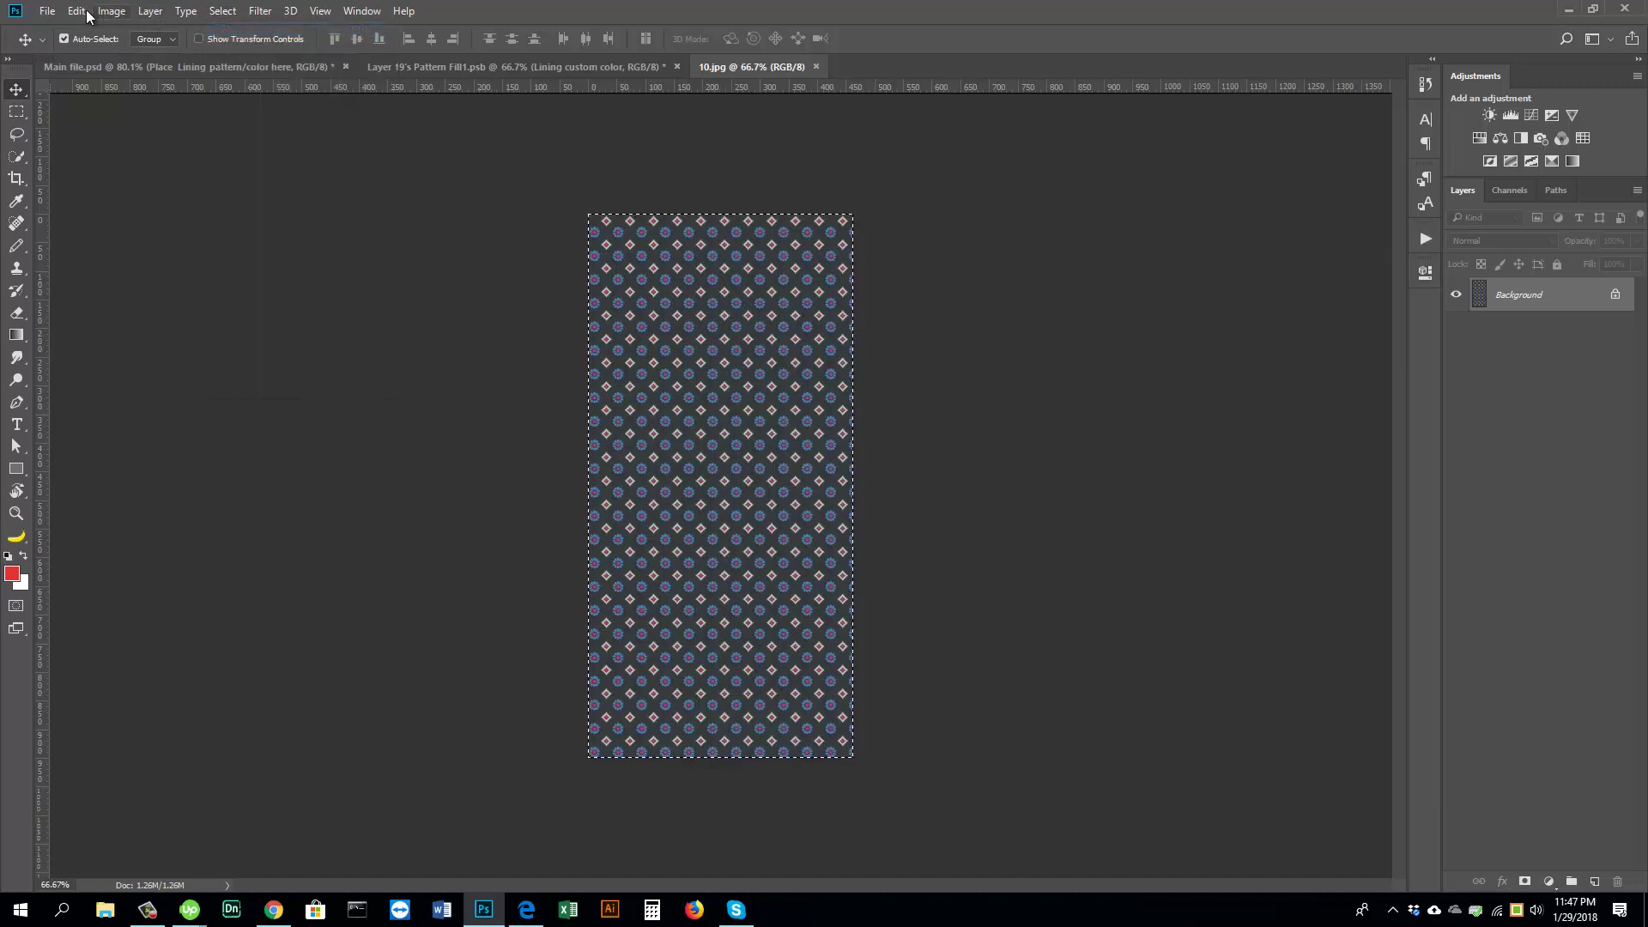
{"action": "left_click", "coordinate": [77, 11]}
{"action": "left_click", "coordinate": [257, 126]}
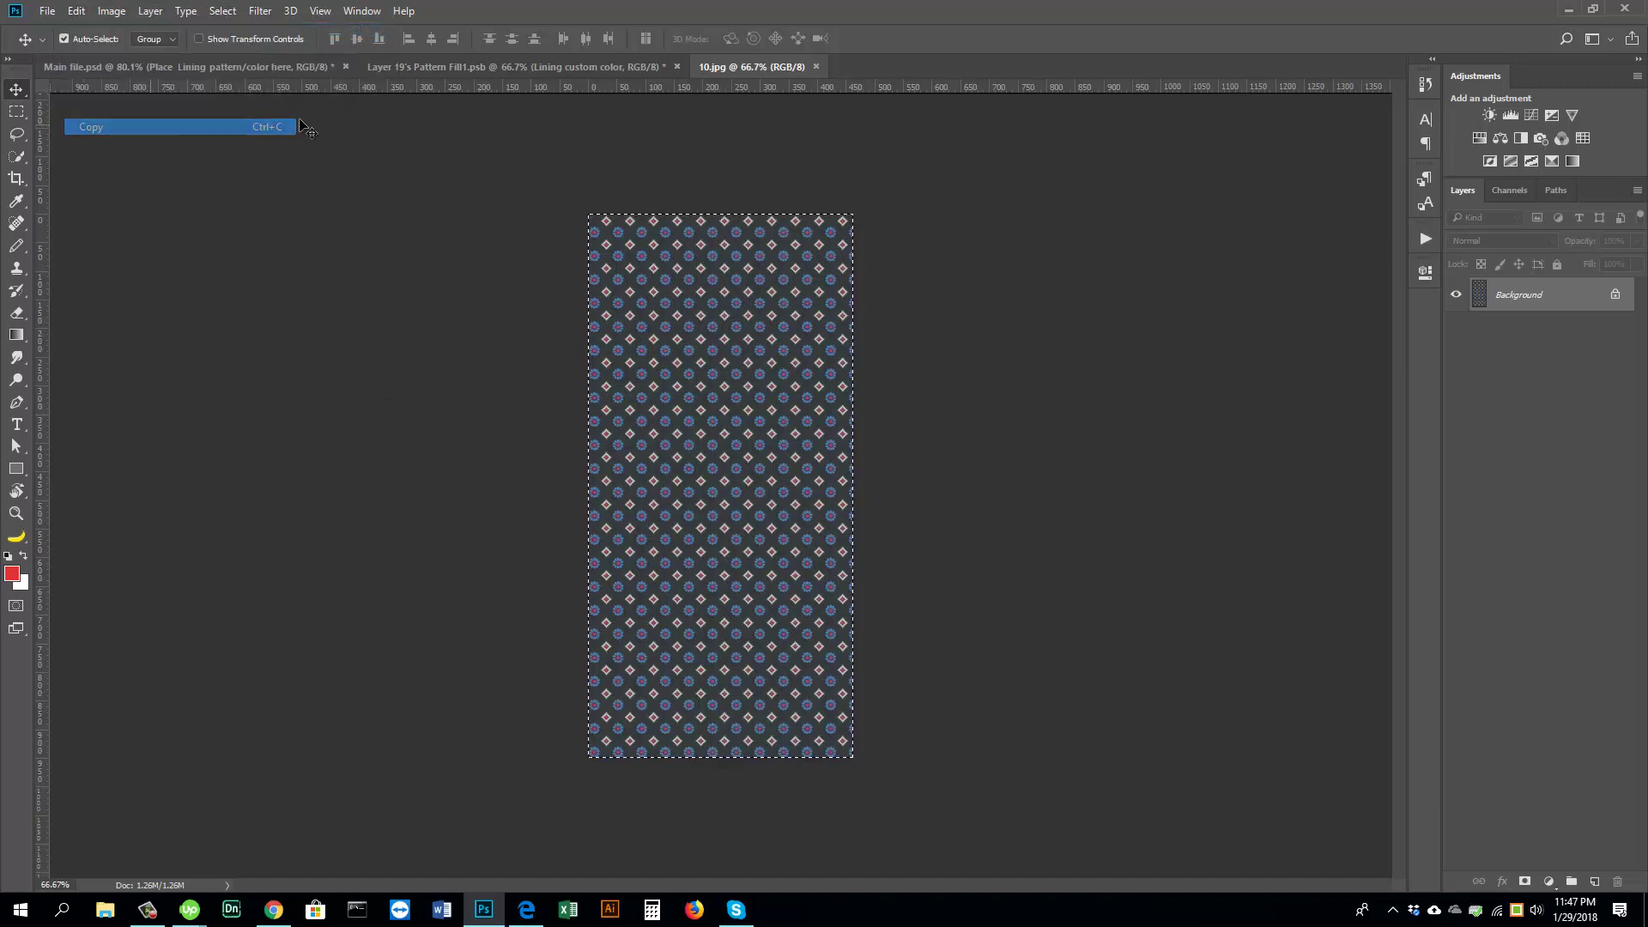
{"action": "left_click", "coordinate": [816, 67]}
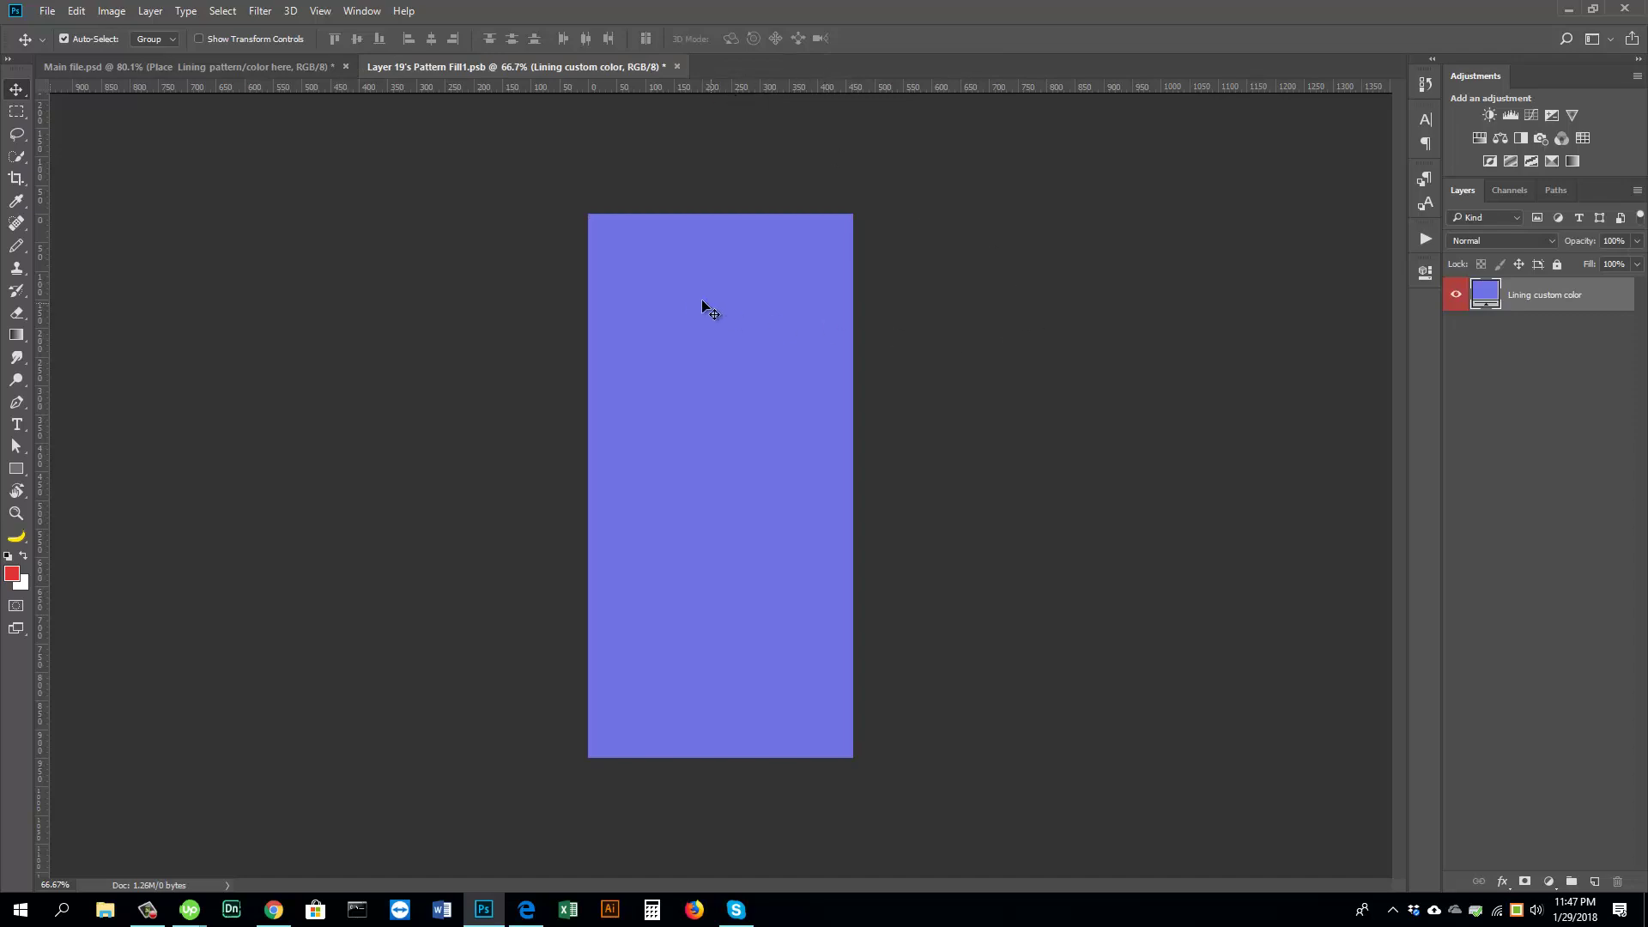
Step: Paste the copied dotted pattern above Lining custom color, then save and close the lining smart object contents
{"action": "left_click", "coordinate": [74, 11]}
{"action": "left_click", "coordinate": [102, 158]}
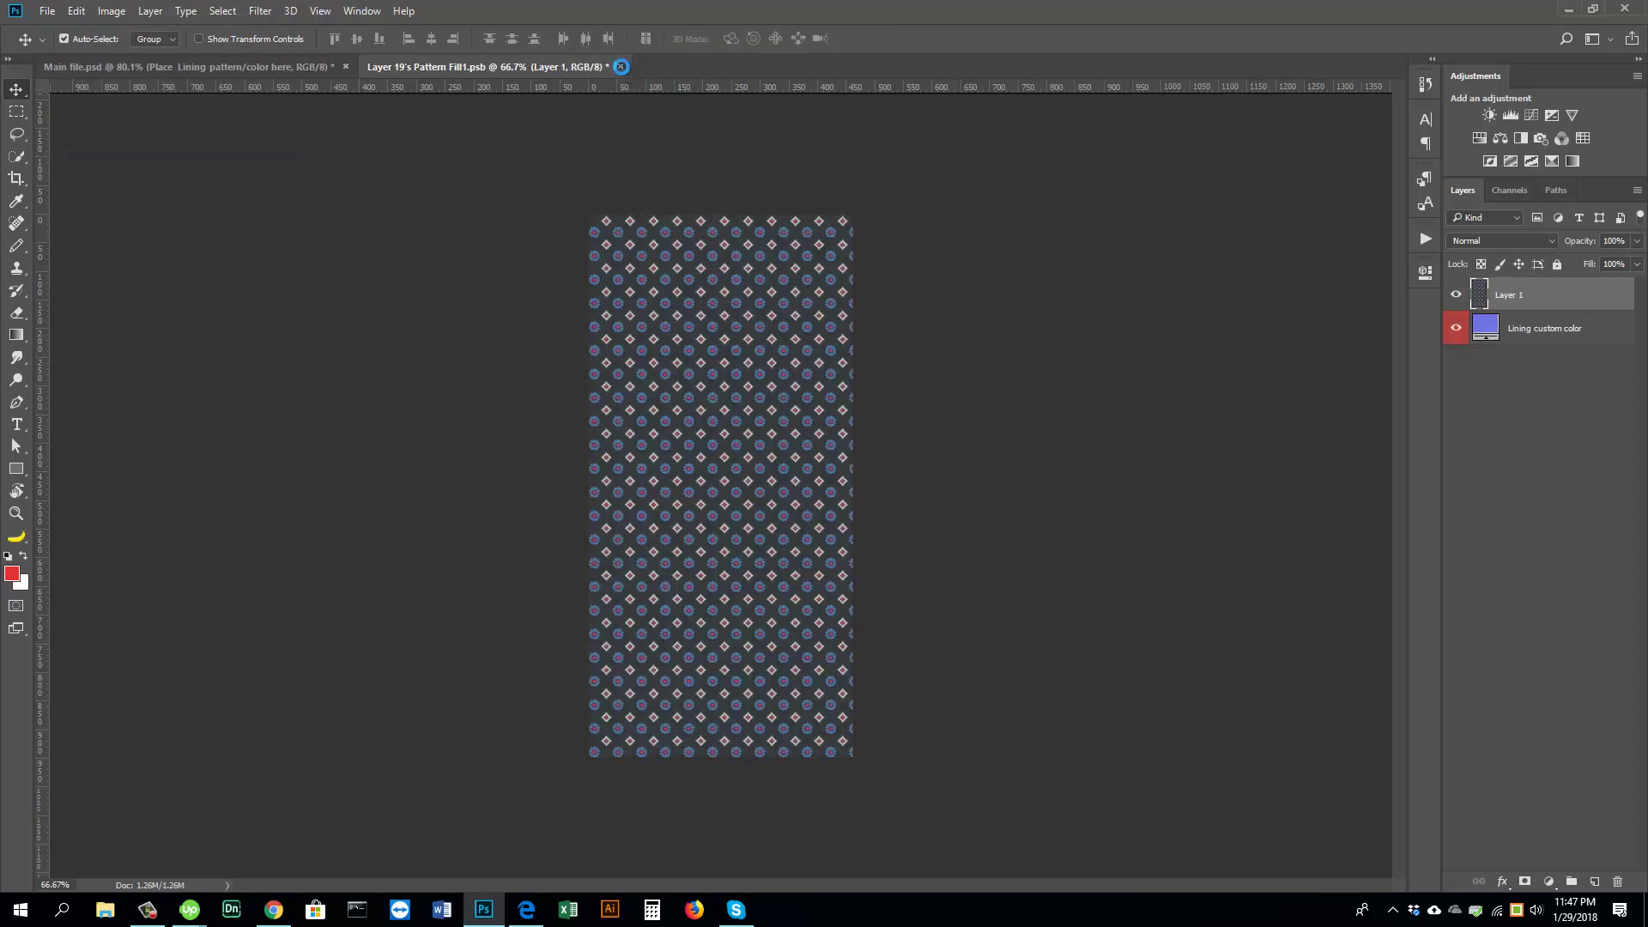
{"action": "left_click", "coordinate": [620, 66]}
{"action": "left_click", "coordinate": [753, 335]}
{"action": "scroll", "coordinate": [692, 247], "scroll_direction": "up", "scroll_amount": 3}
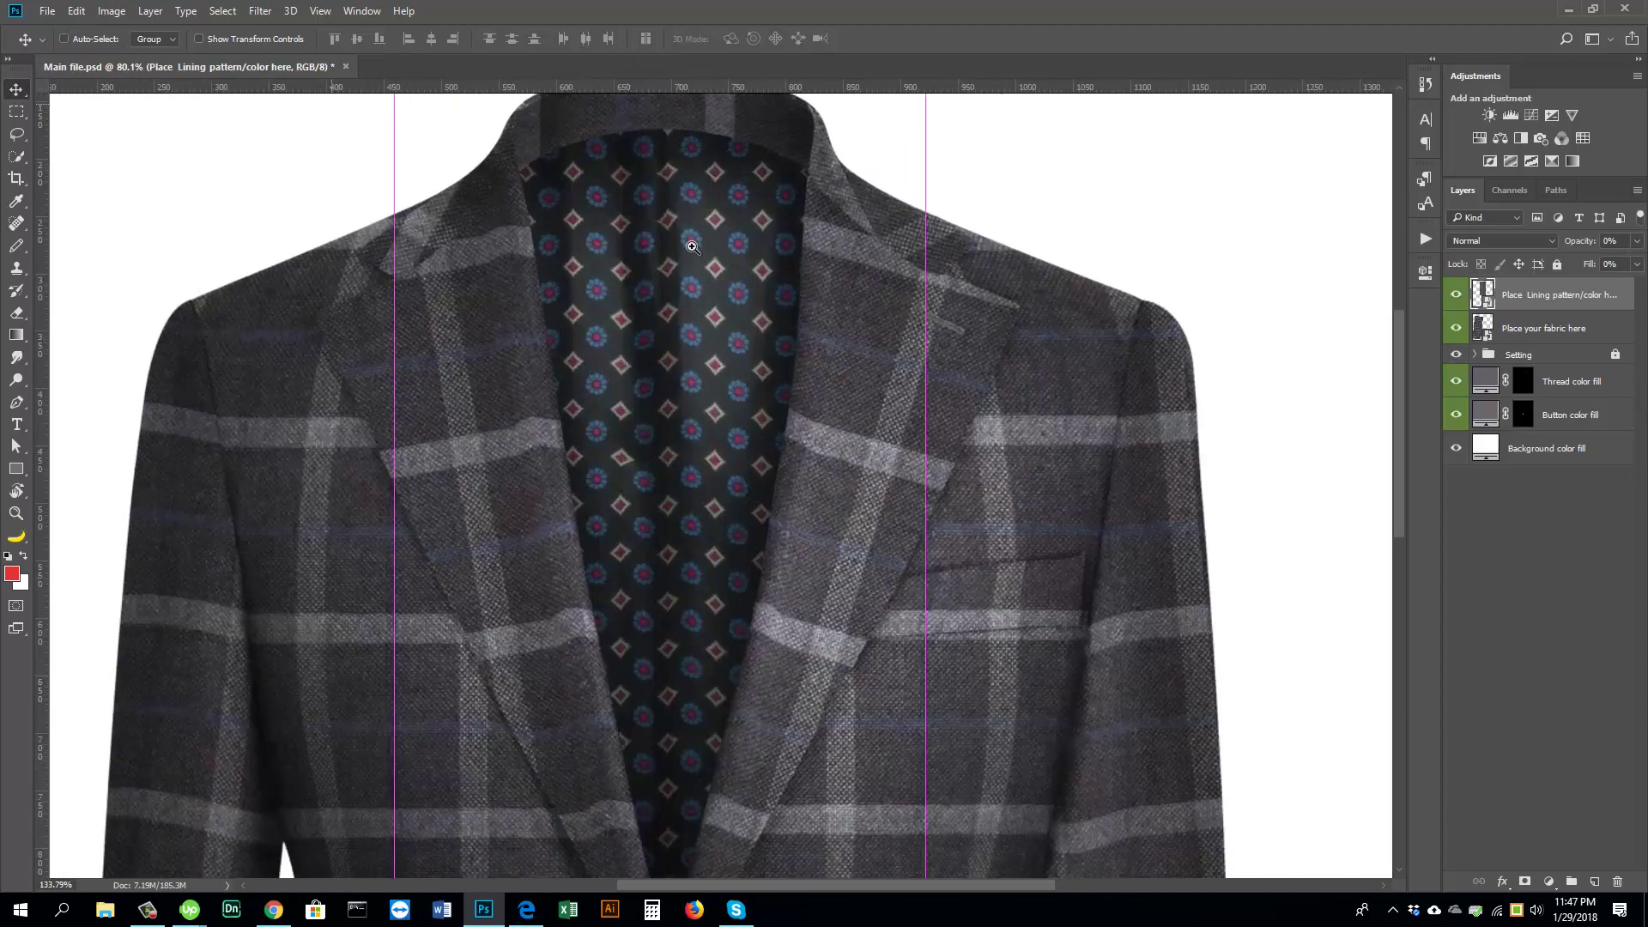
{"action": "scroll", "coordinate": [691, 247], "scroll_direction": "down", "scroll_amount": 5}
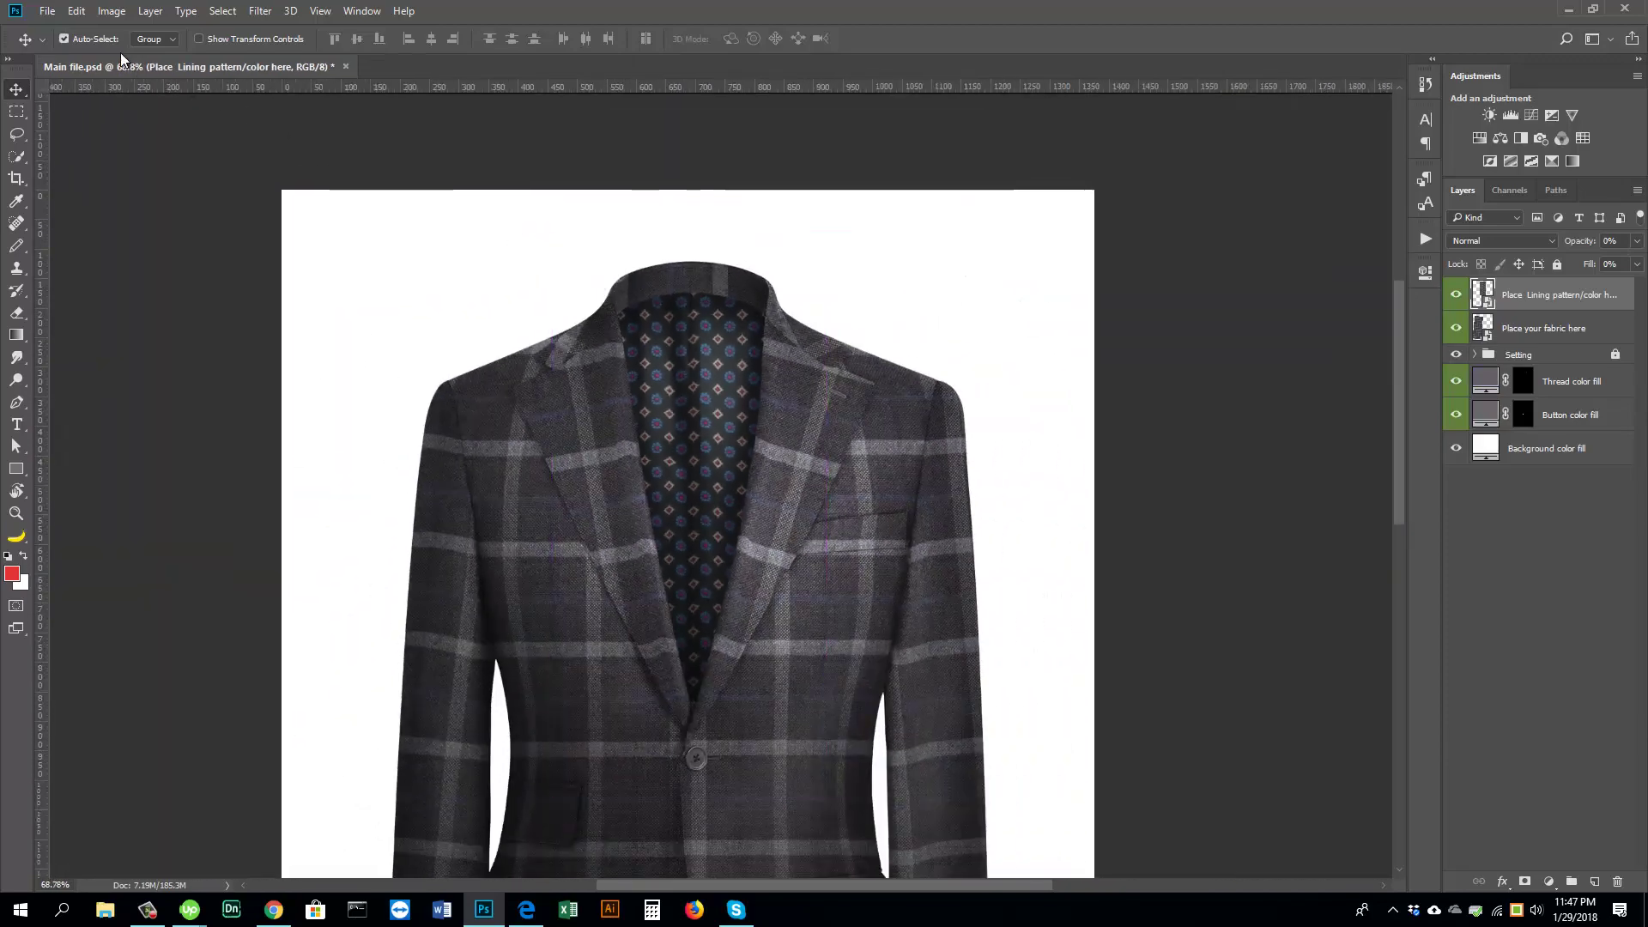
Step: Open 30.jpg from the Suit 17 Pattern folder, copy its entire image and close the file
{"action": "left_click", "coordinate": [47, 12]}
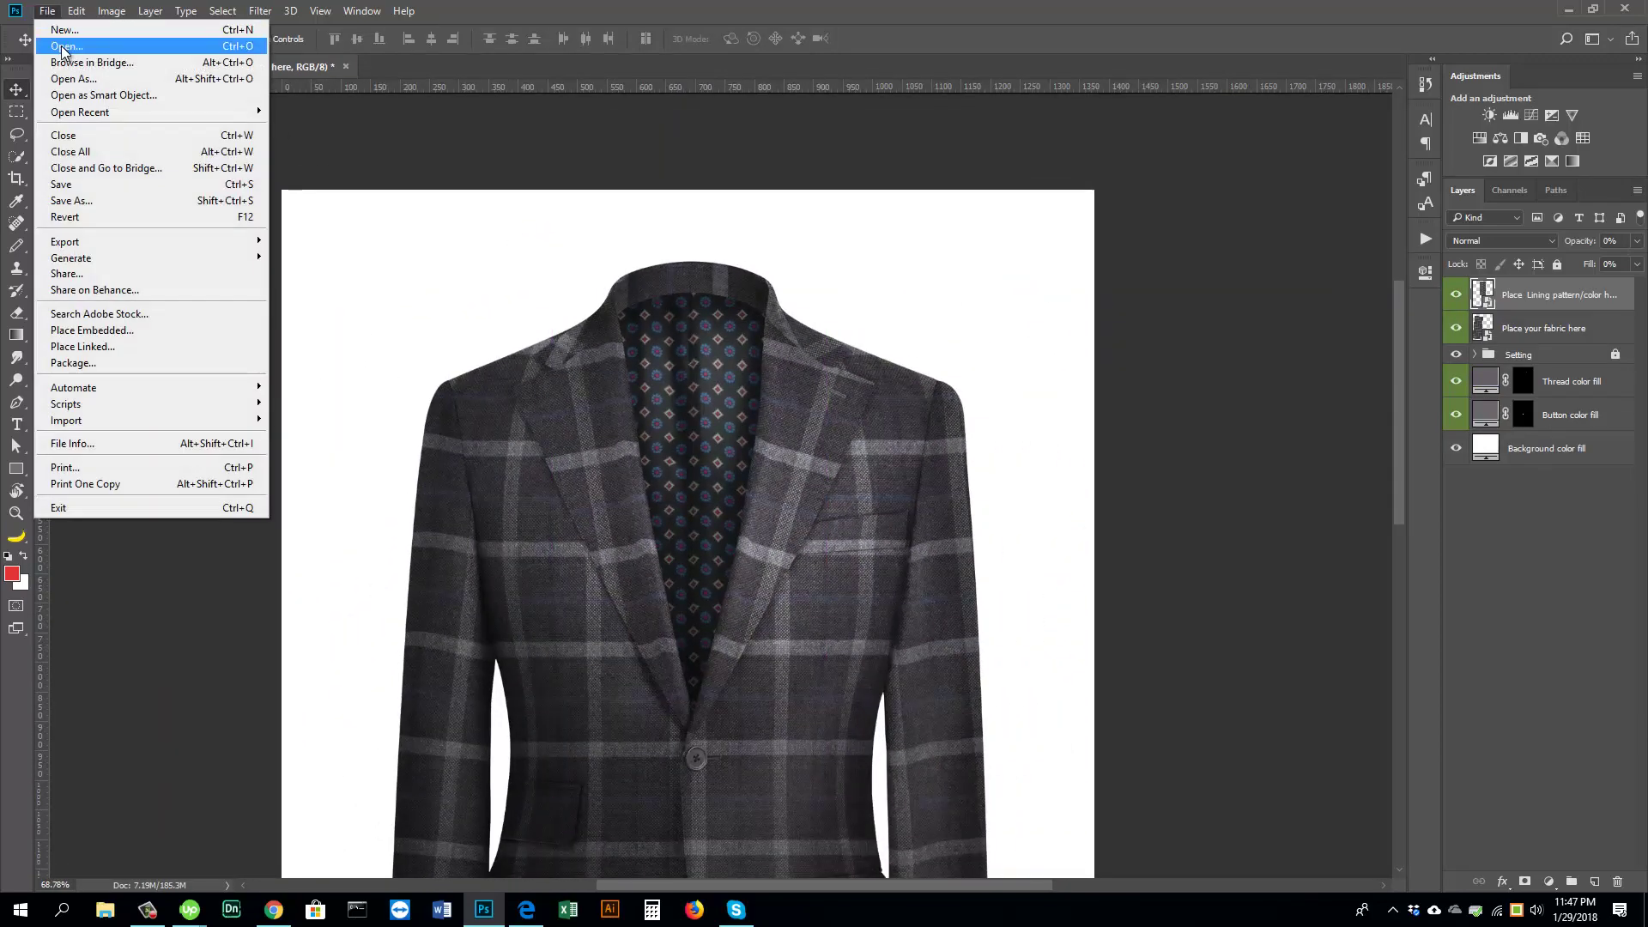
{"action": "left_click", "coordinate": [61, 47]}
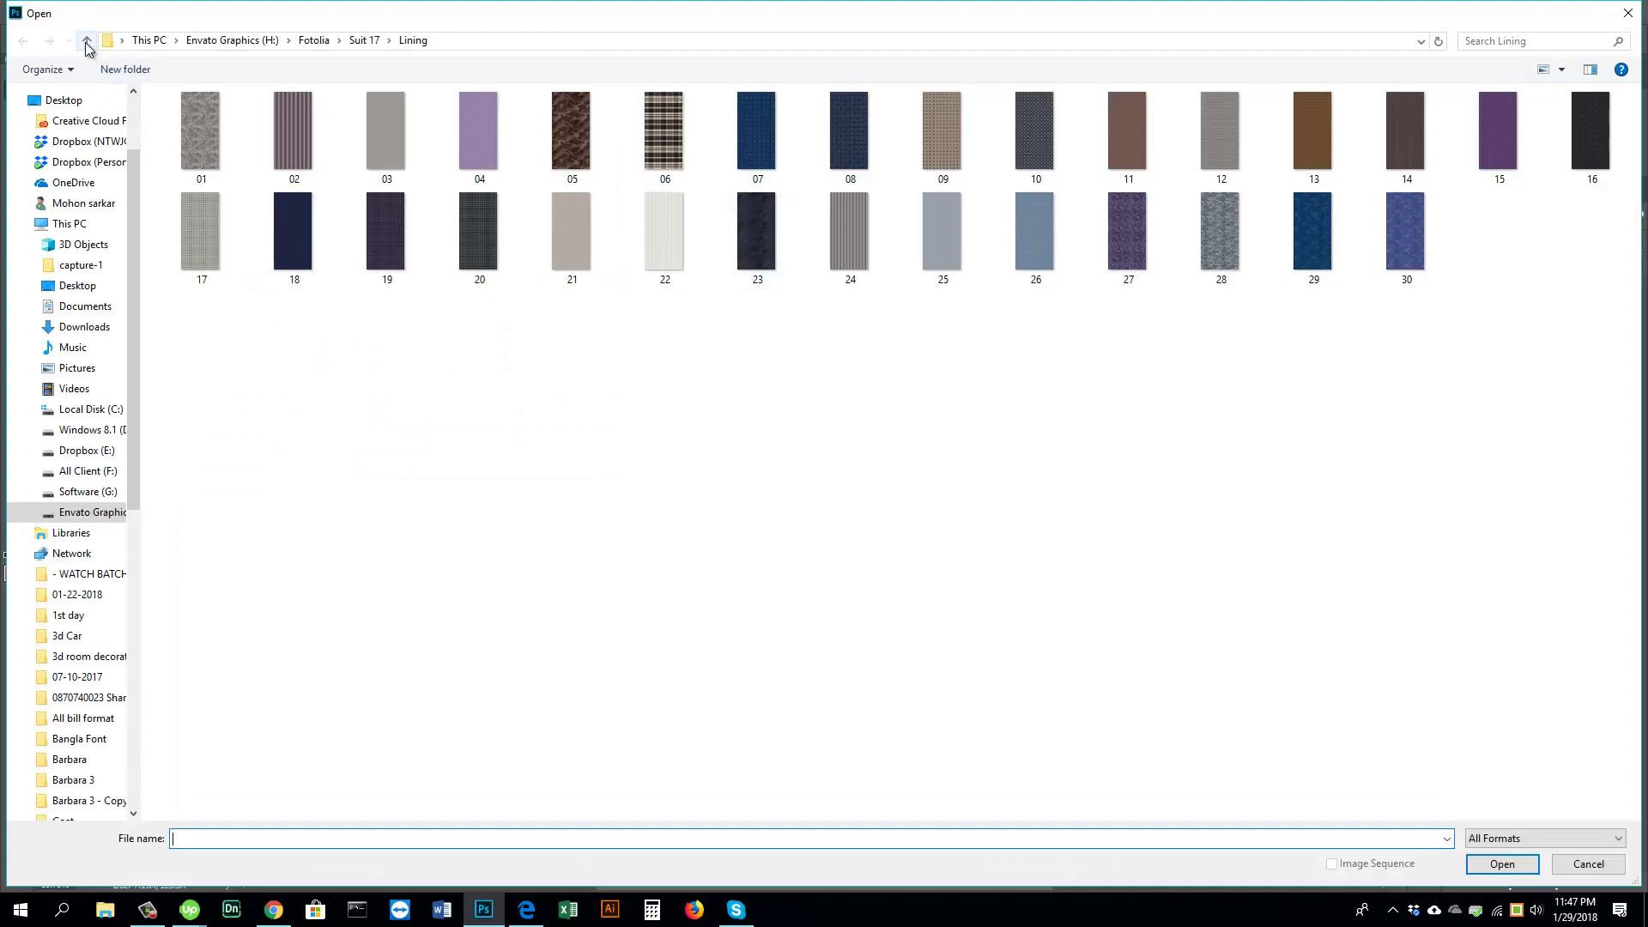
{"action": "left_click", "coordinate": [87, 43]}
{"action": "double_click", "coordinate": [391, 154]}
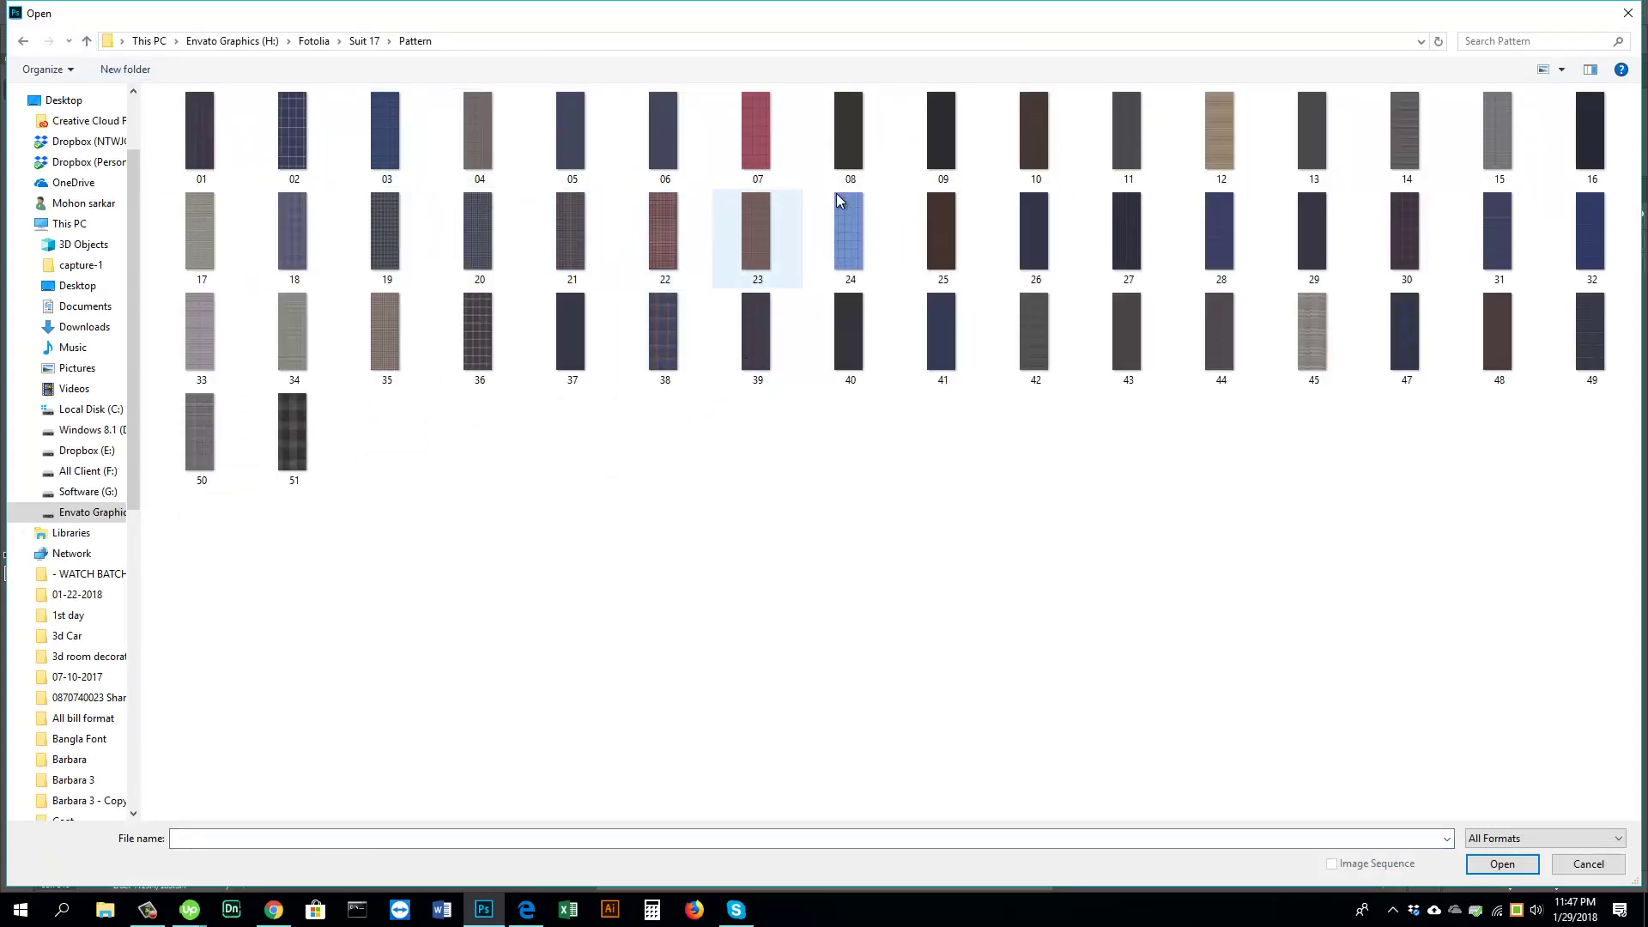
{"action": "double_click", "coordinate": [1403, 220]}
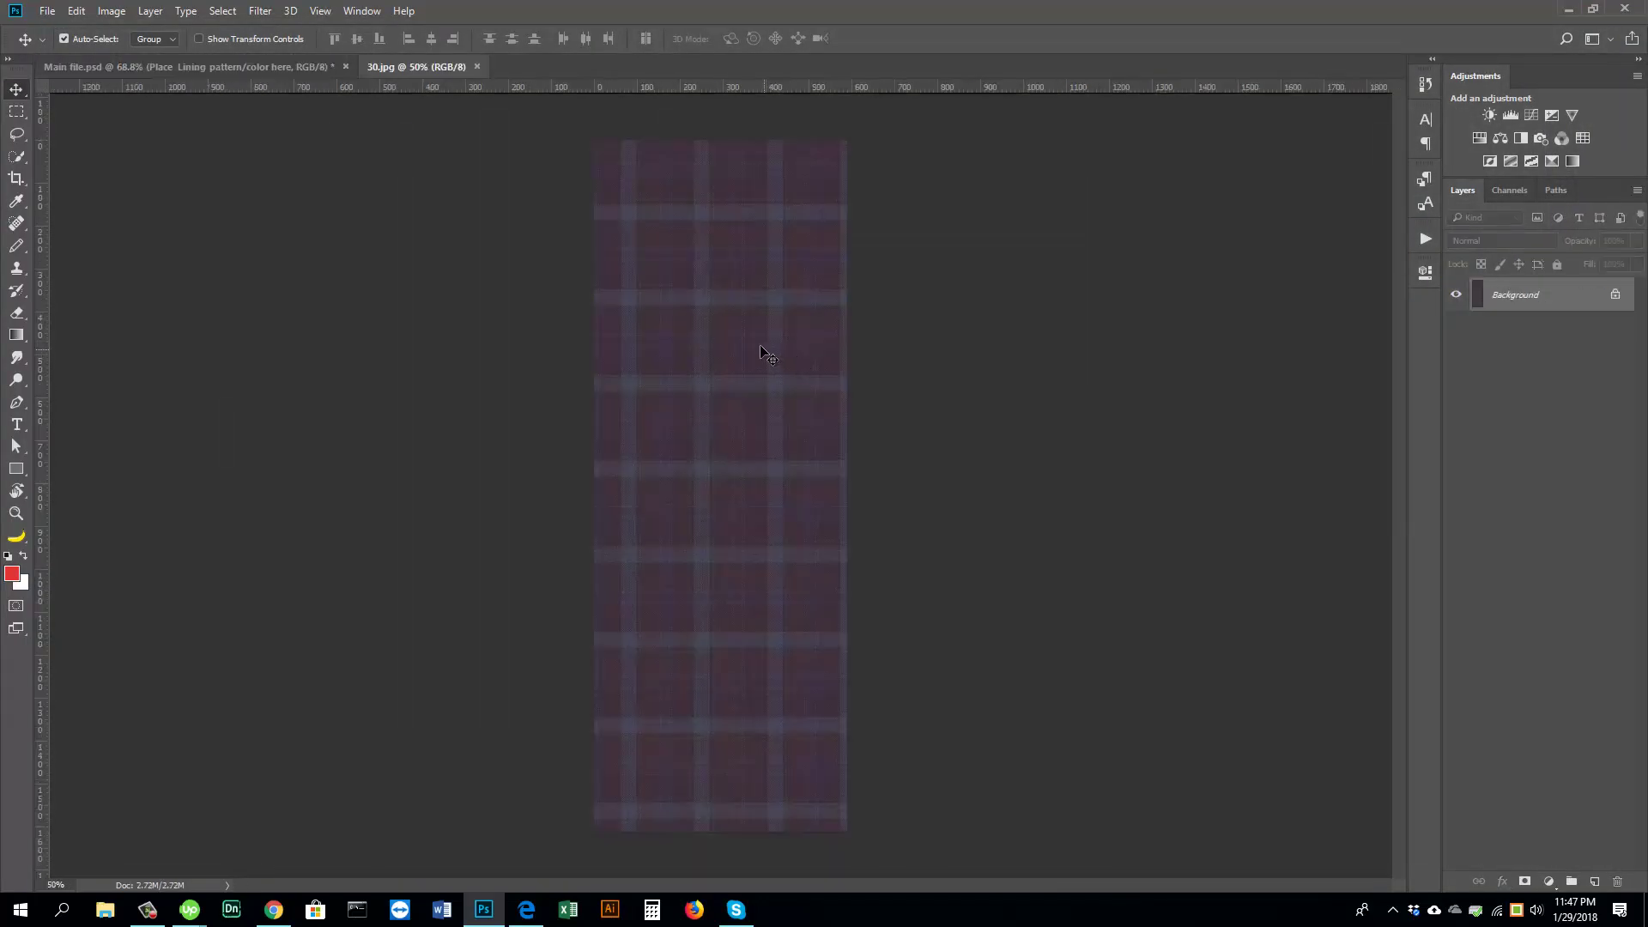
{"action": "key", "text": "ctrl+a"}
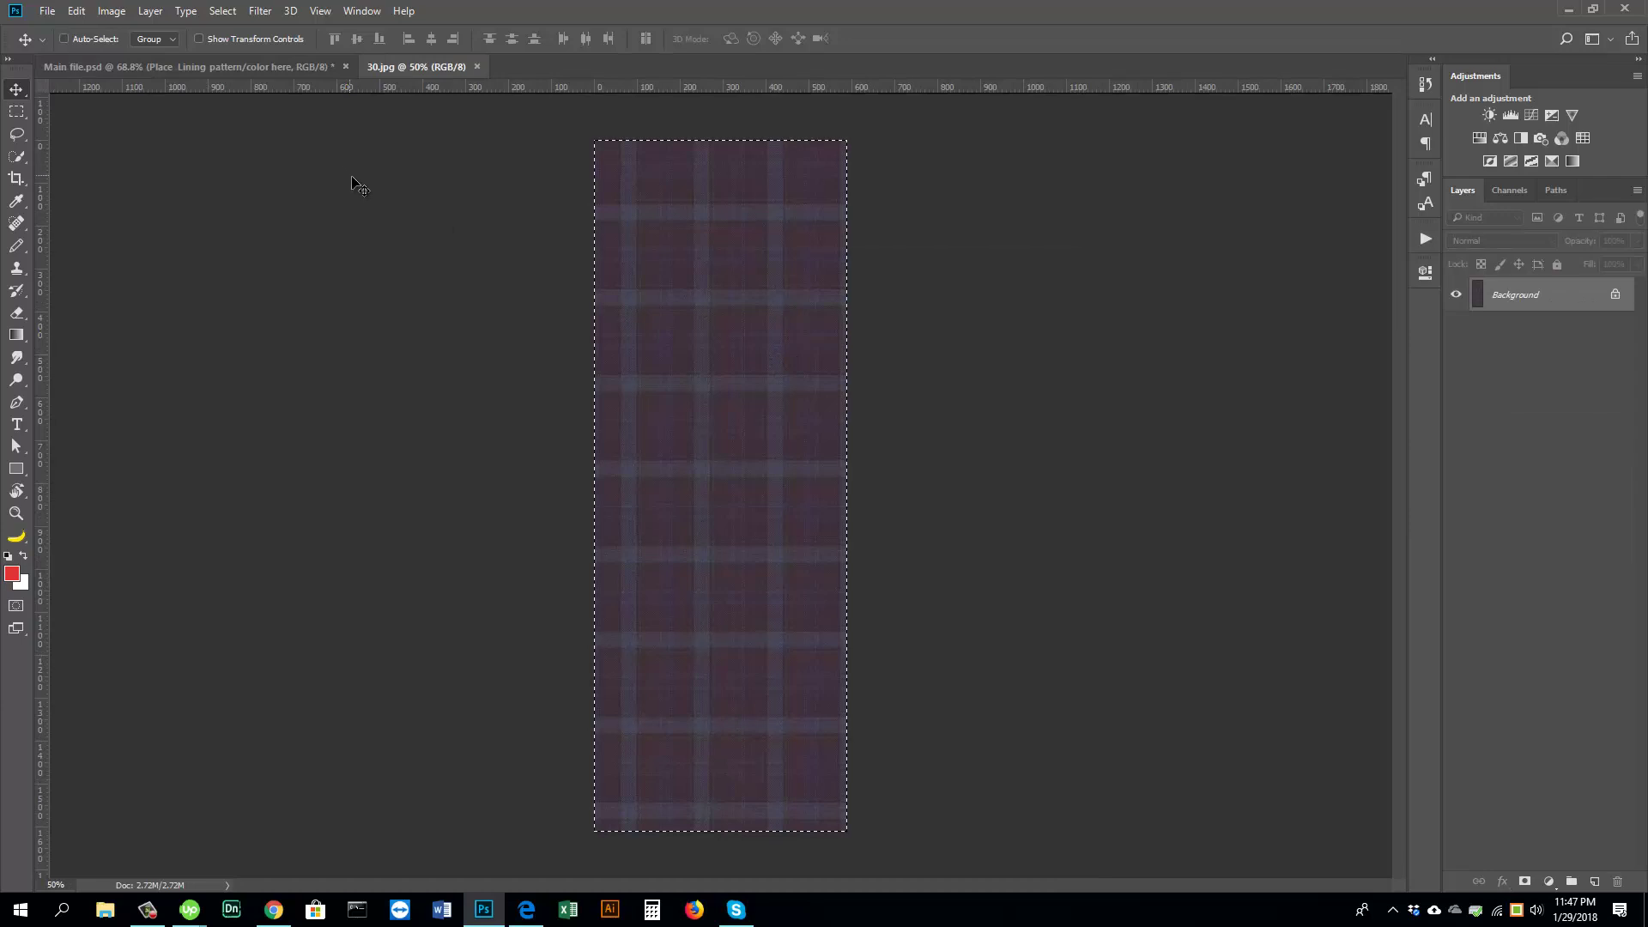
{"action": "left_click", "coordinate": [478, 67]}
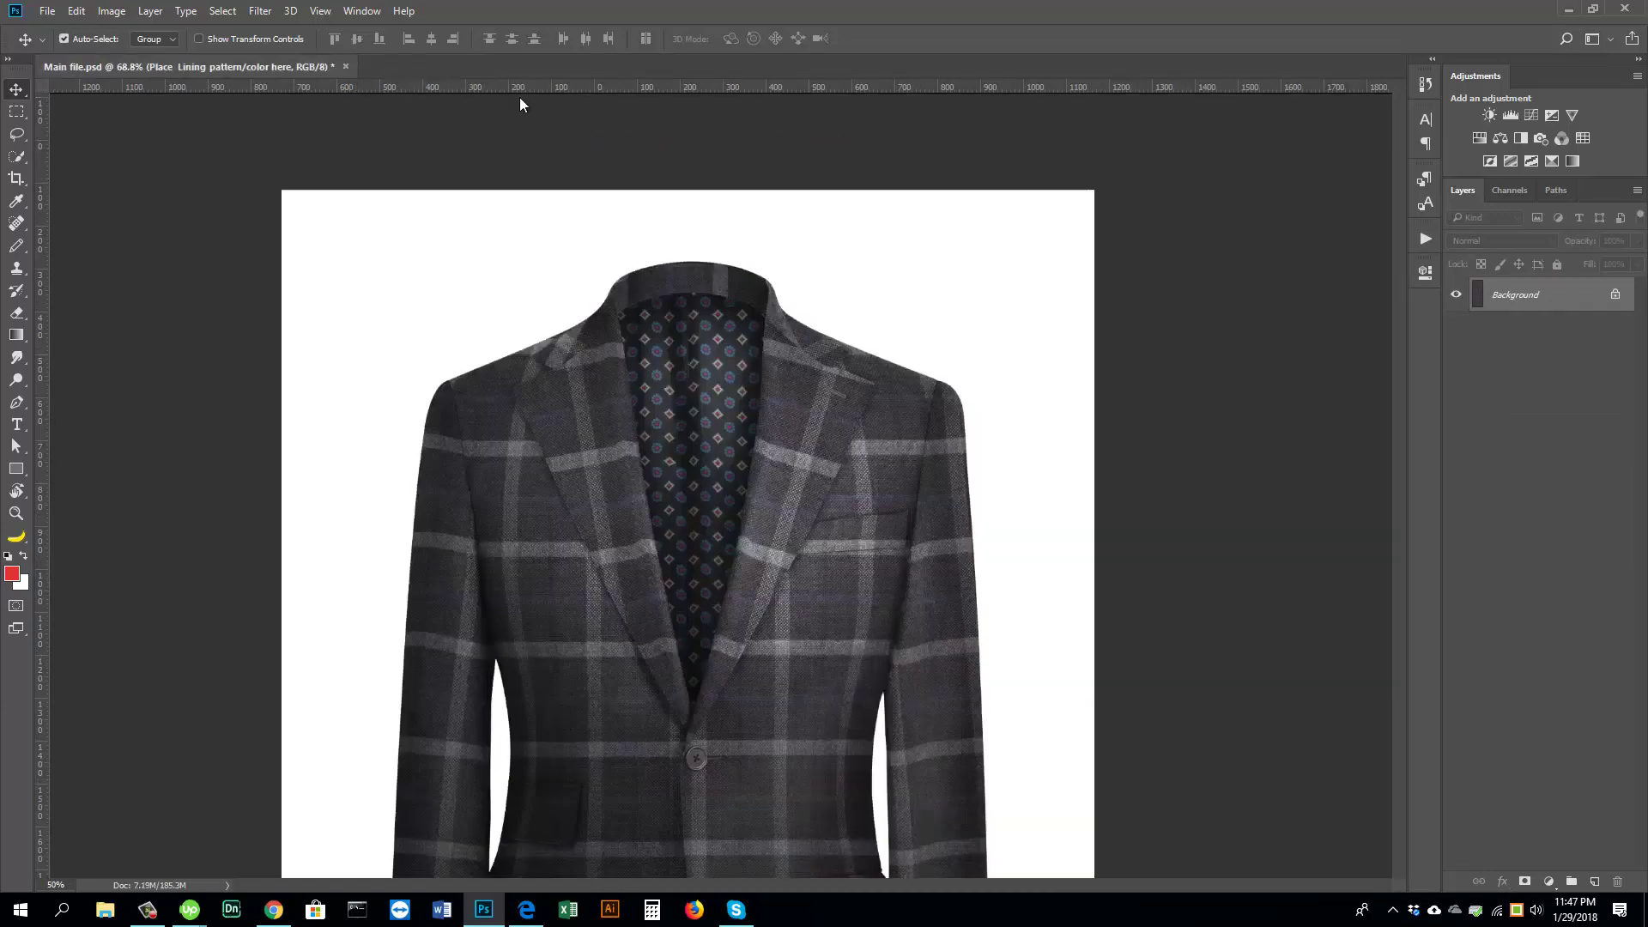
Step: Paste the copied burgundy plaid above Layer 3 in the fabric smart object, then save and close its contents
{"action": "double_click", "coordinate": [1485, 333]}
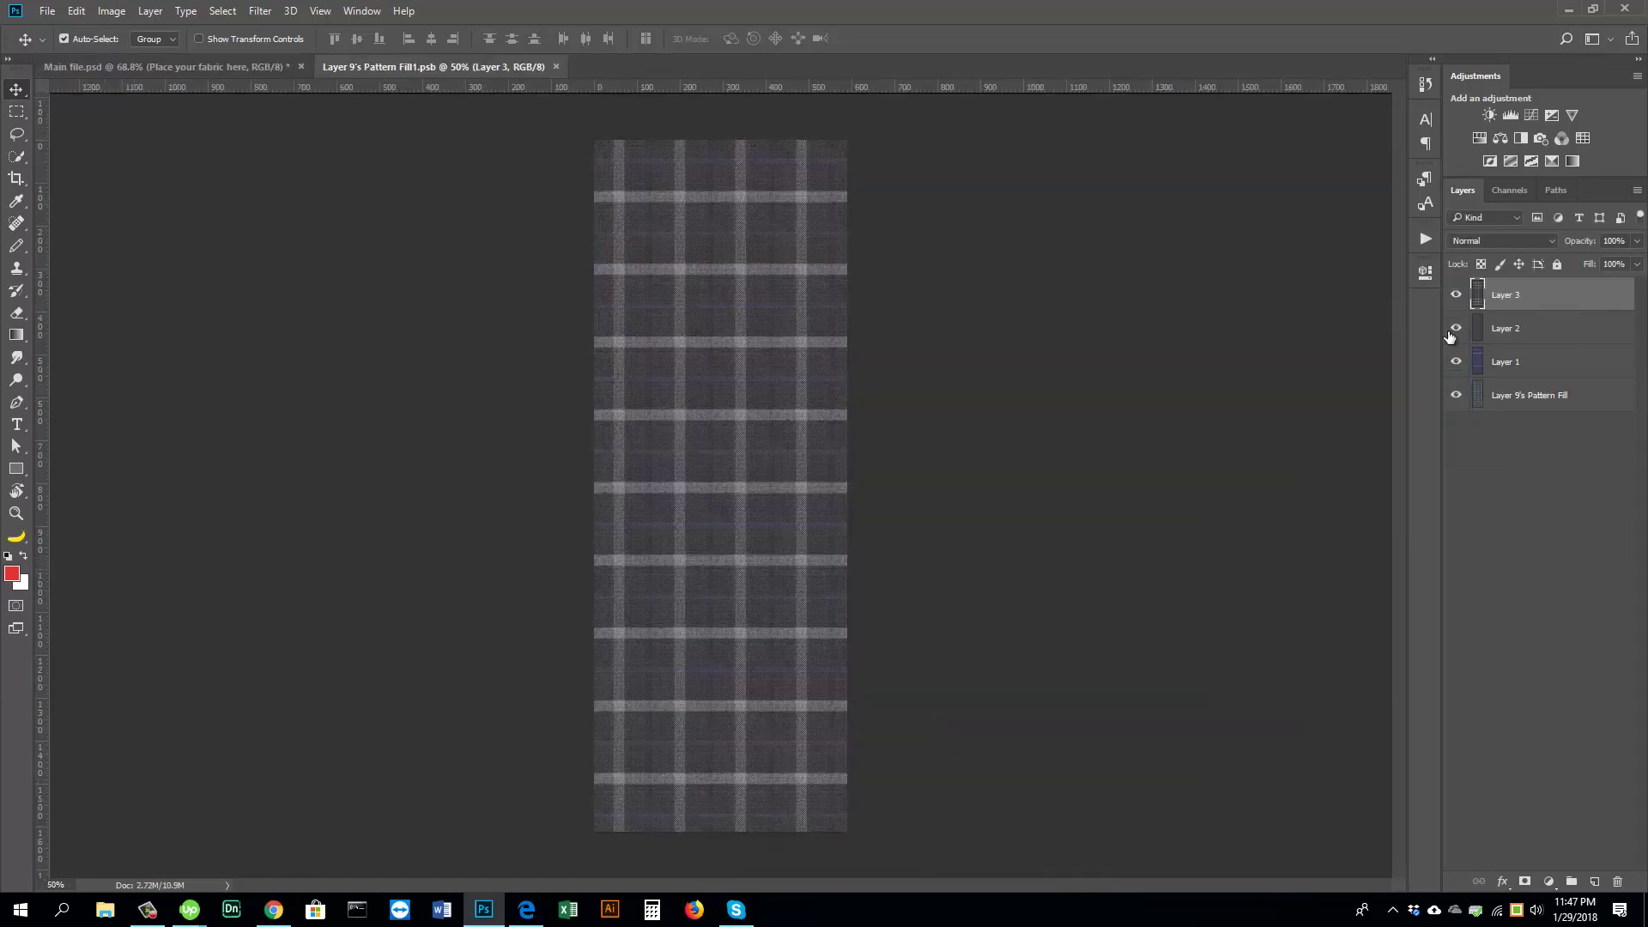
{"action": "key", "text": "ctrl+v"}
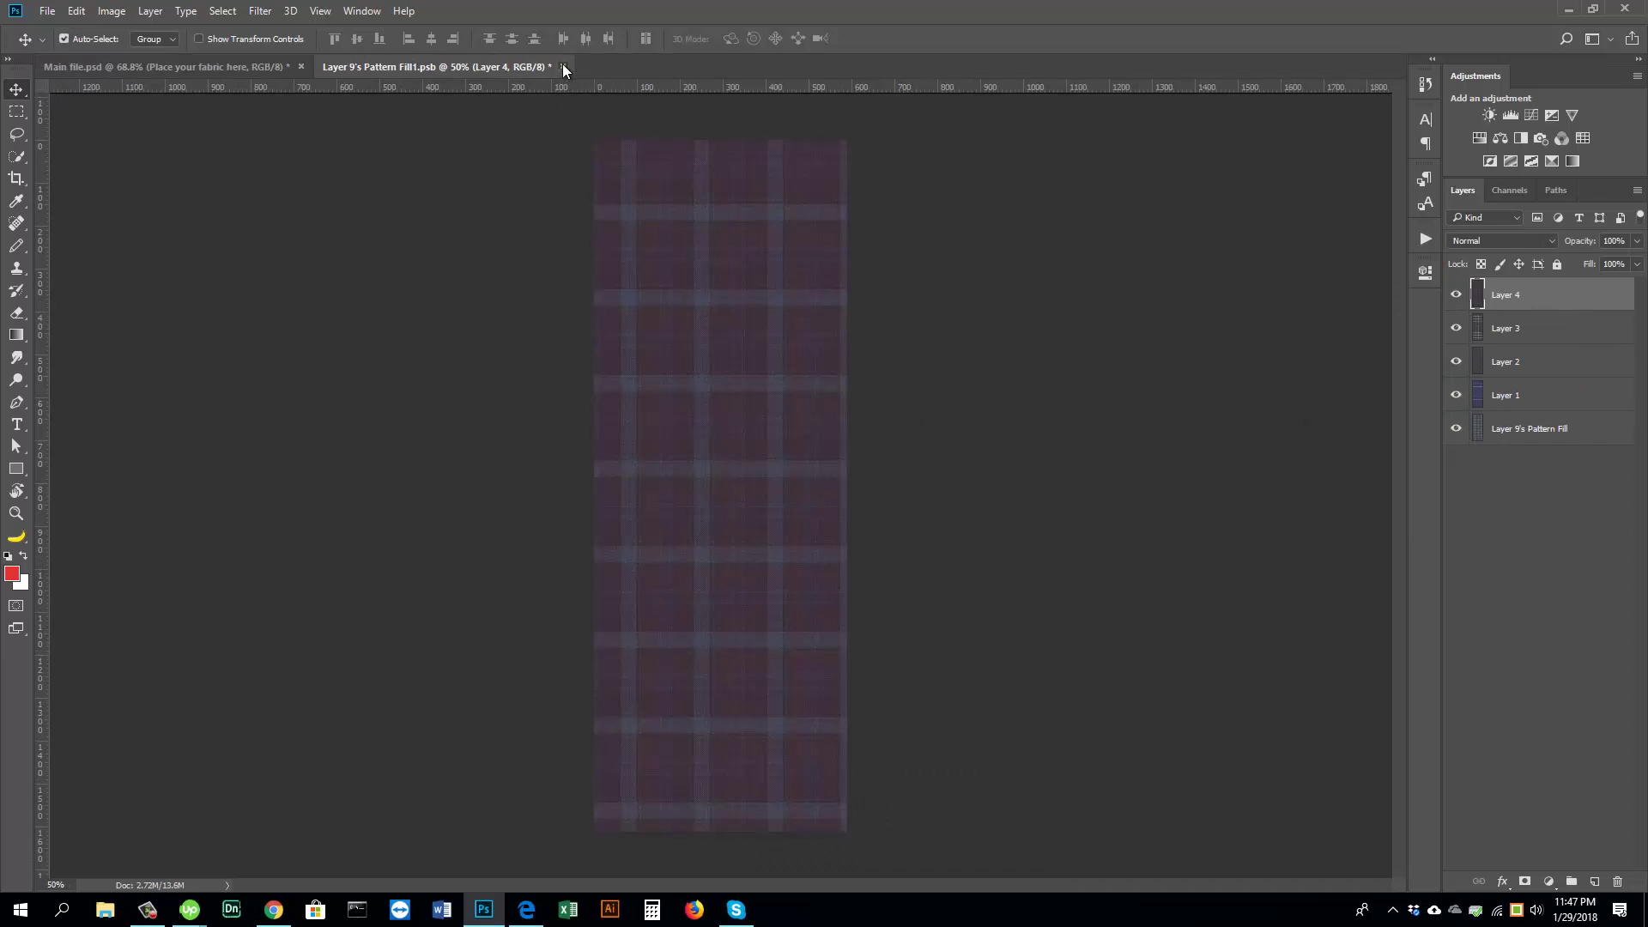
{"action": "left_click", "coordinate": [564, 67]}
{"action": "left_click", "coordinate": [757, 345]}
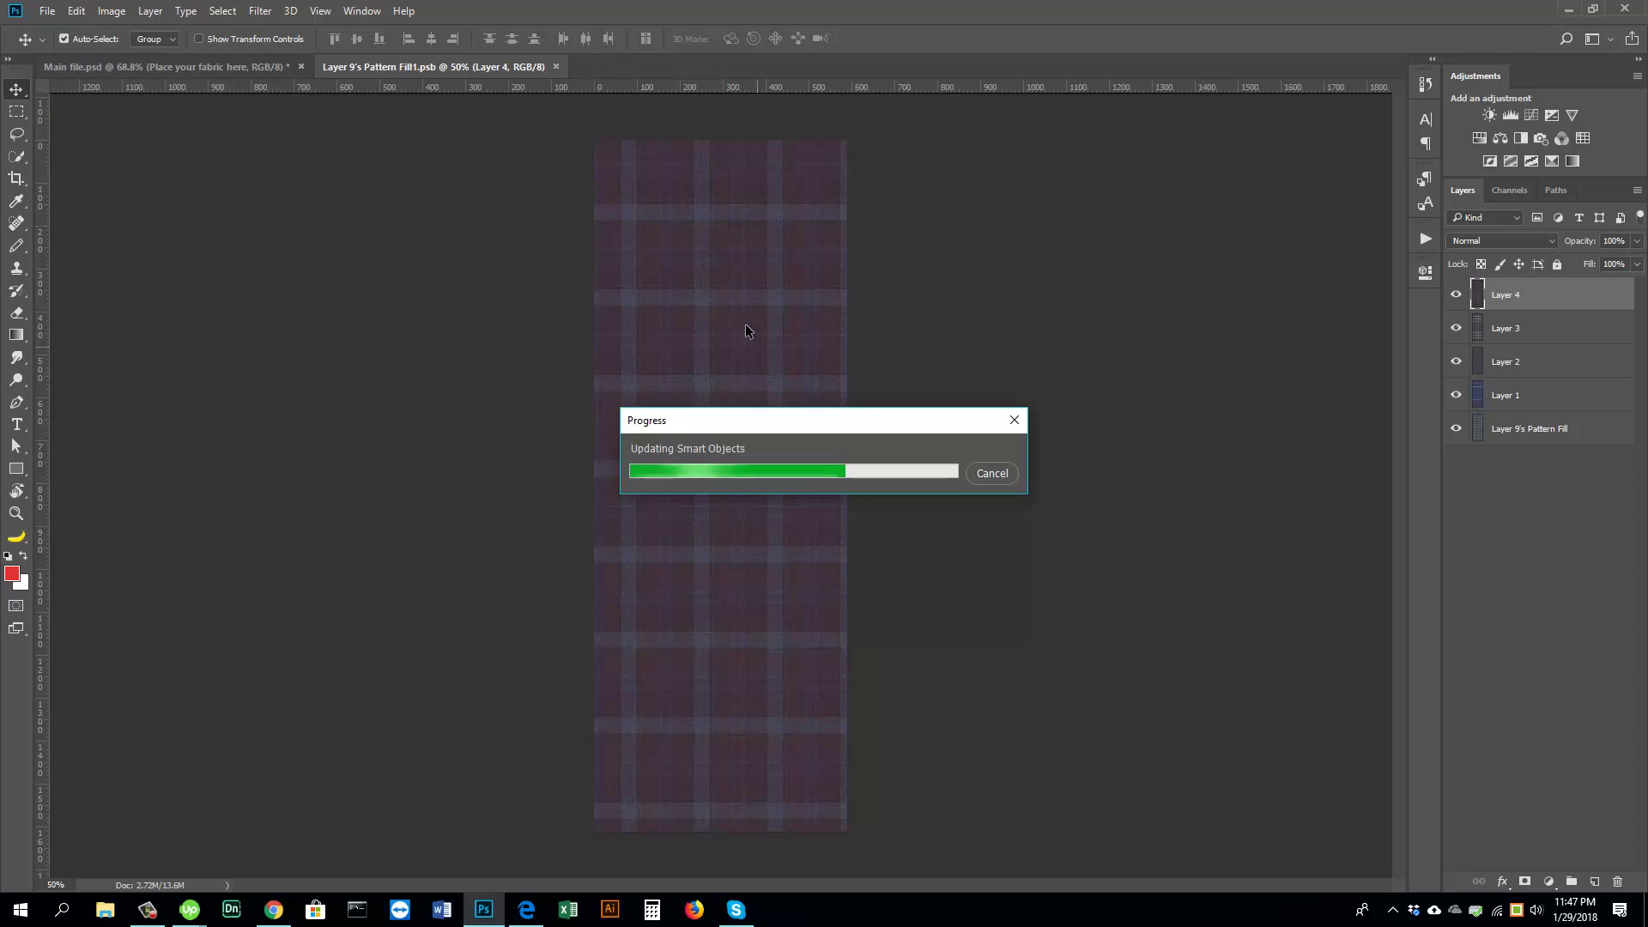
{"action": "key", "text": "ctrl+w"}
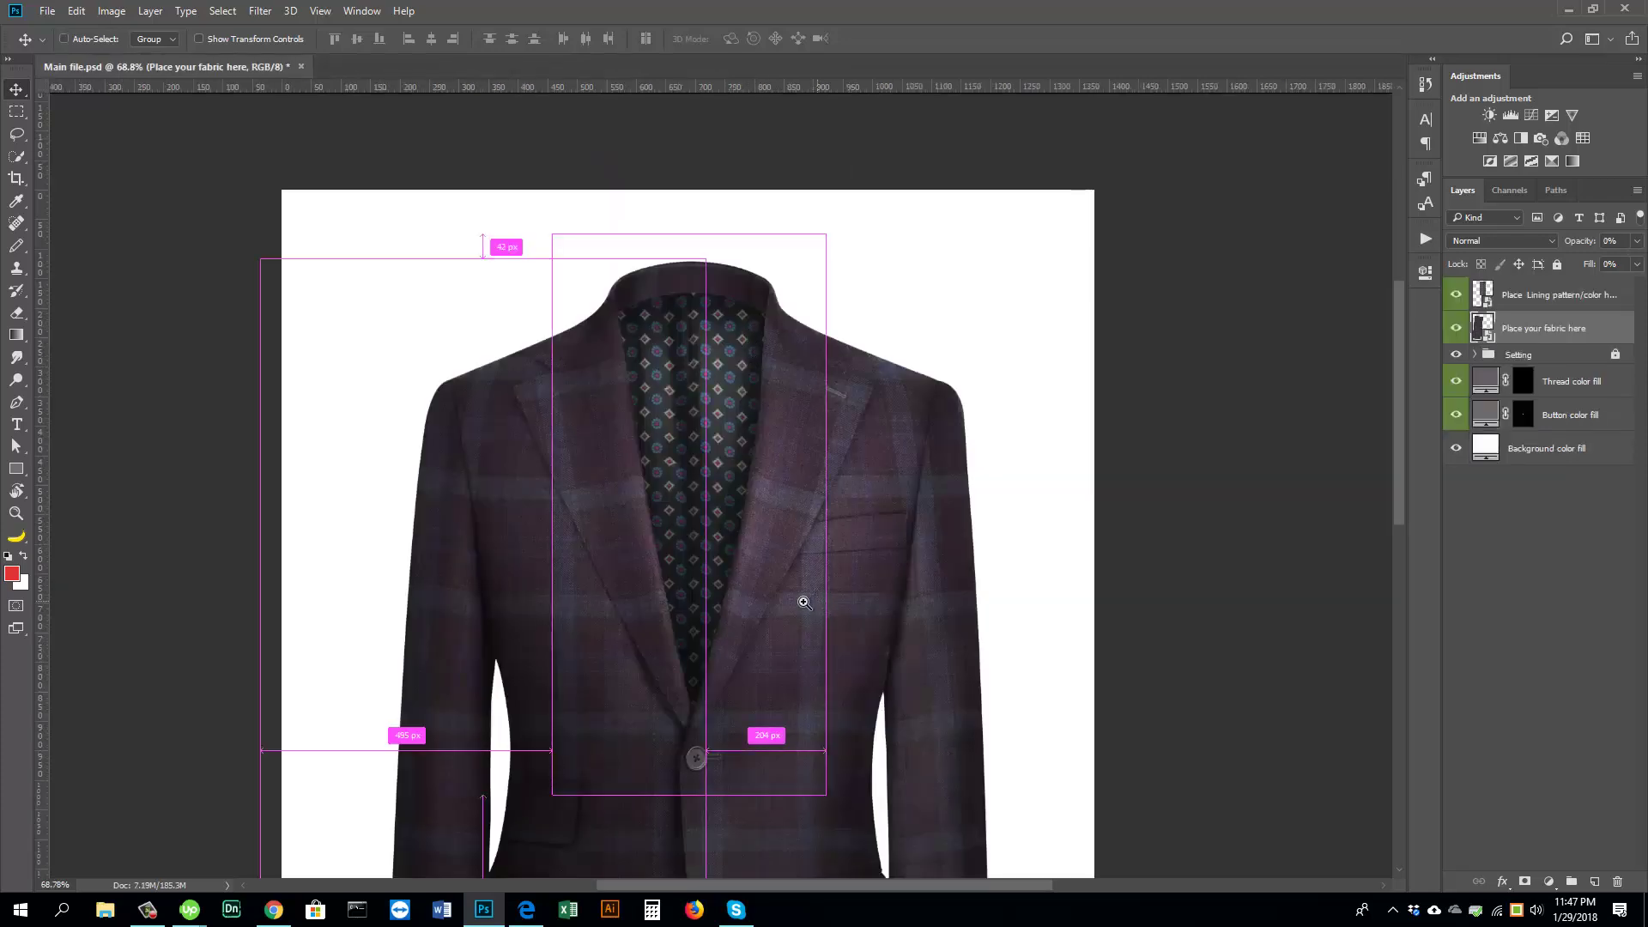
{"action": "key", "text": "ctrl+0"}
{"action": "mouse_move", "coordinate": [775, 467]}
{"action": "left_mouse_down"}
{"action": "mouse_move", "coordinate": [832, 451]}
{"action": "mouse_move", "coordinate": [748, 462]}
{"action": "left_mouse_up"}
Step: Open the light blue check 24.jpg from the Pattern folder, copy its entire image and close the file
{"action": "left_click", "coordinate": [48, 10]}
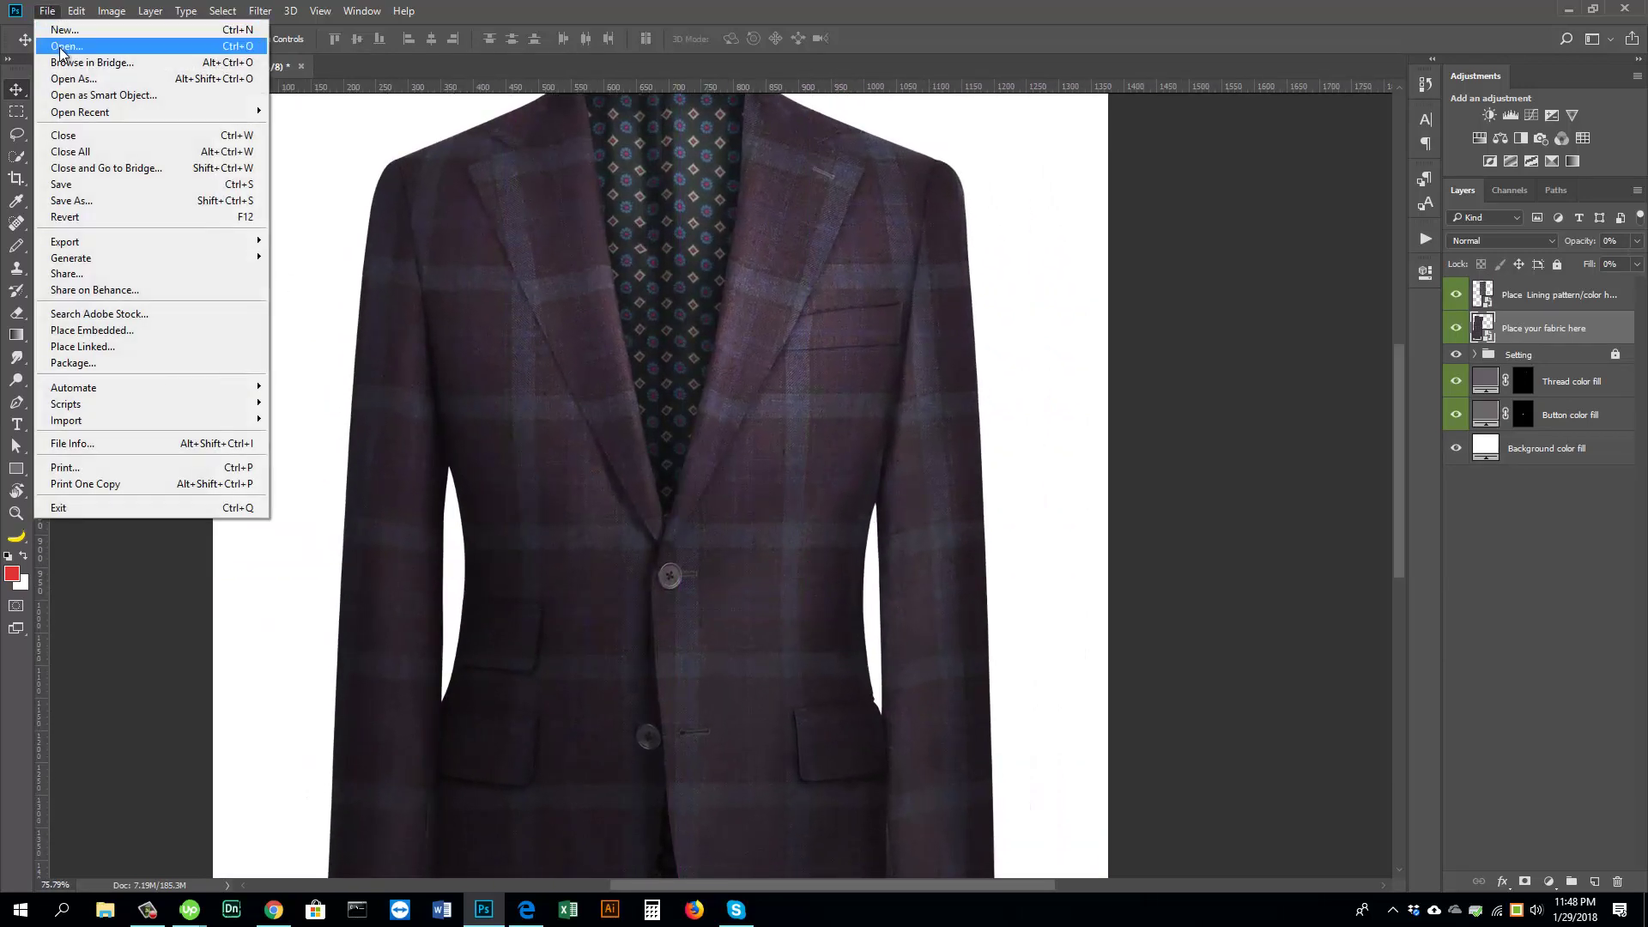
{"action": "left_click", "coordinate": [62, 42]}
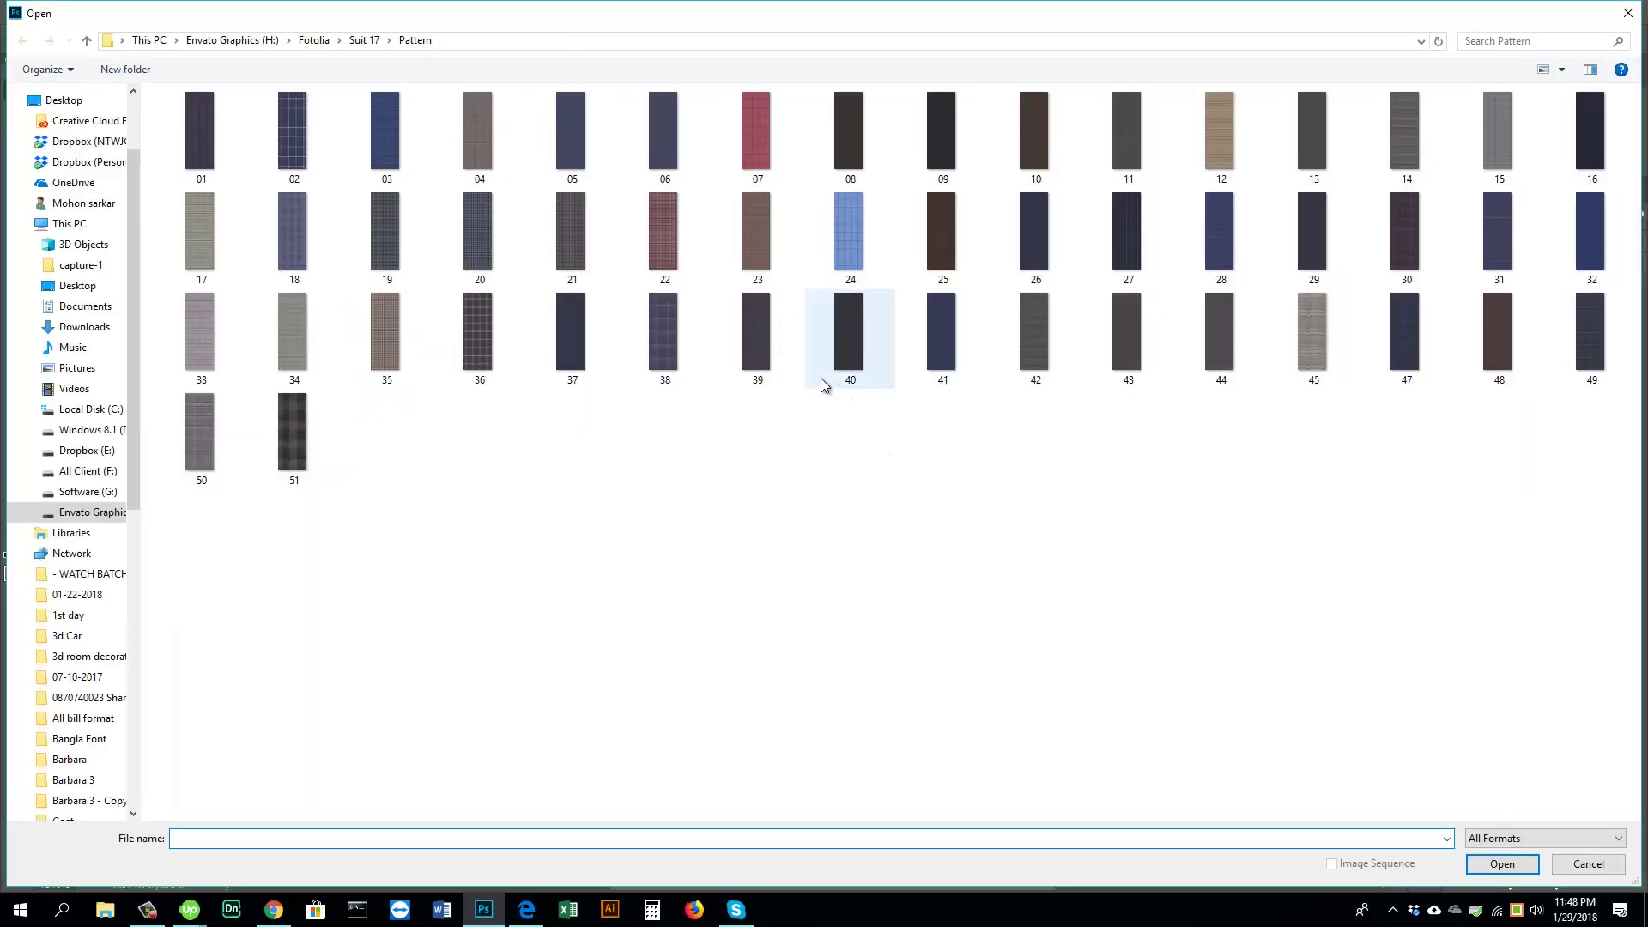
{"action": "double_click", "coordinate": [843, 241]}
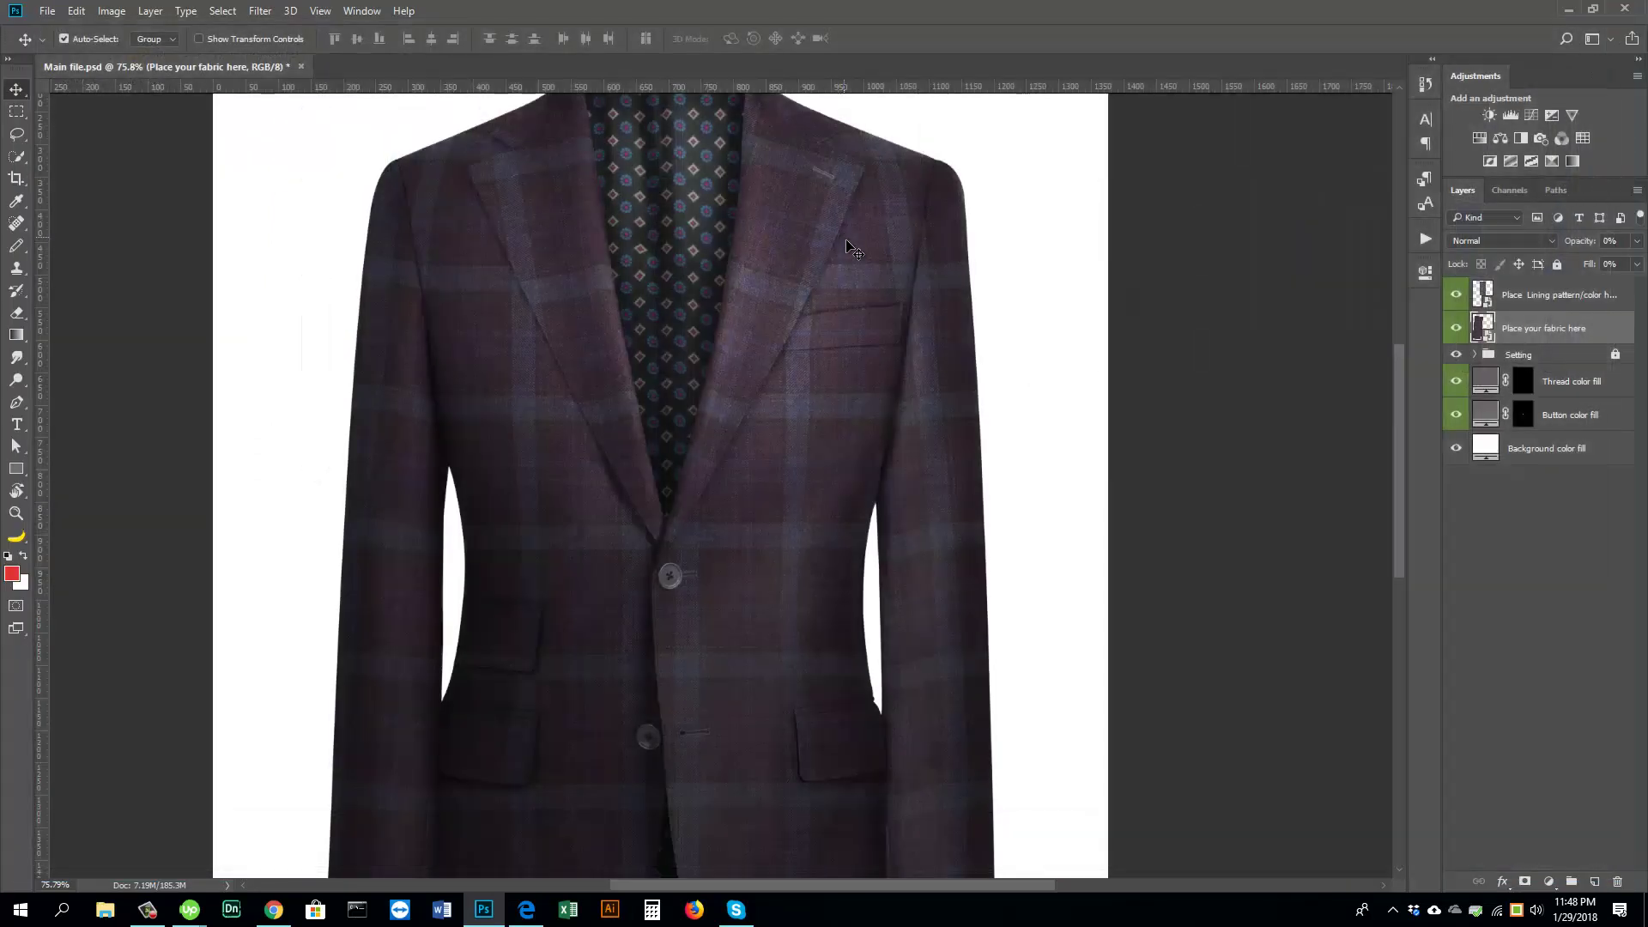
{"action": "key", "text": "ctrl+a"}
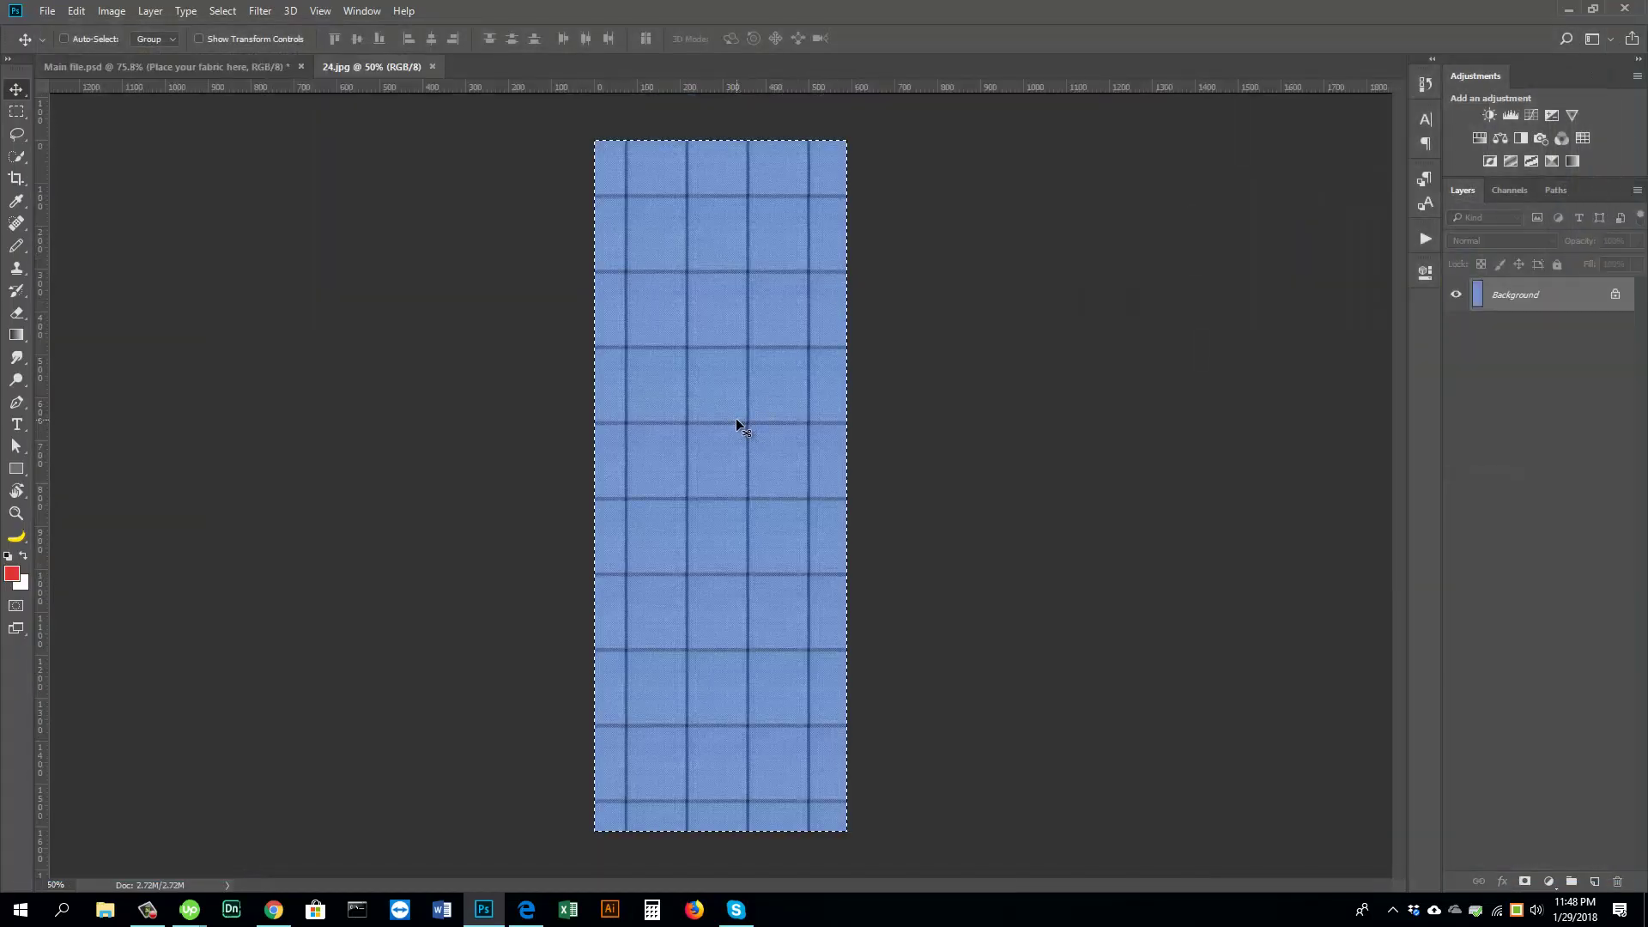
{"action": "left_click", "coordinate": [432, 67]}
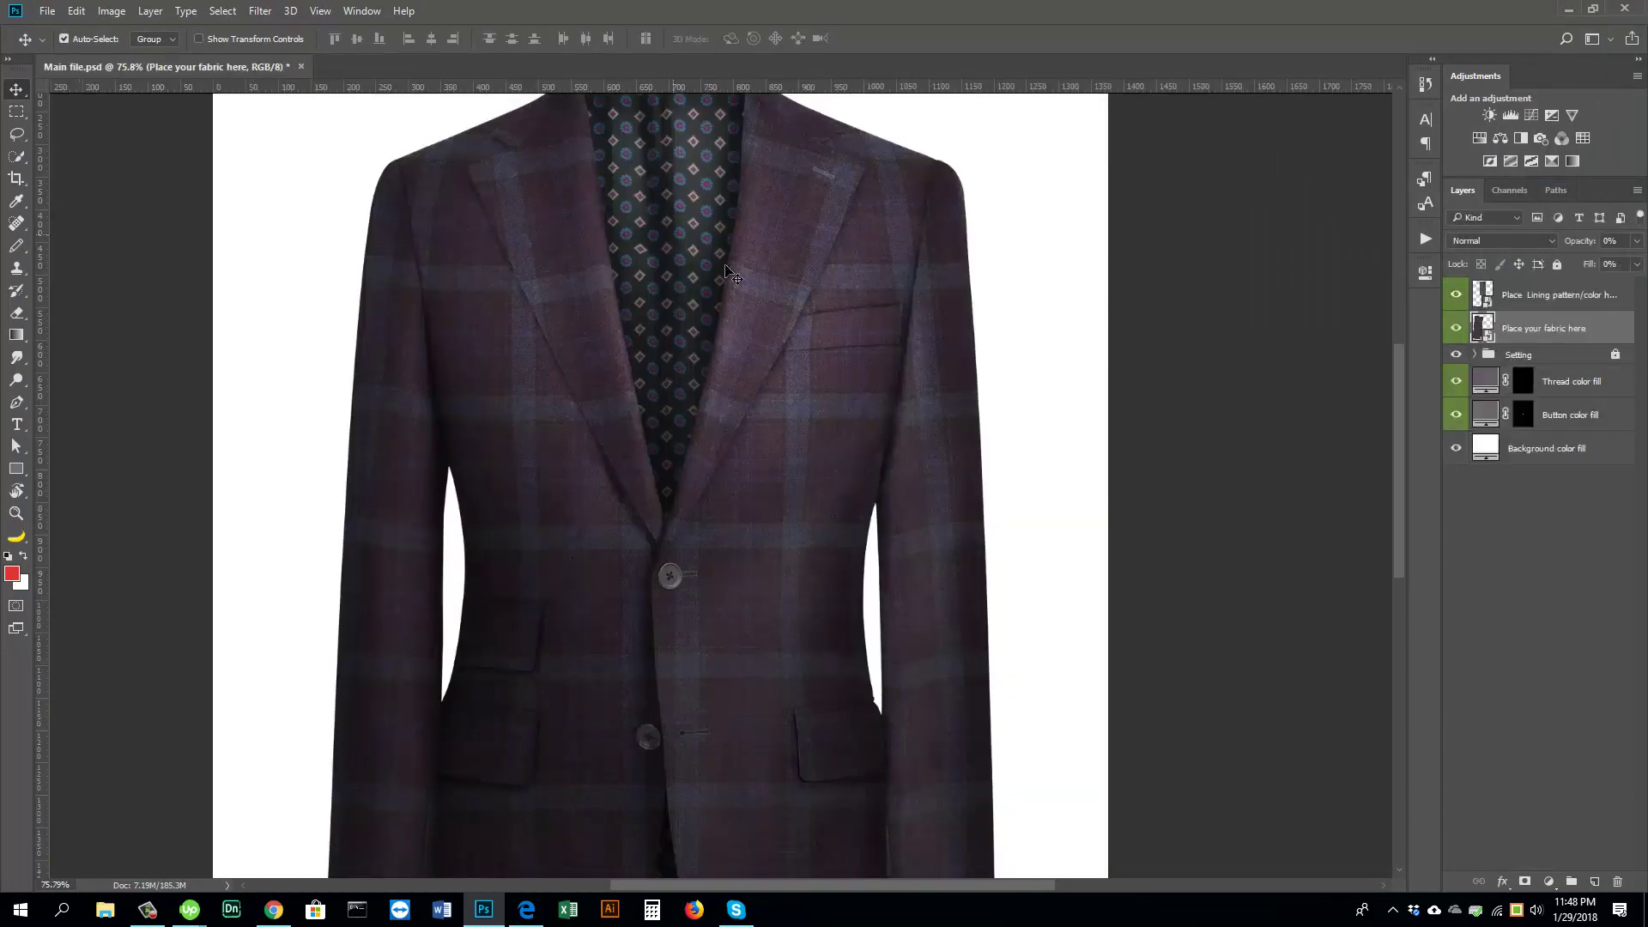
Step: Paste the copied blue check above Layer 4 in the fabric smart object, then save and close its contents
{"action": "double_click", "coordinate": [1490, 338]}
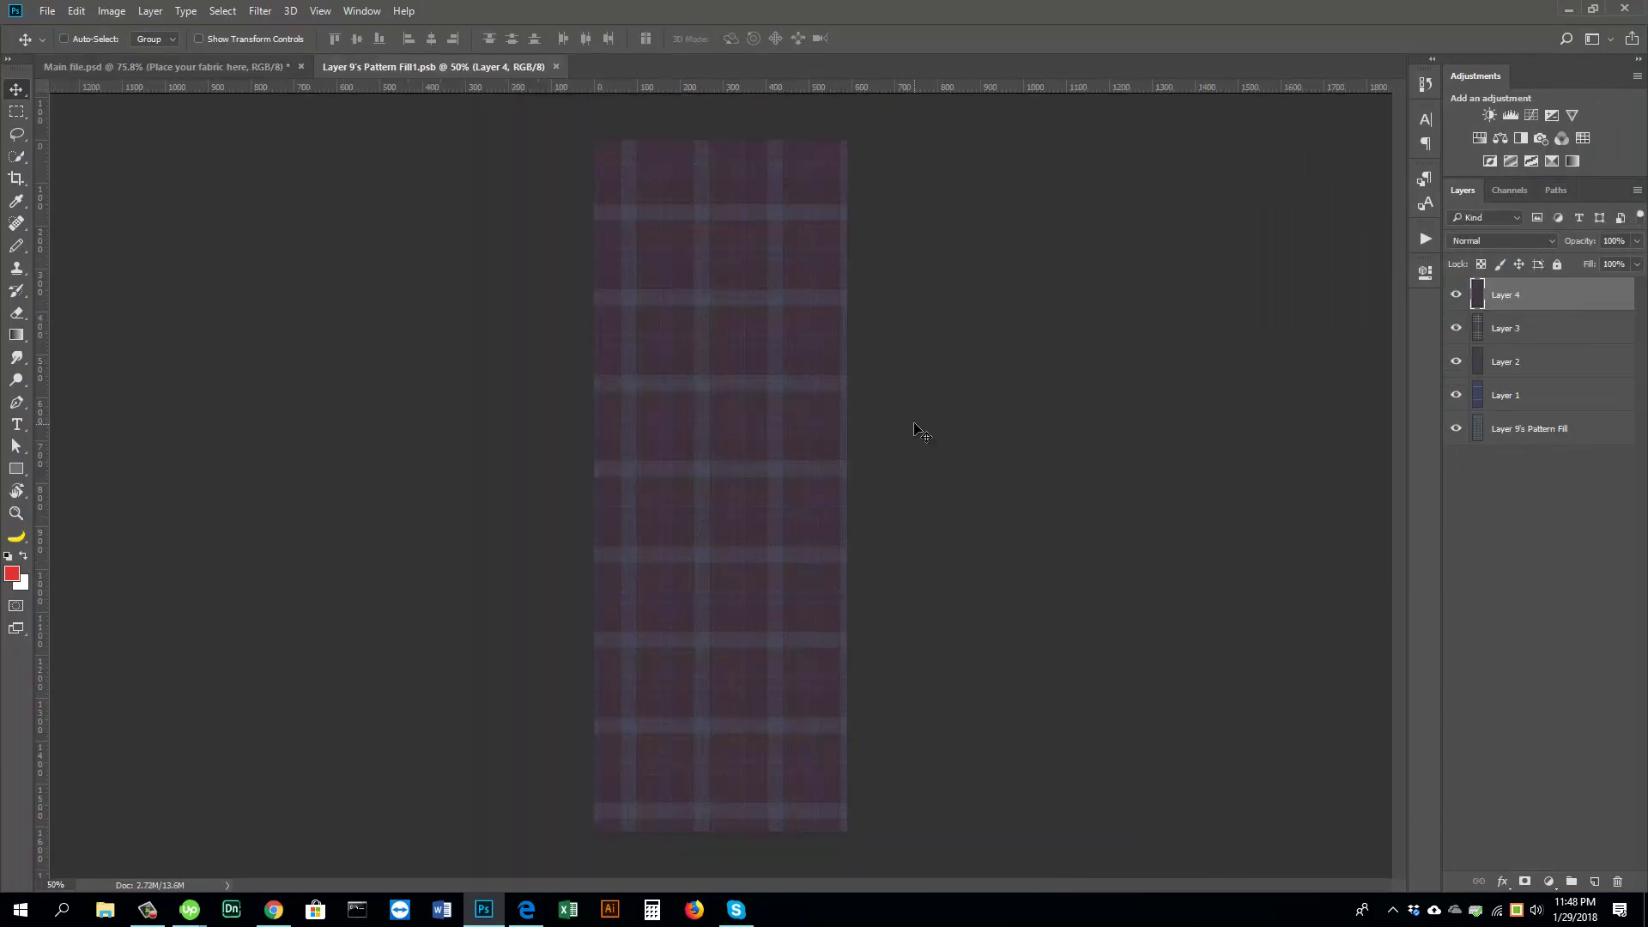
{"action": "key", "text": "ctrl+v"}
{"action": "left_click", "coordinate": [563, 67]}
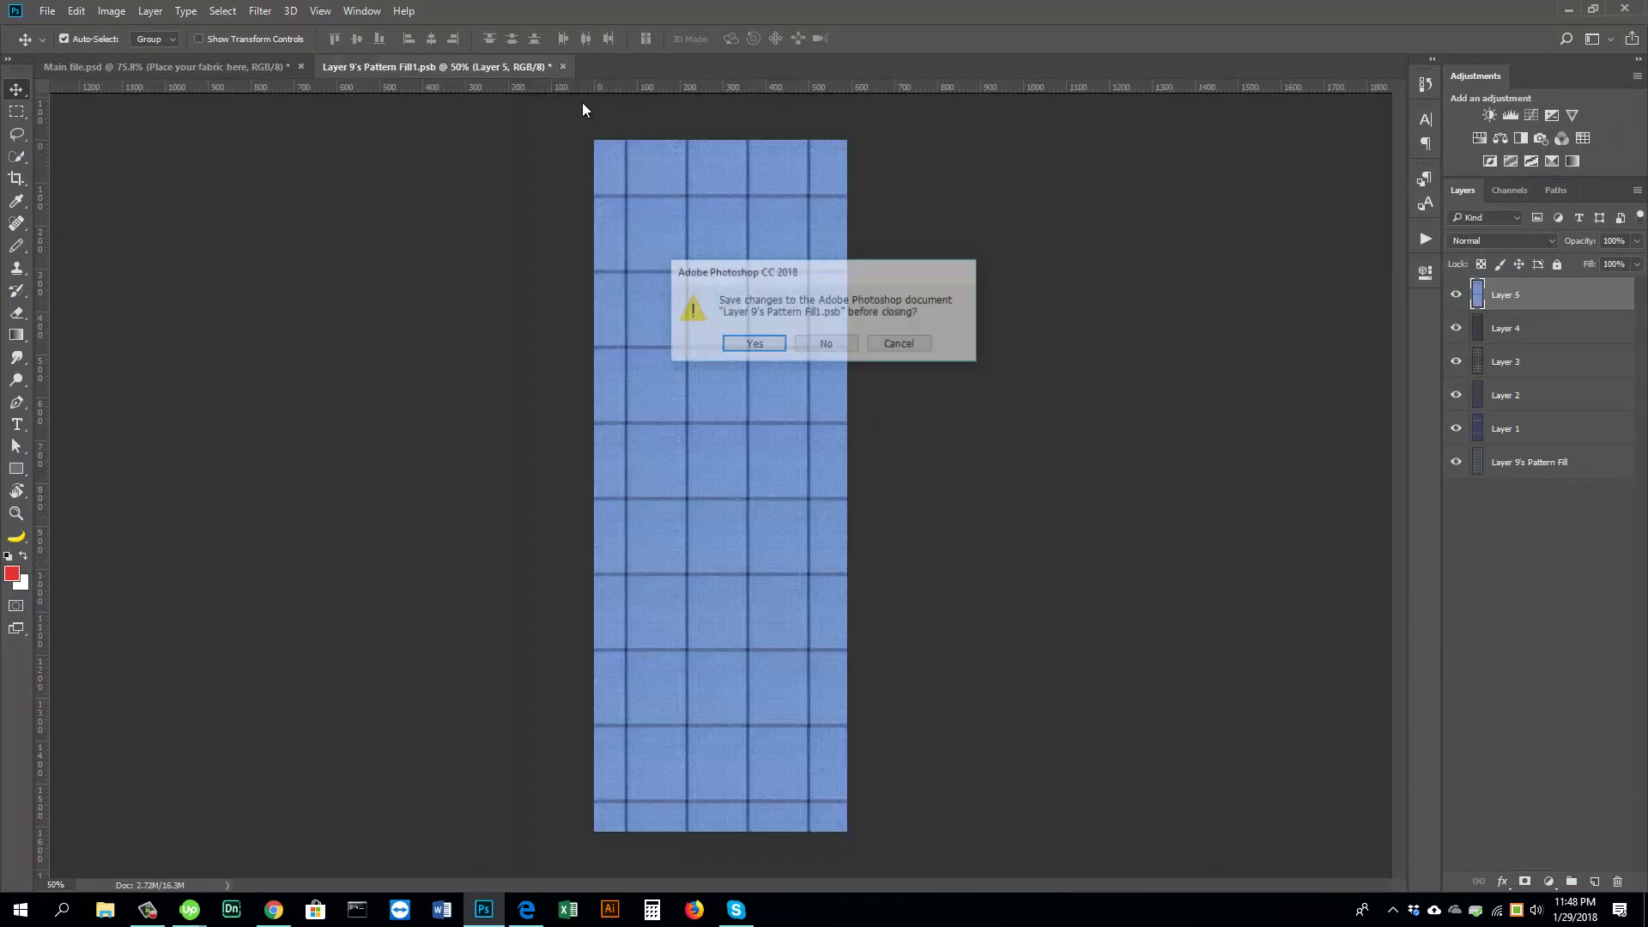
{"action": "left_click", "coordinate": [748, 345]}
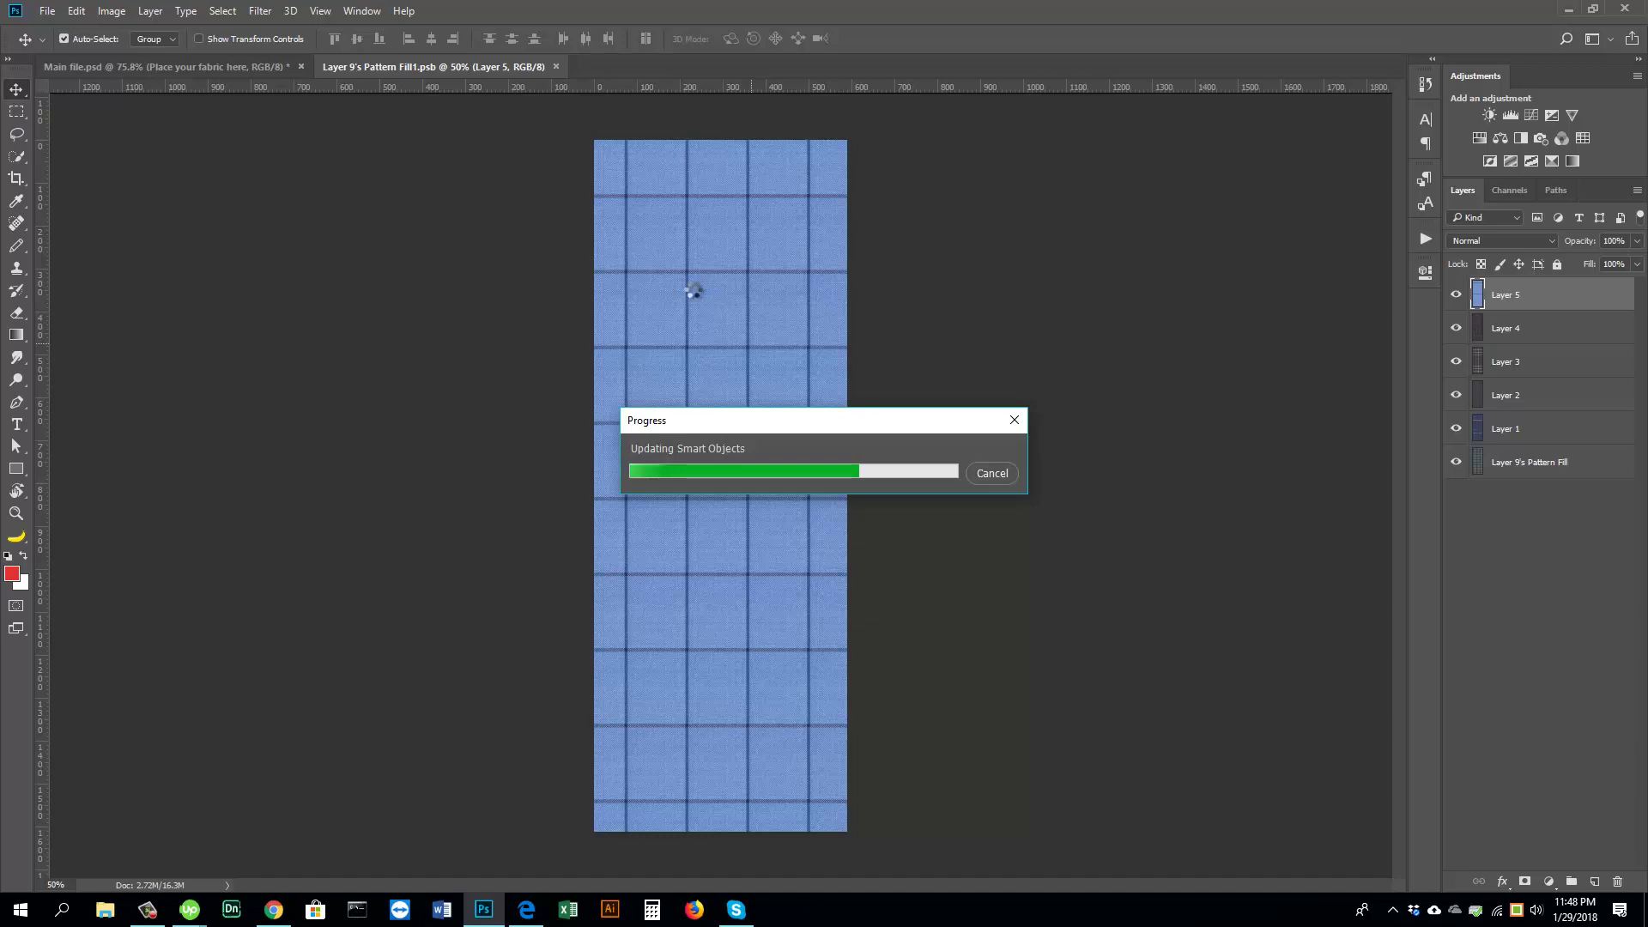
{"action": "key", "text": "ctrl+w"}
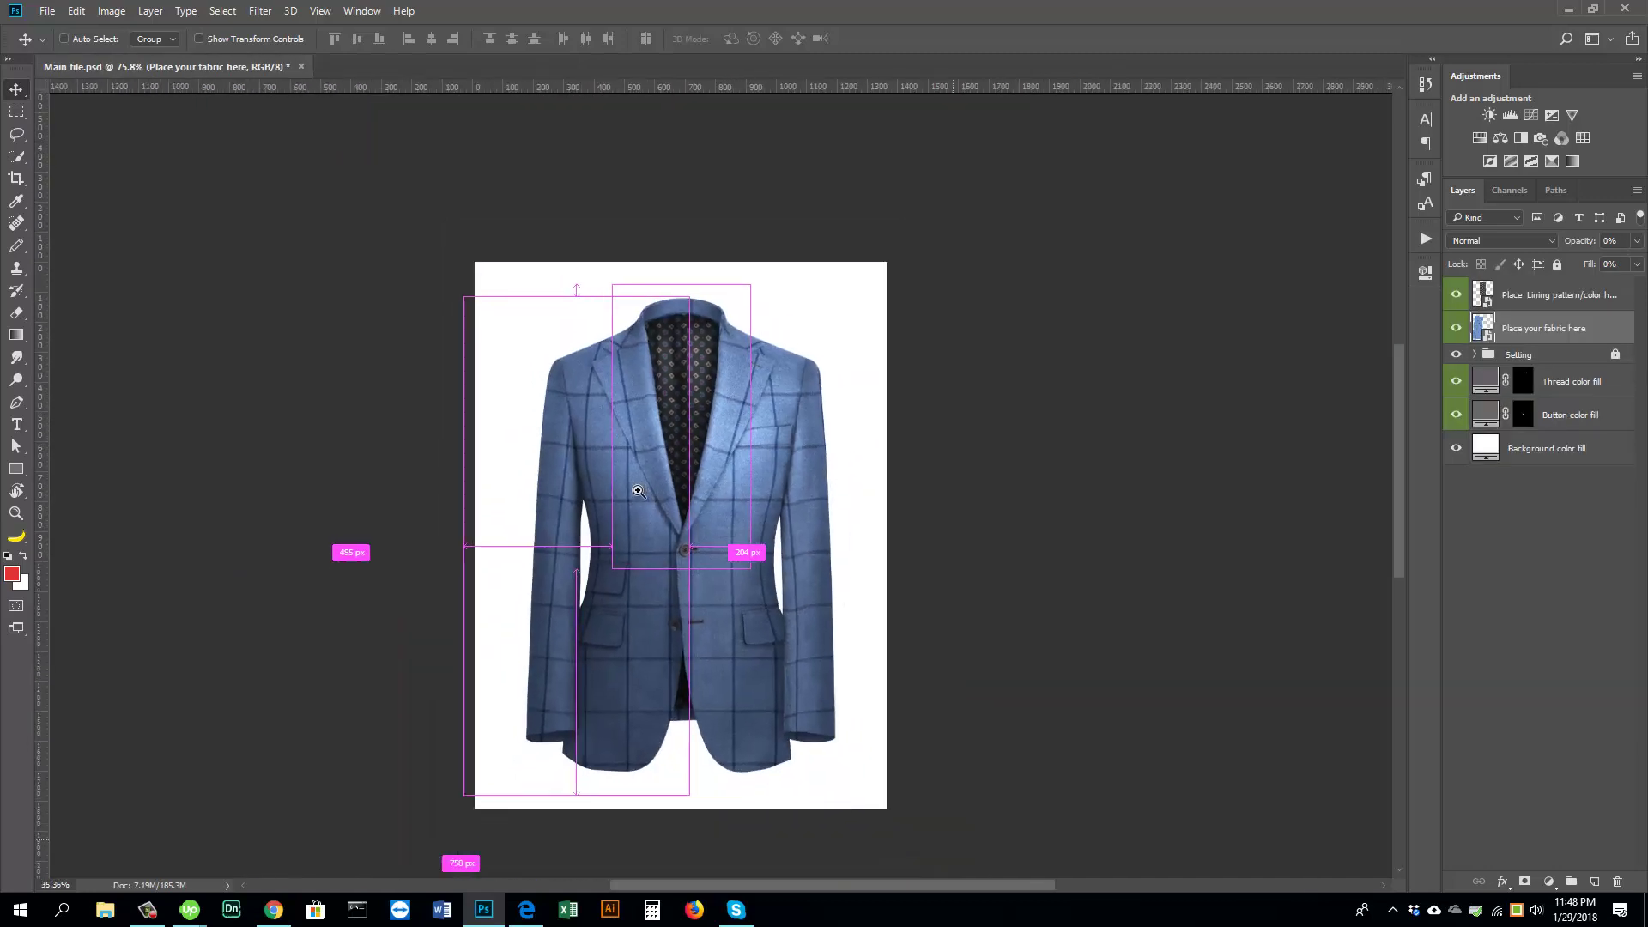
{"action": "left_click", "coordinate": [638, 491], "text": "ctrl"}
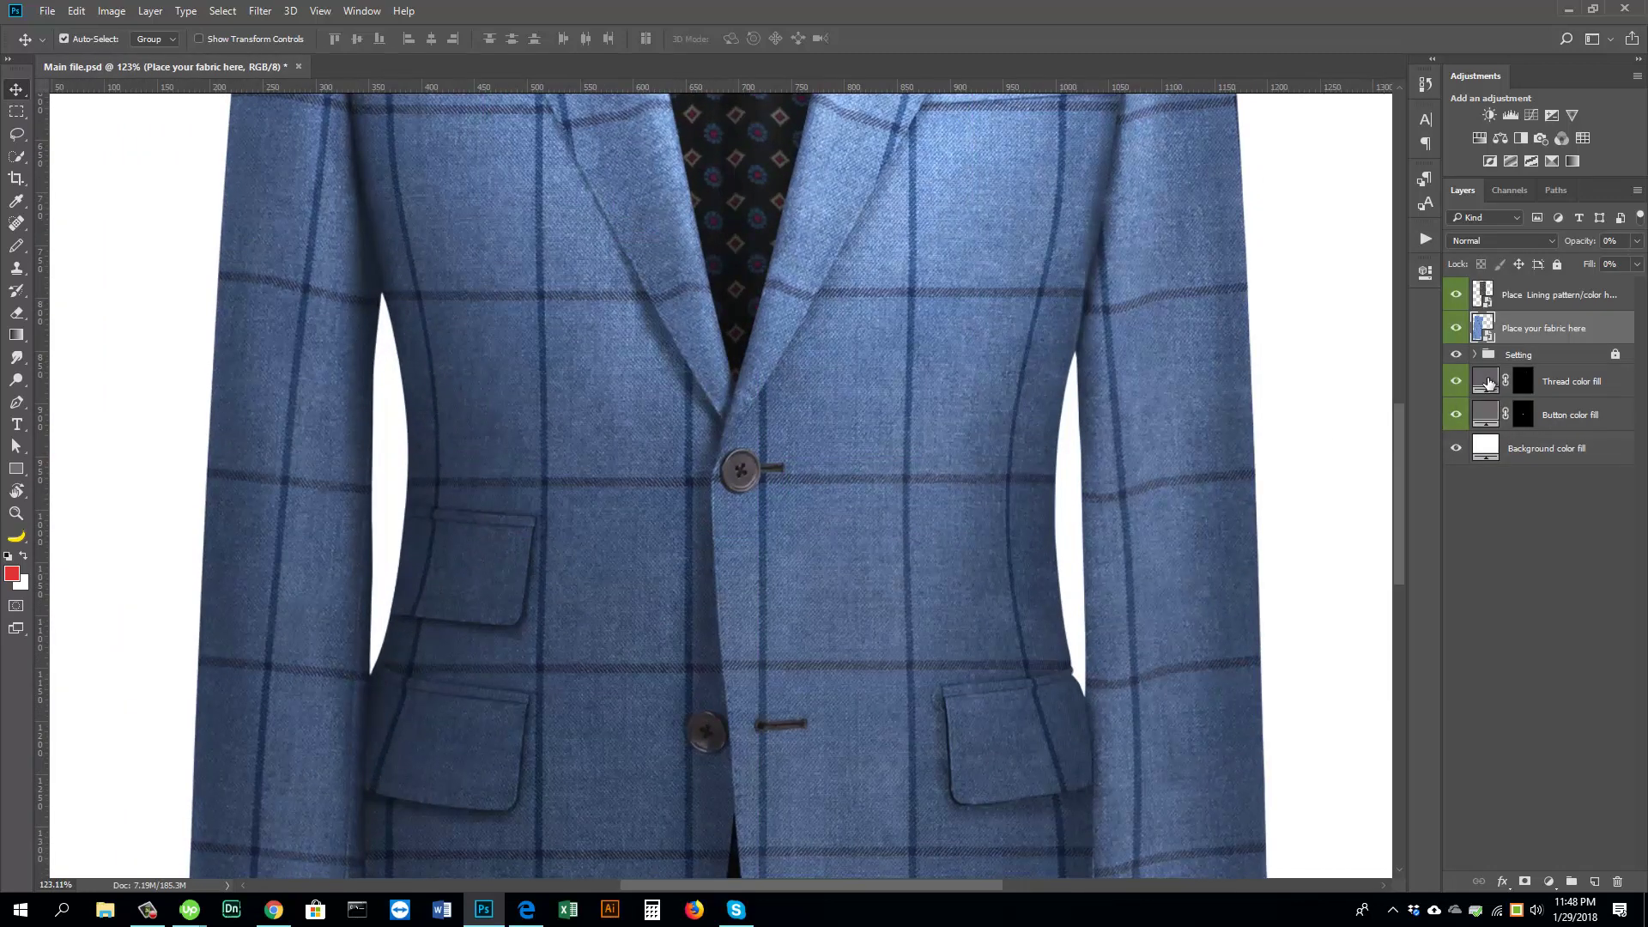
Step: Set the Thread color fill to the blue 5d76a0 sampled from the jacket fabric, after trying bright red
{"action": "double_click", "coordinate": [1487, 383]}
{"action": "left_click", "coordinate": [857, 417]}
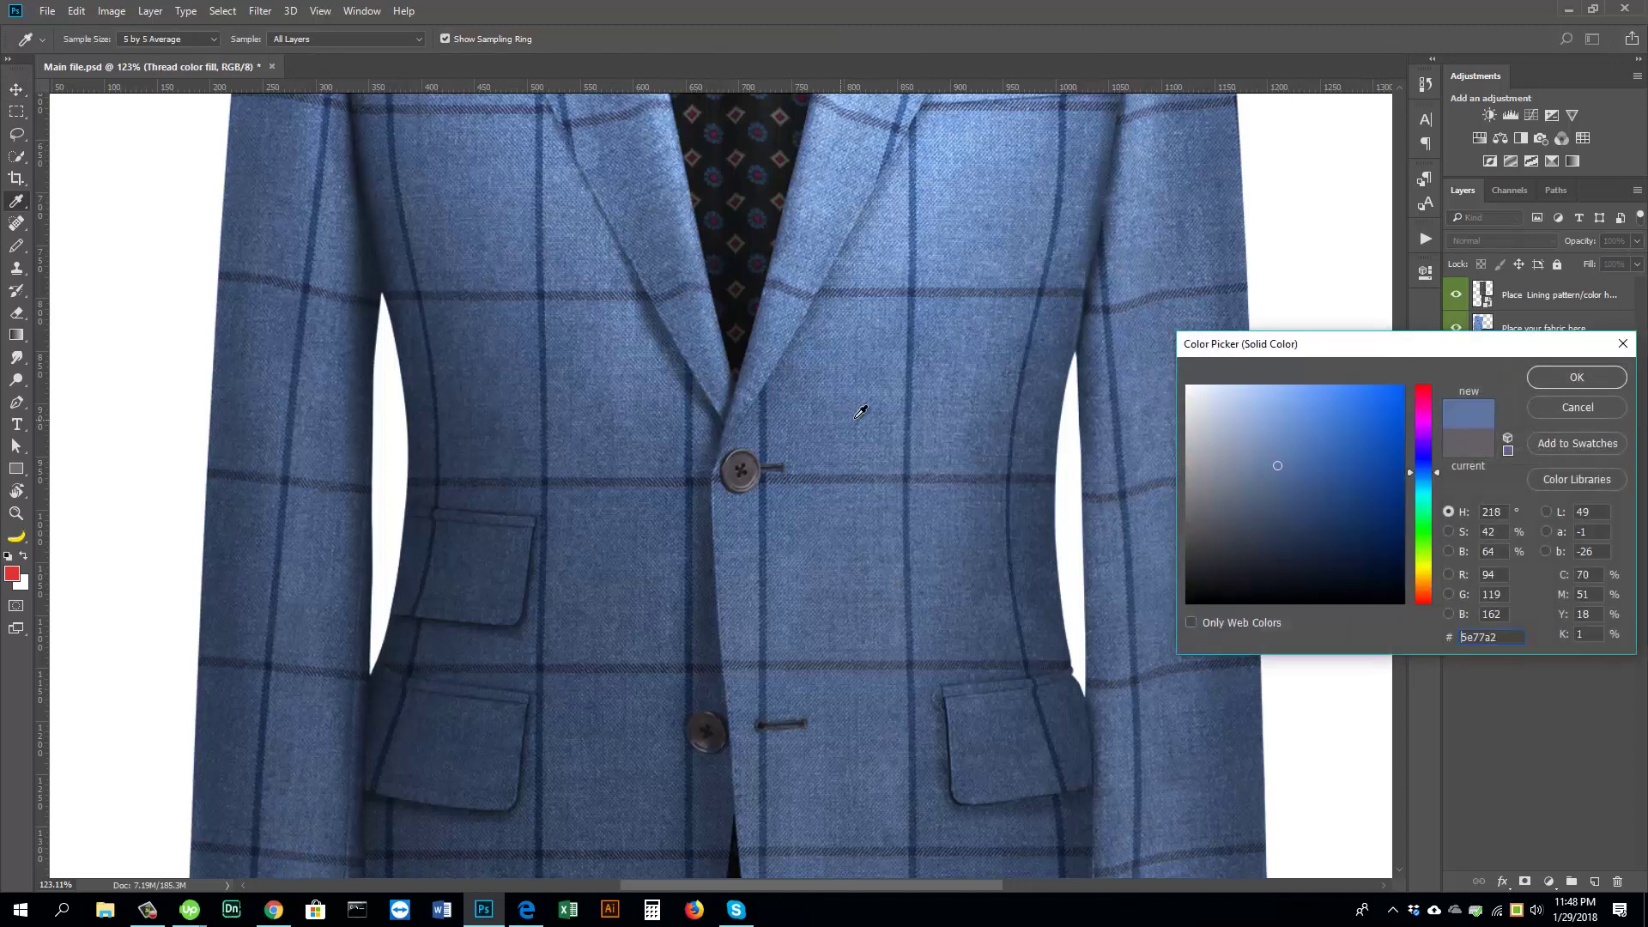
{"action": "left_click_drag", "start_coordinate": [1414, 445], "coordinate": [1418, 384]}
{"action": "left_click_drag", "start_coordinate": [1292, 458], "coordinate": [1408, 378]}
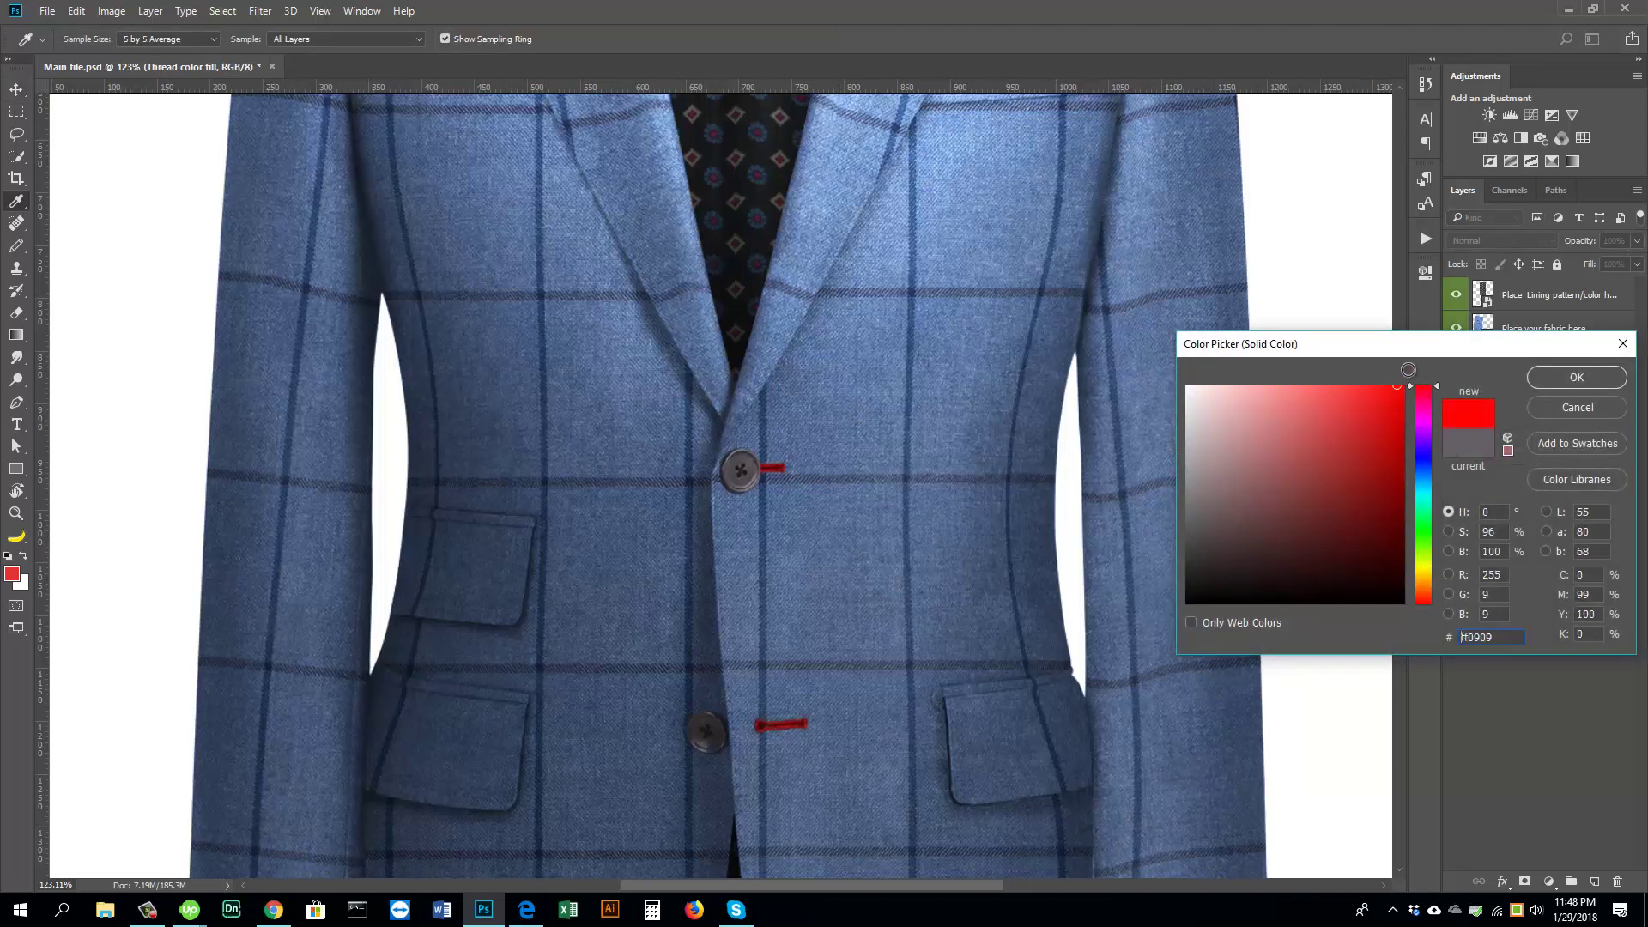
{"action": "left_click", "coordinate": [814, 412]}
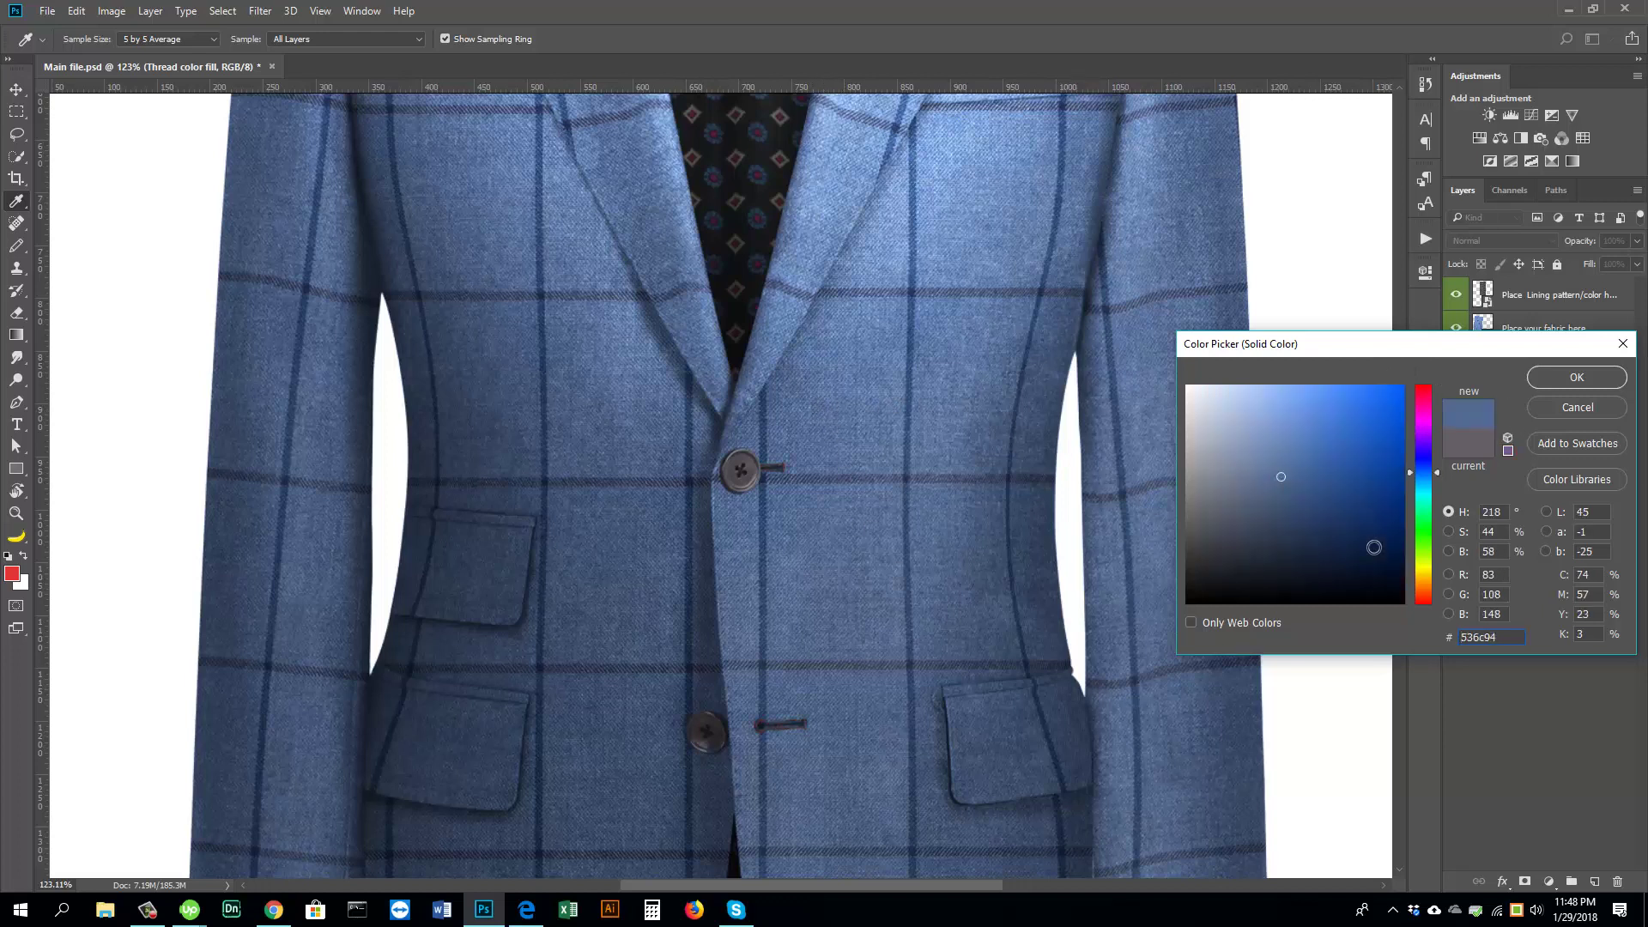
{"action": "left_click", "coordinate": [1422, 551]}
{"action": "left_click", "coordinate": [840, 420]}
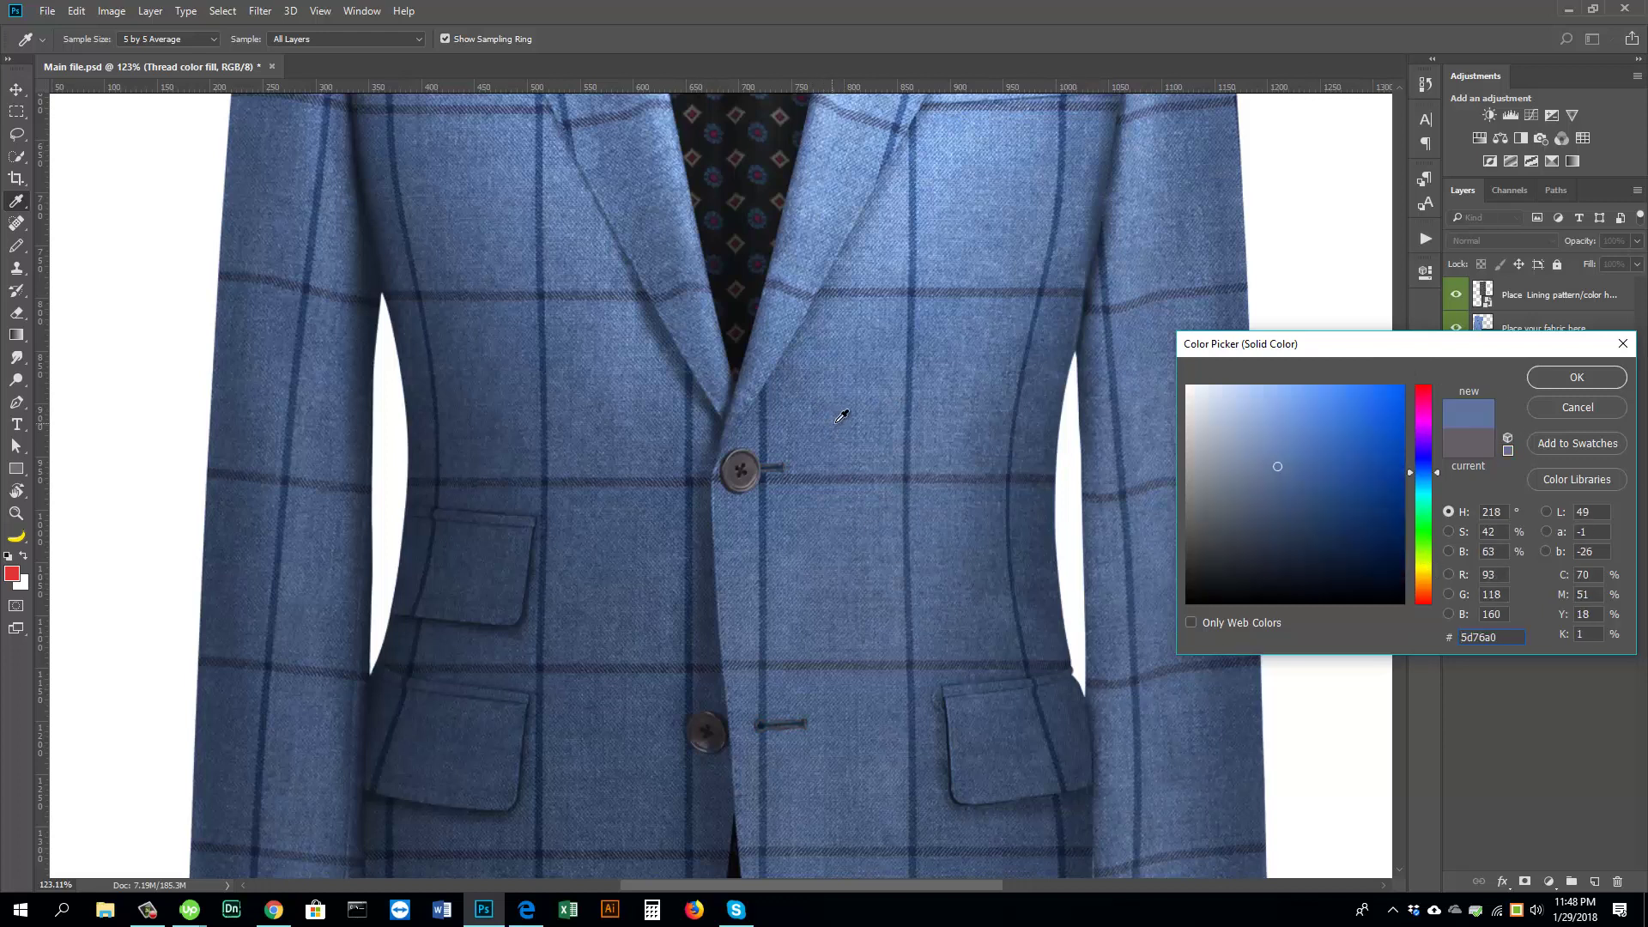
{"action": "left_click", "coordinate": [1574, 376]}
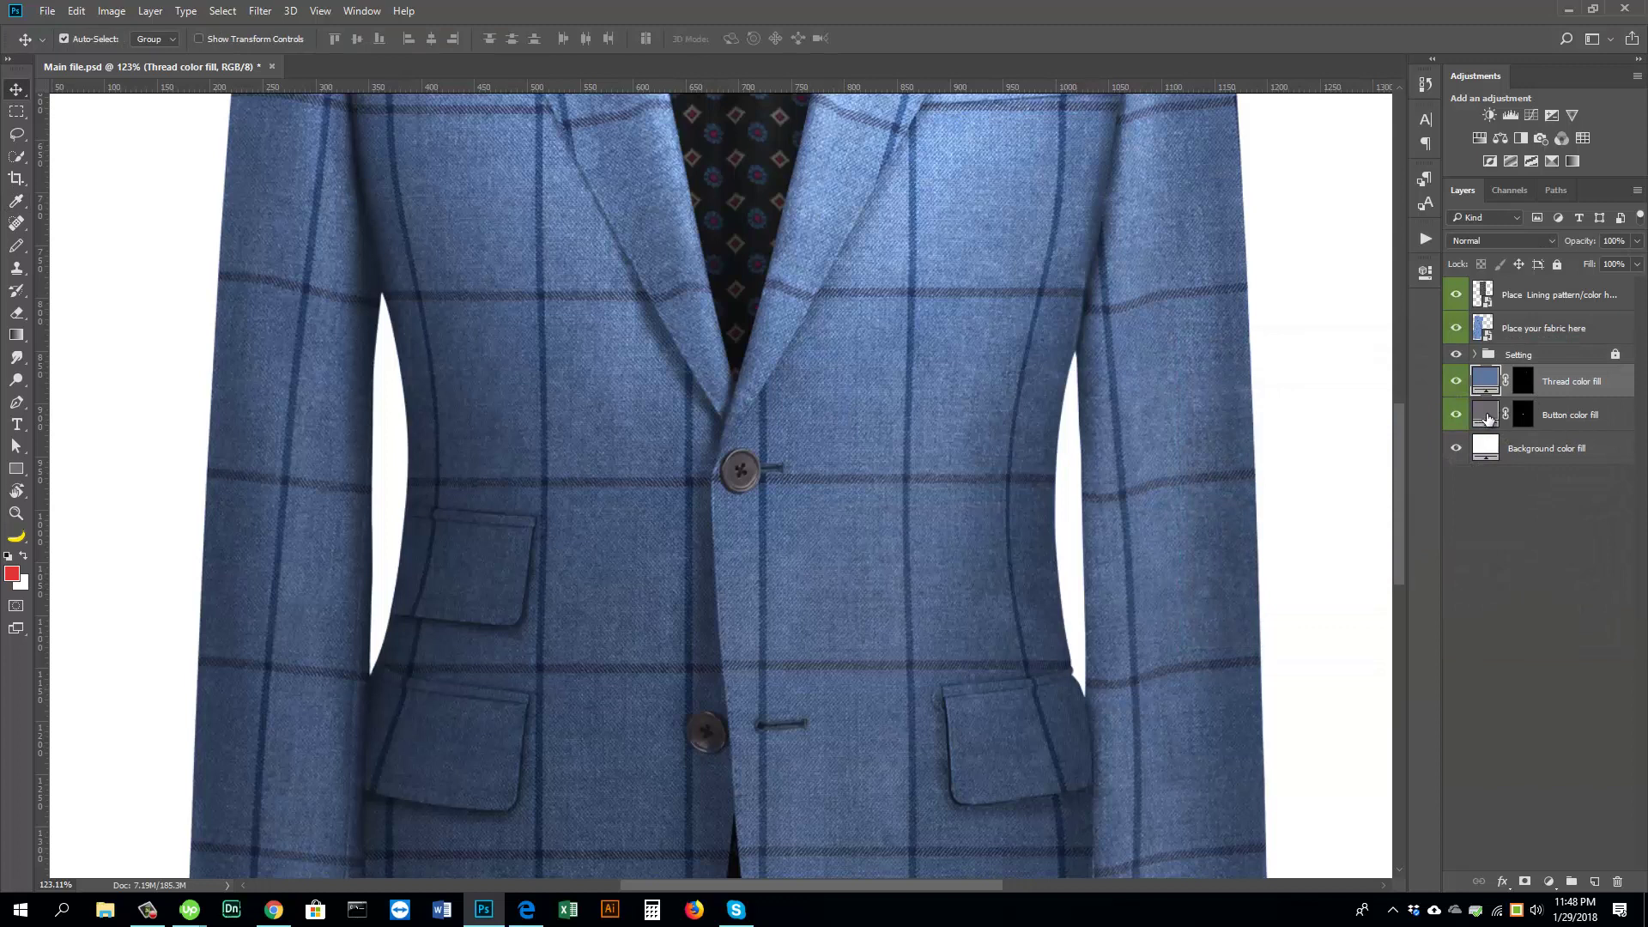
Step: Set the Button color fill to light blue 84a4dd by sampling the jacket fabric and brightening the sampled shade
{"action": "left_click", "coordinate": [1488, 418]}
{"action": "double_click", "coordinate": [1488, 415]}
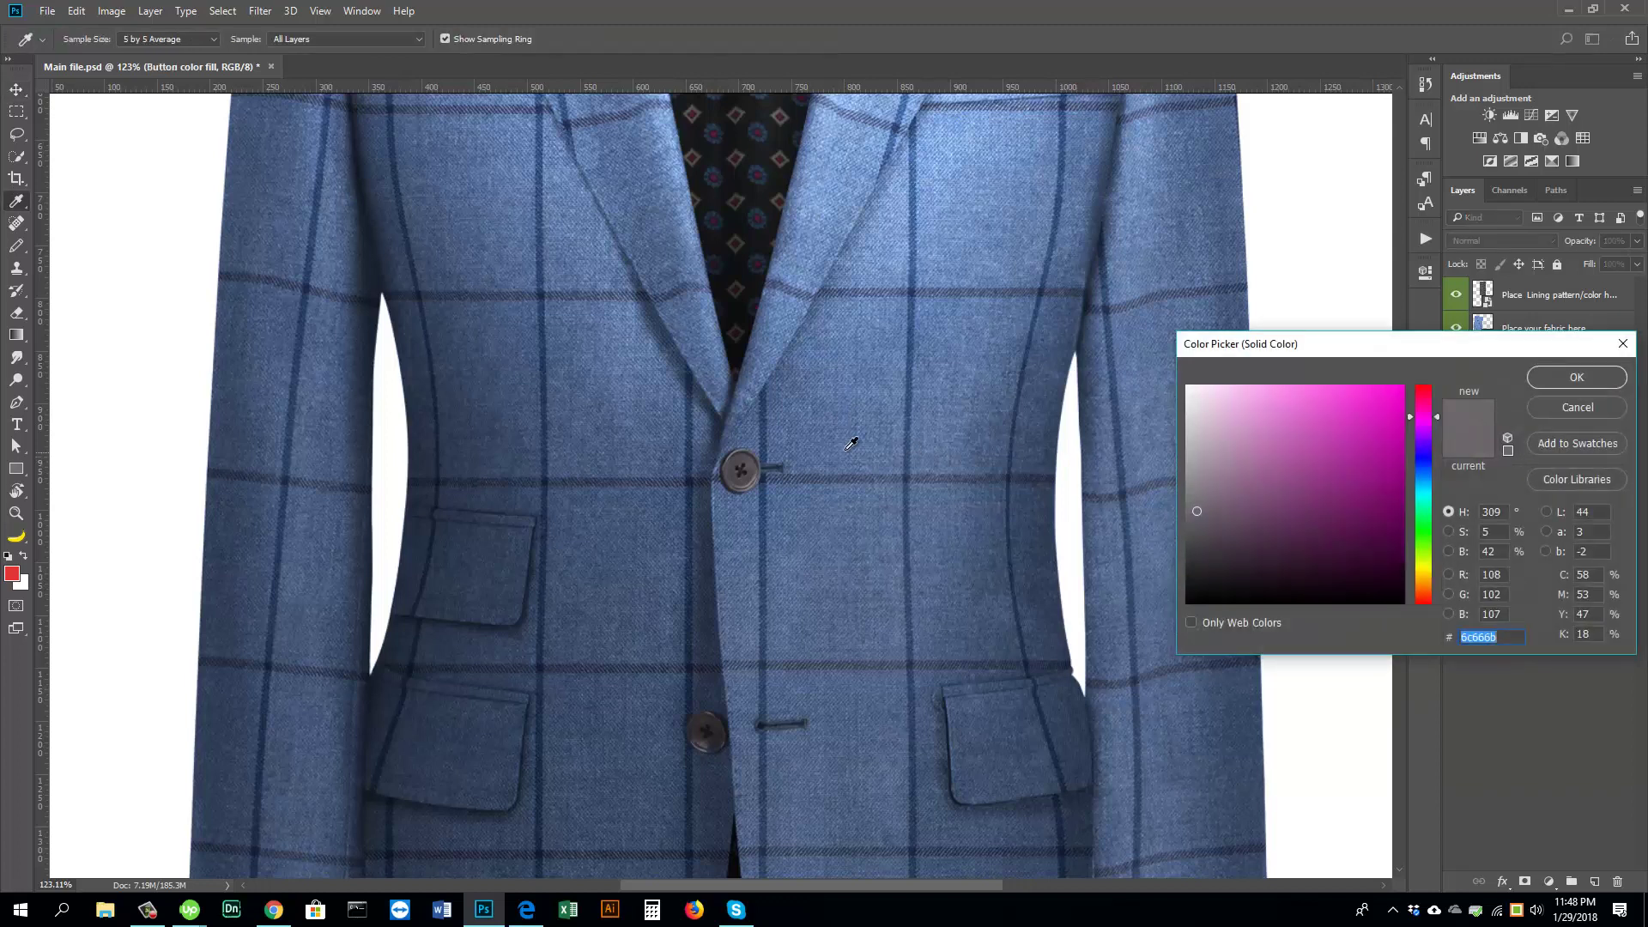
{"action": "left_click", "coordinate": [828, 430]}
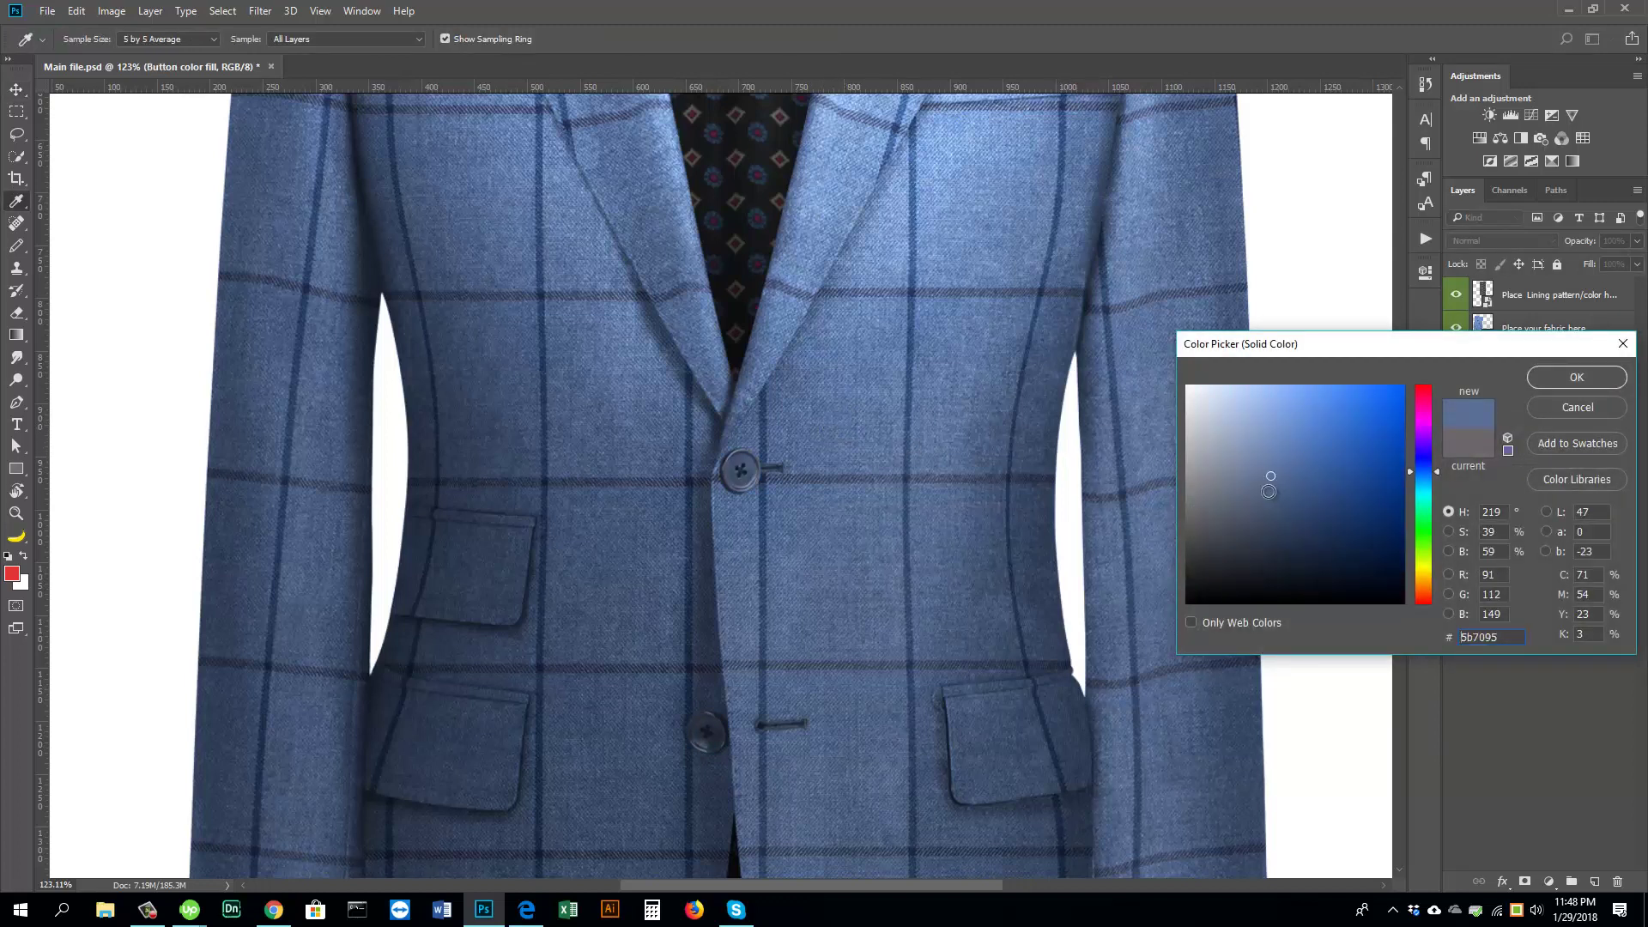
{"action": "mouse_move", "coordinate": [1268, 491]}
{"action": "left_mouse_down"}
{"action": "mouse_move", "coordinate": [1257, 449]}
{"action": "mouse_move", "coordinate": [1282, 429]}
{"action": "mouse_move", "coordinate": [1273, 413]}
{"action": "left_mouse_up"}
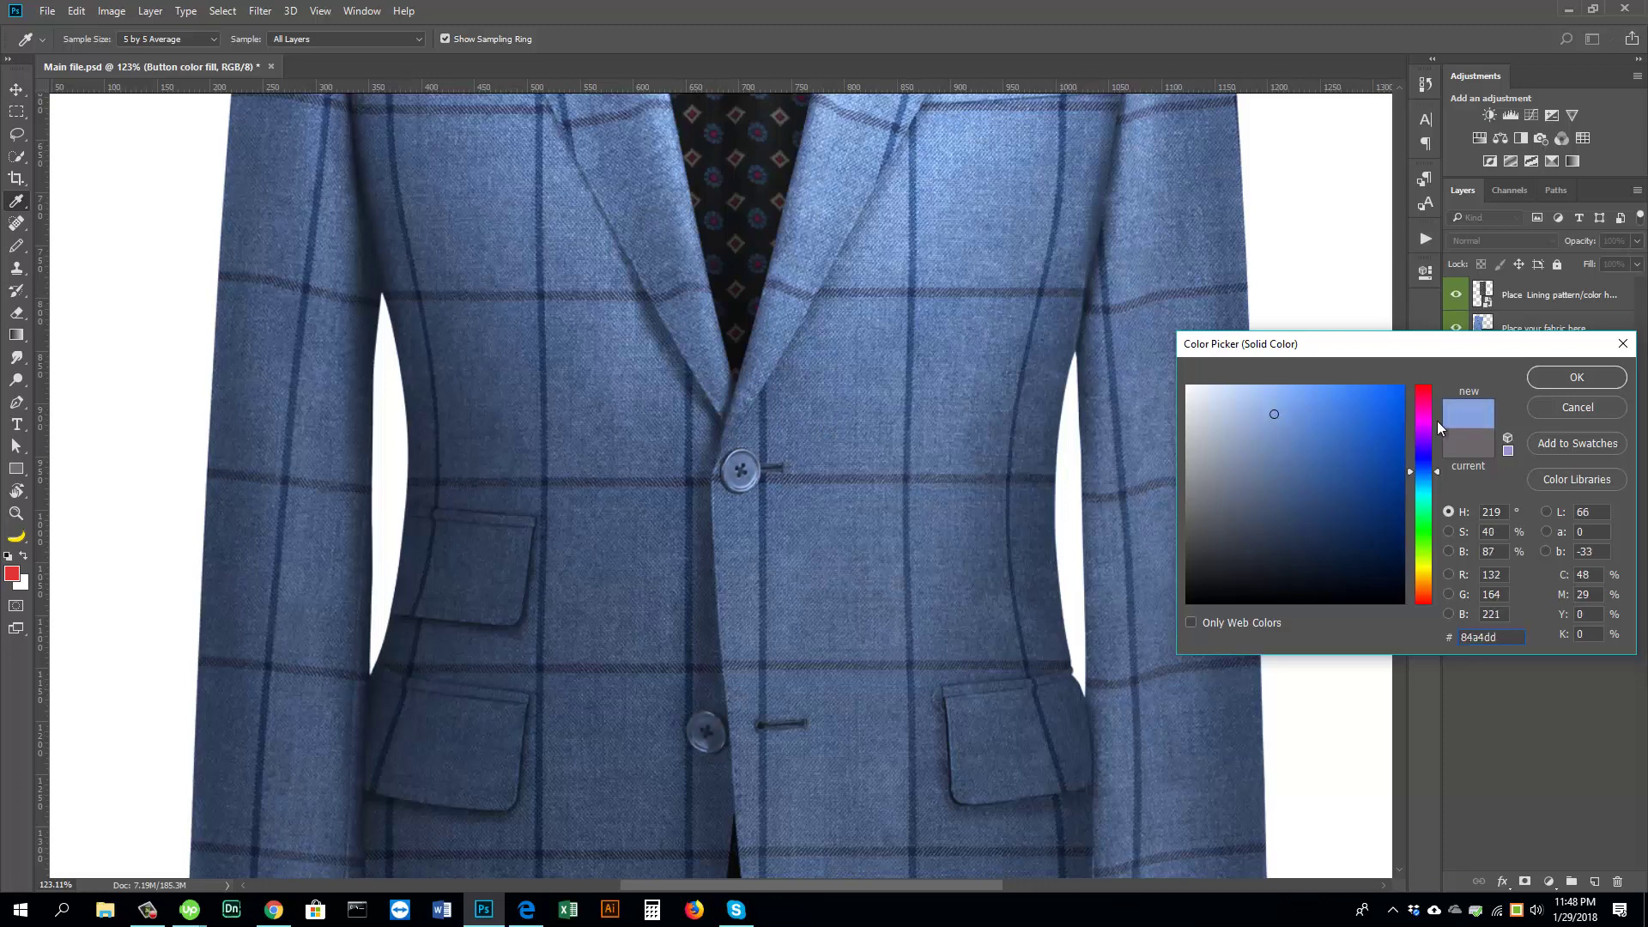
{"action": "left_click", "coordinate": [1567, 383]}
Step: Open the contents of the lining pattern/color smart object and hide the patterned Layer 1
{"action": "scroll", "coordinate": [662, 544], "scroll_direction": "down", "scroll_amount": 2}
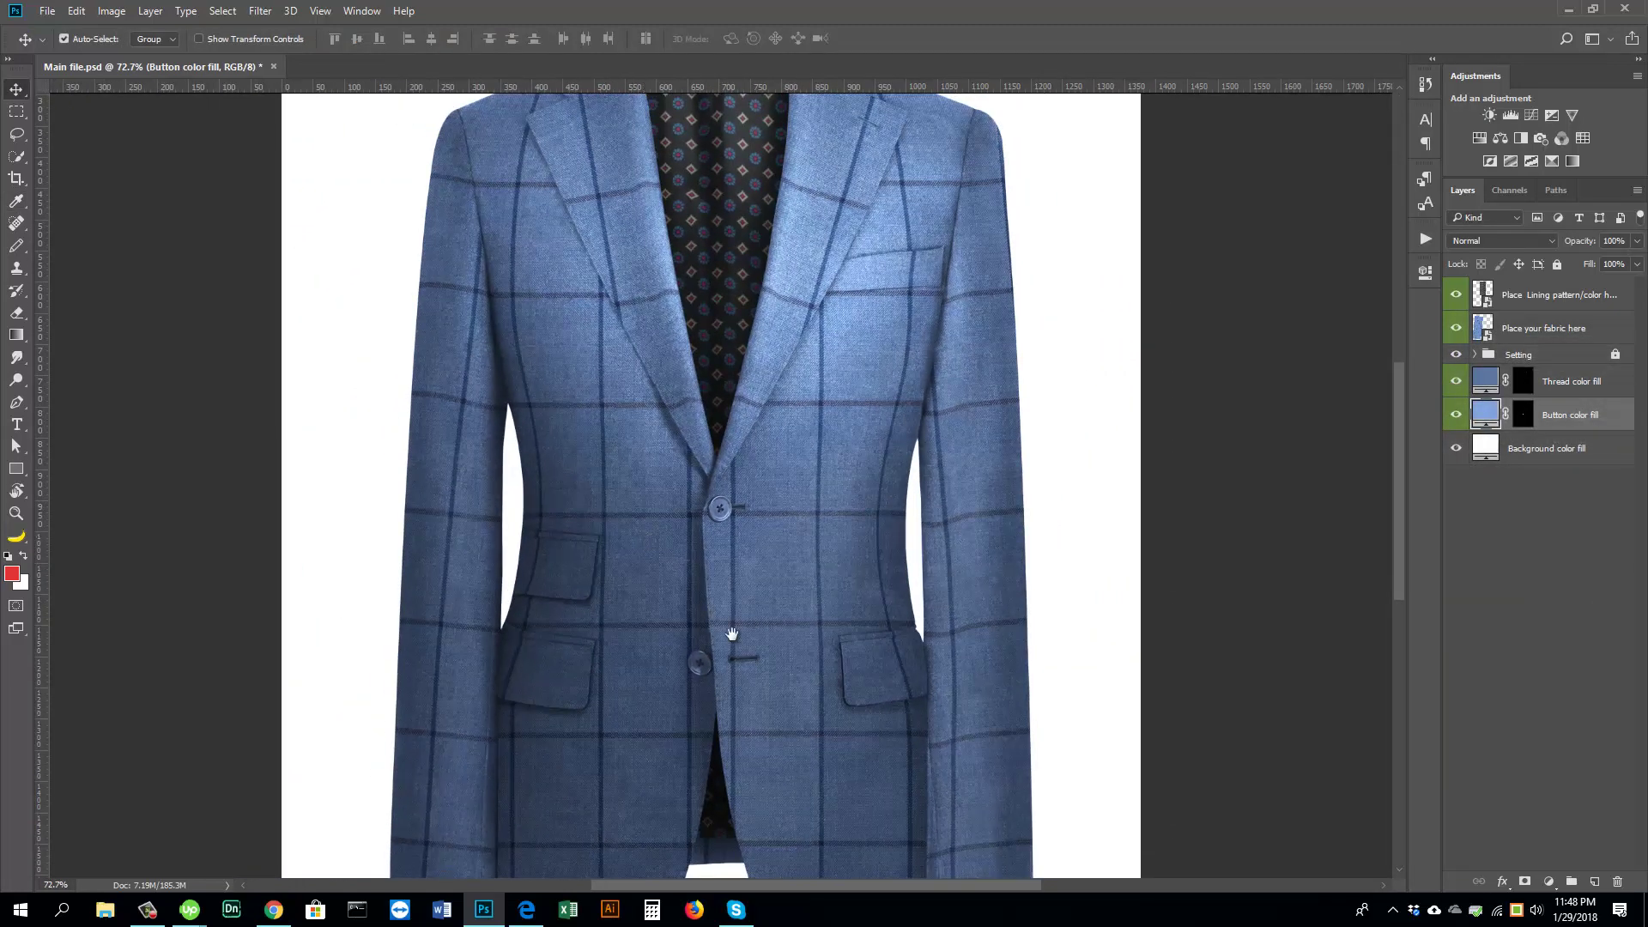
{"action": "left_click_drag", "start_coordinate": [730, 656], "coordinate": [575, 622]}
{"action": "scroll", "coordinate": [575, 621], "scroll_direction": "down", "scroll_amount": 3}
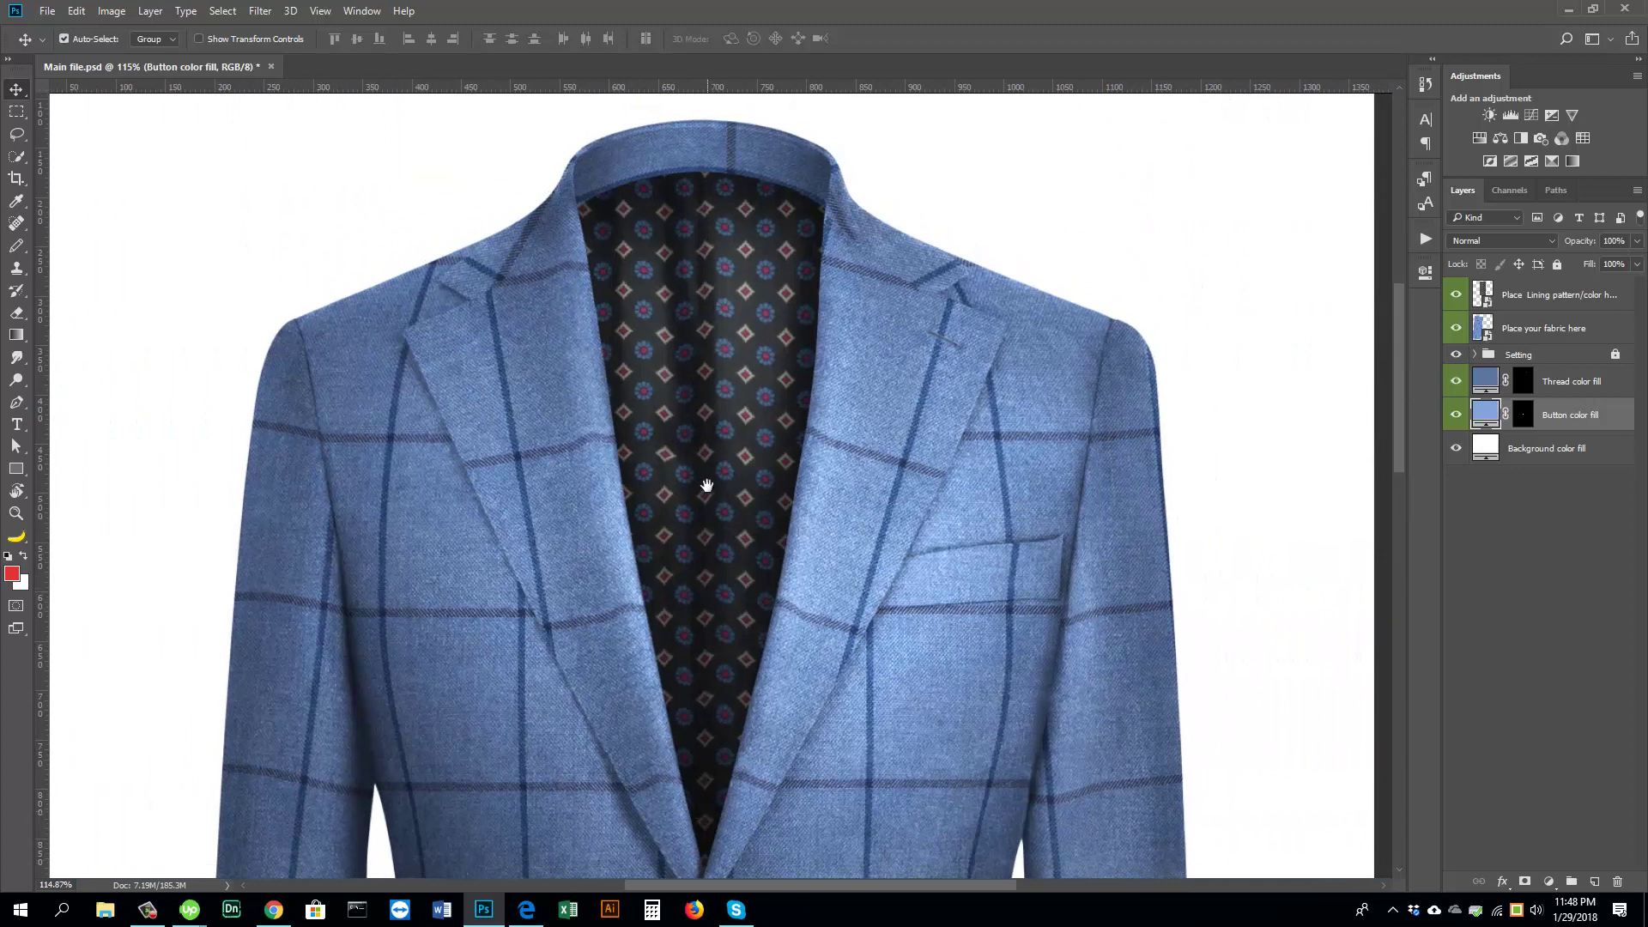
{"action": "scroll", "coordinate": [752, 361], "scroll_direction": "down", "scroll_amount": 3}
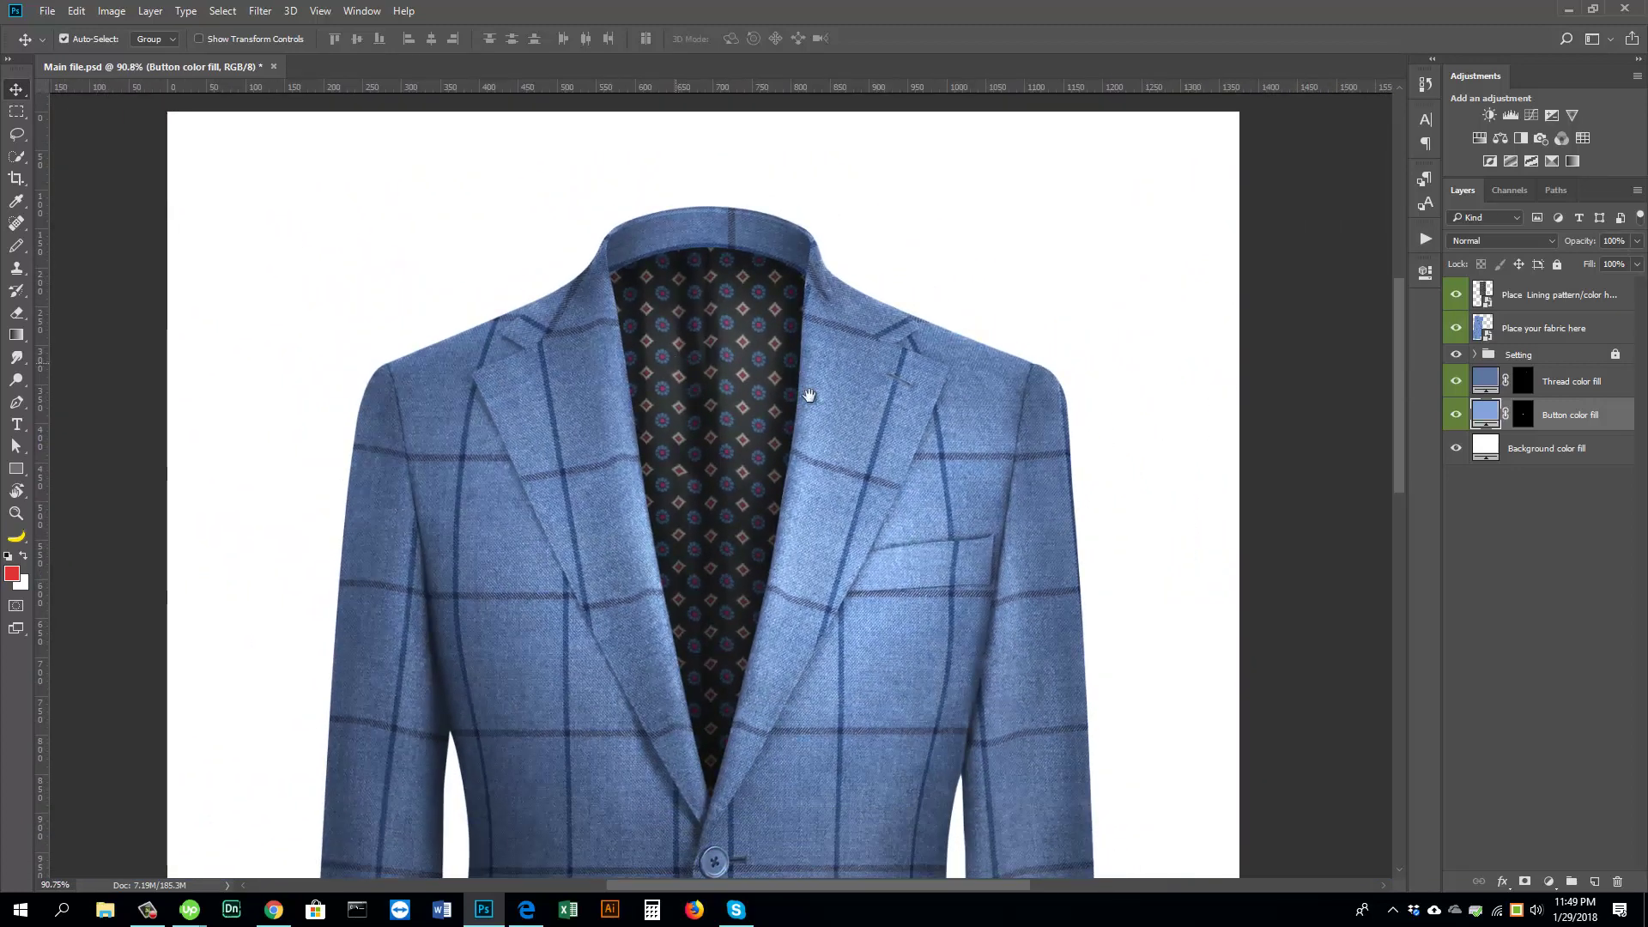
{"action": "double_click", "coordinate": [1488, 300]}
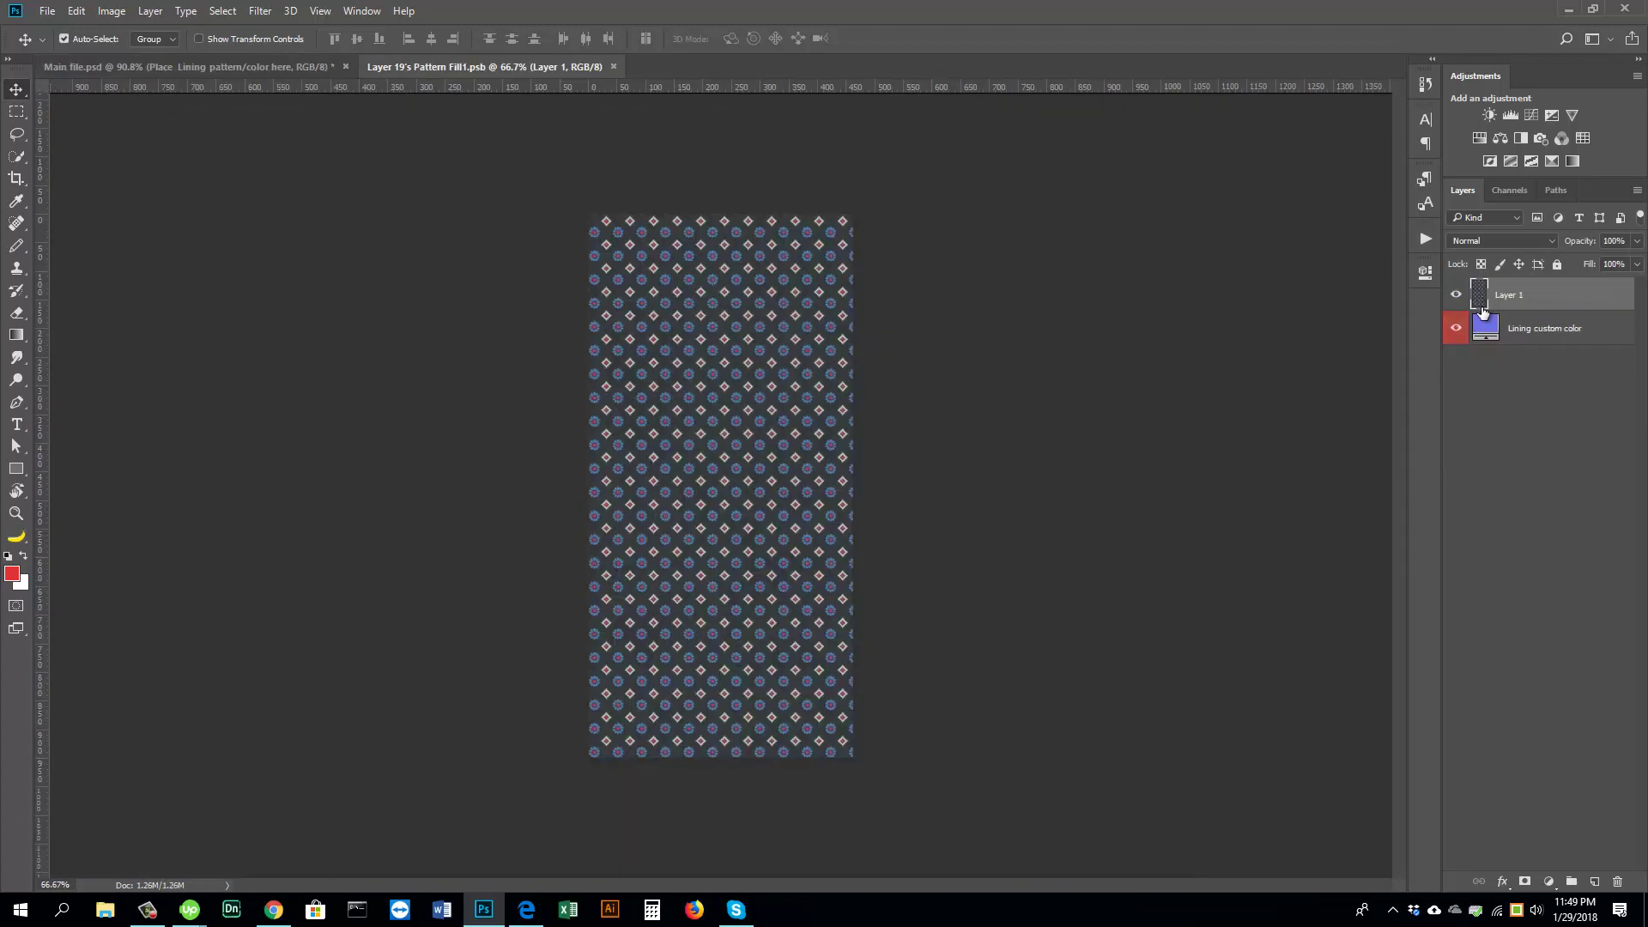
{"action": "left_click", "coordinate": [1455, 299]}
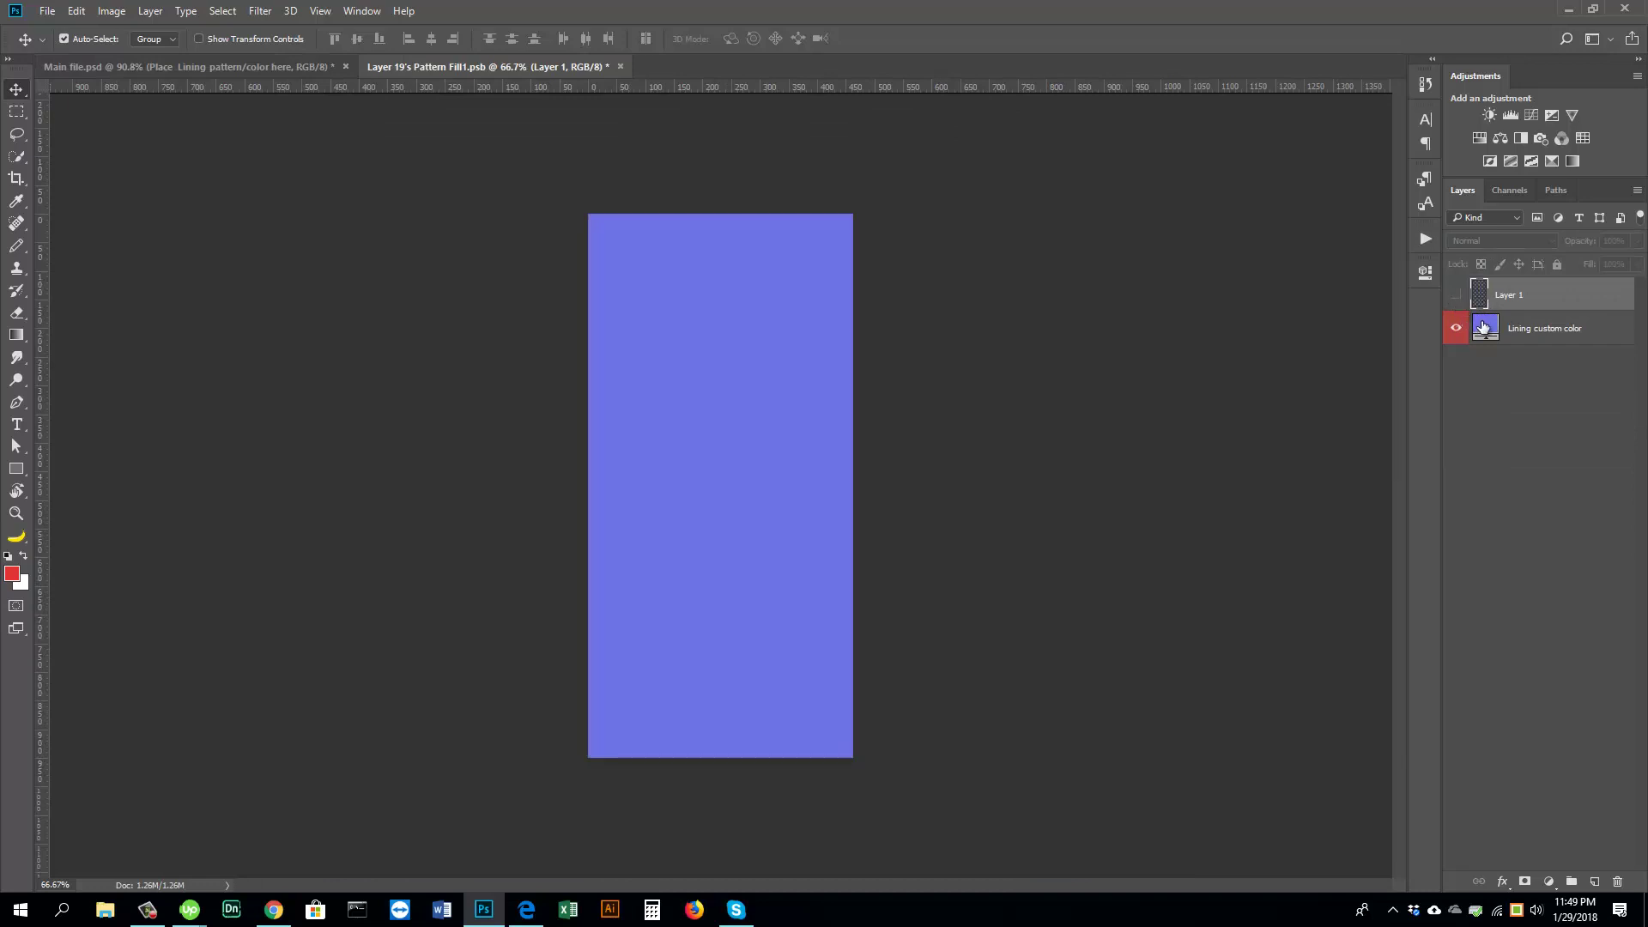
Step: Set the Lining custom color fill to purple 9d70e7, then save and close the lining smart object contents
{"action": "double_click", "coordinate": [1482, 326]}
{"action": "left_click_drag", "start_coordinate": [1425, 476], "coordinate": [1425, 445]}
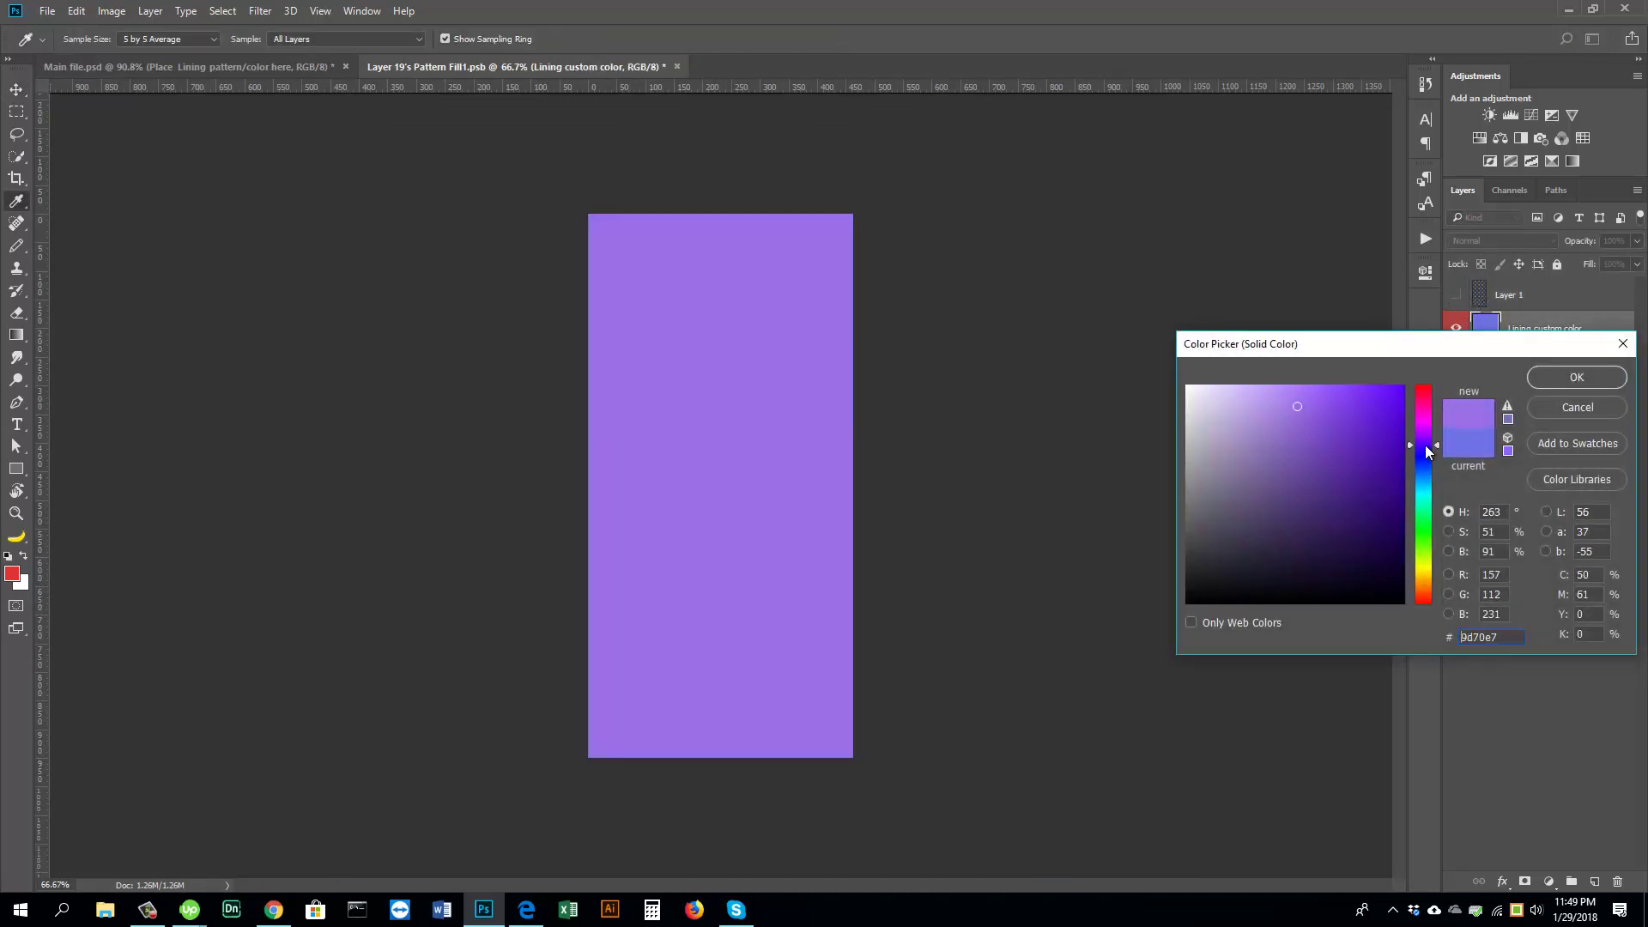
{"action": "left_click", "coordinate": [1577, 377]}
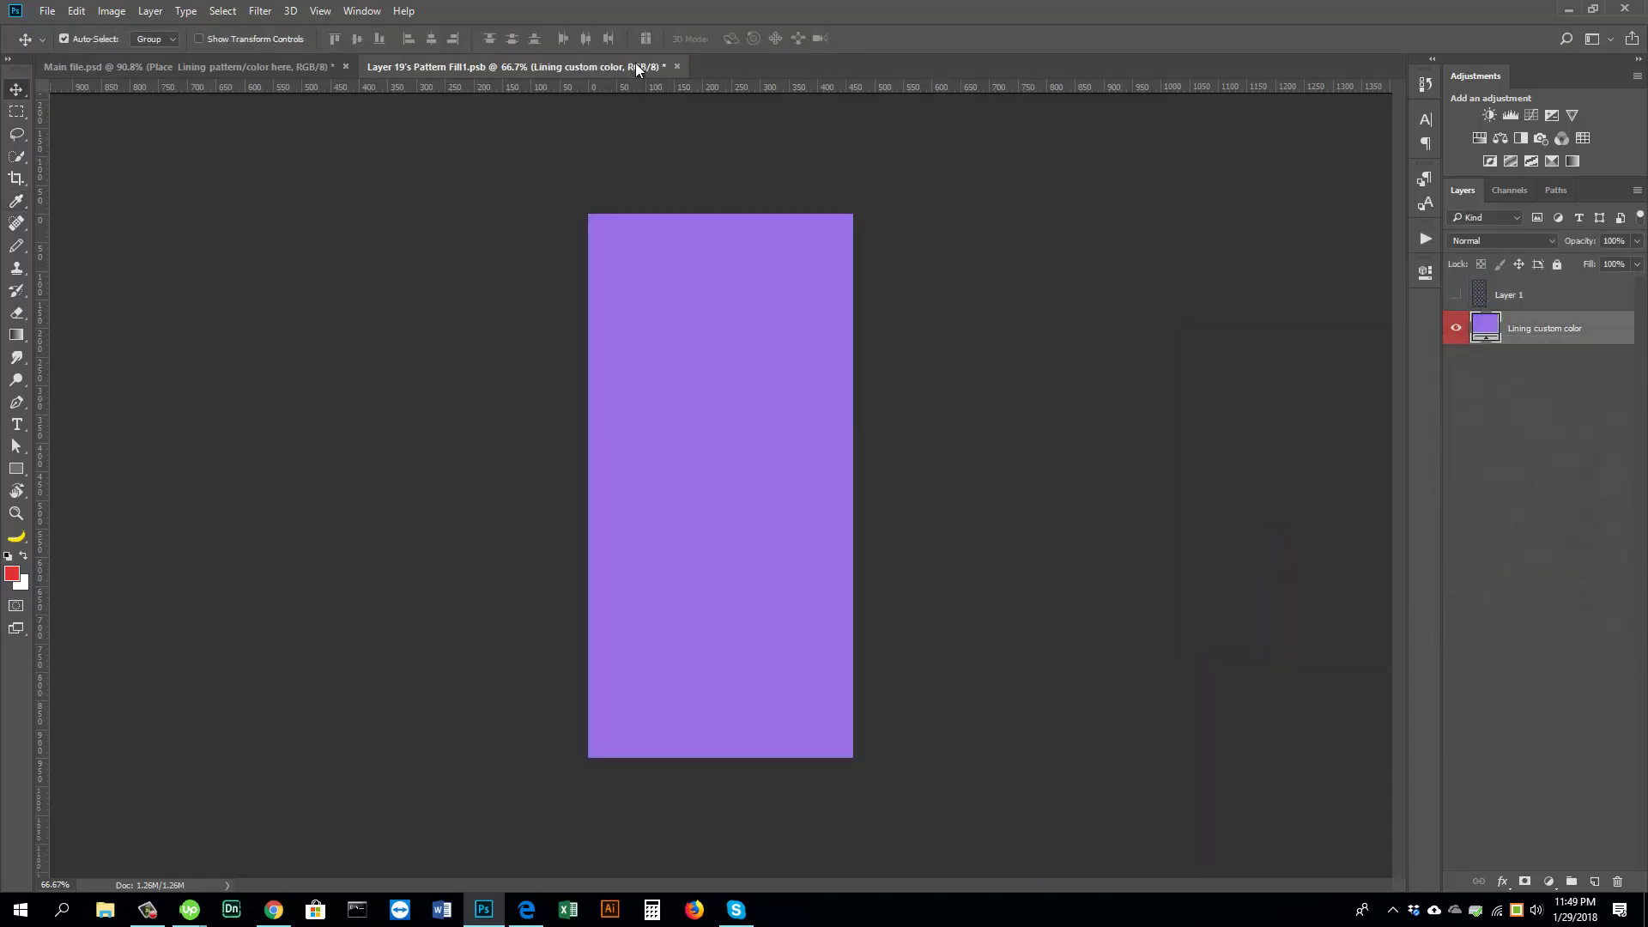
{"action": "left_click", "coordinate": [674, 67]}
{"action": "left_click", "coordinate": [768, 339]}
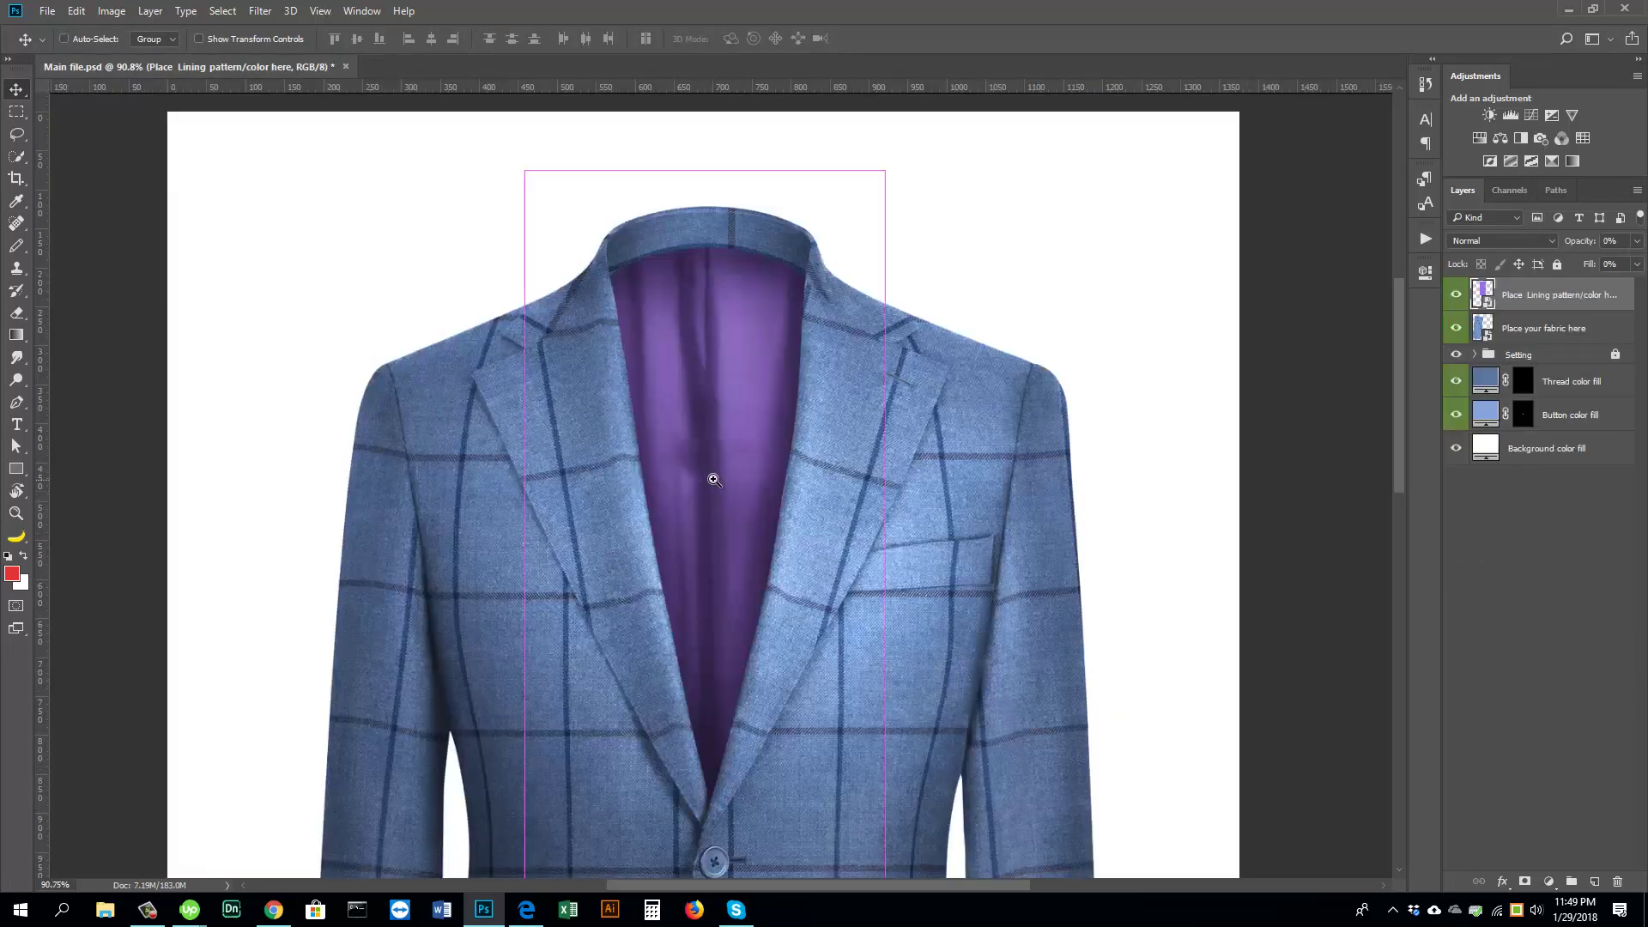
{"action": "left_click", "coordinate": [802, 467], "text": "ctrl"}
{"action": "left_click", "coordinate": [763, 505], "text": "ctrl+alt"}
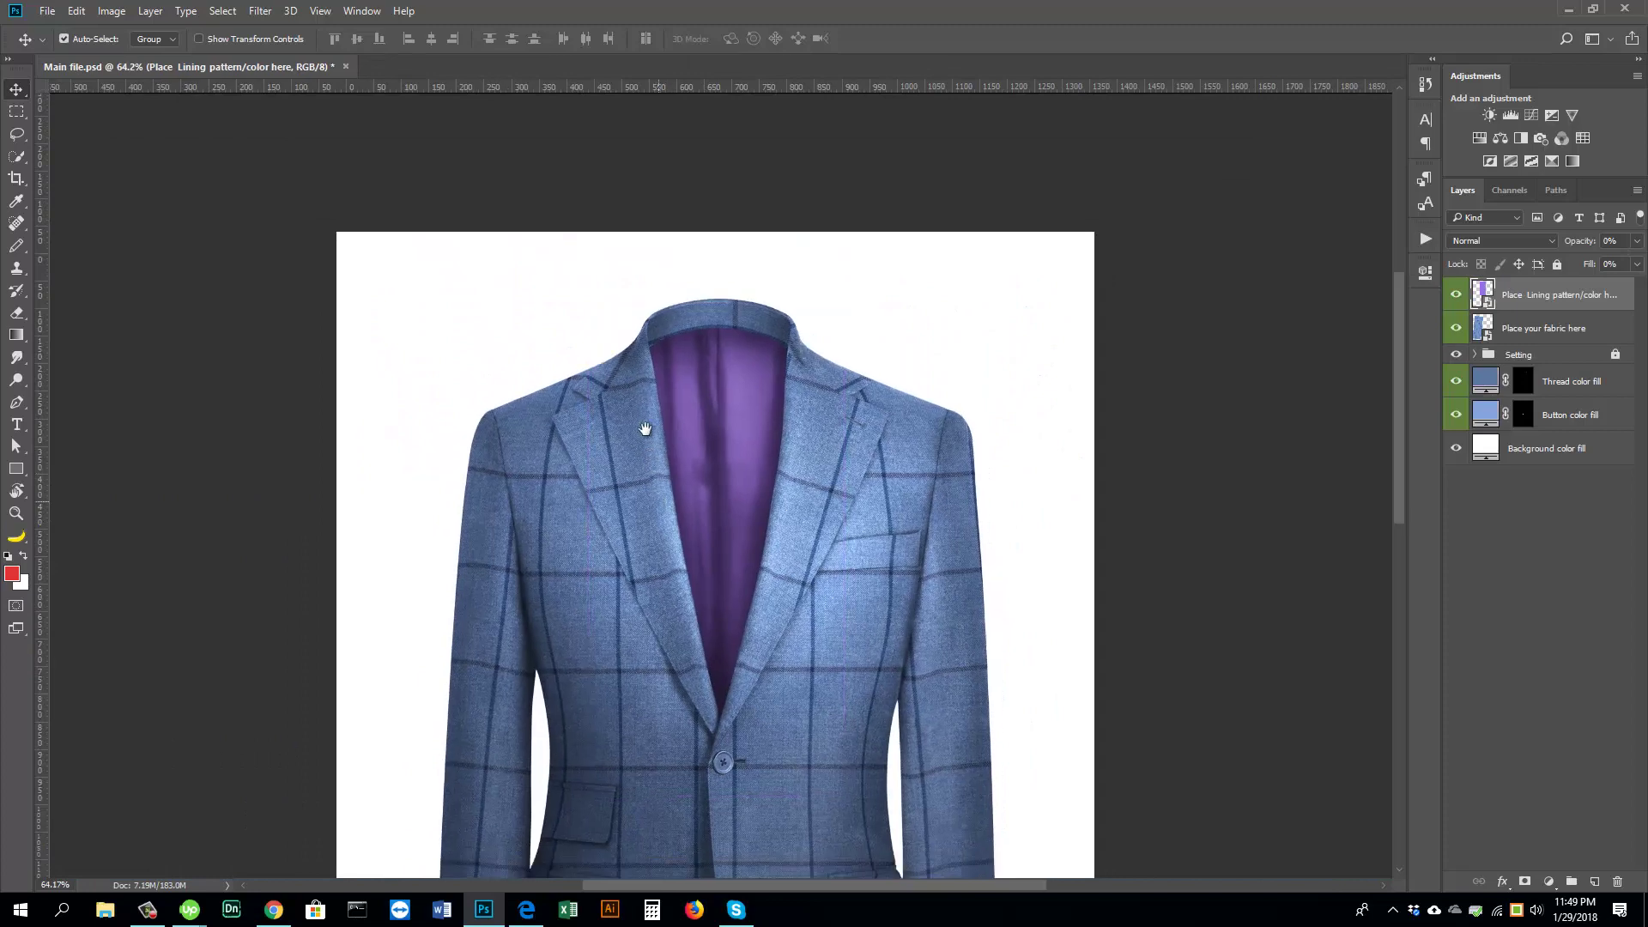
{"action": "left_click", "coordinate": [147, 909]}
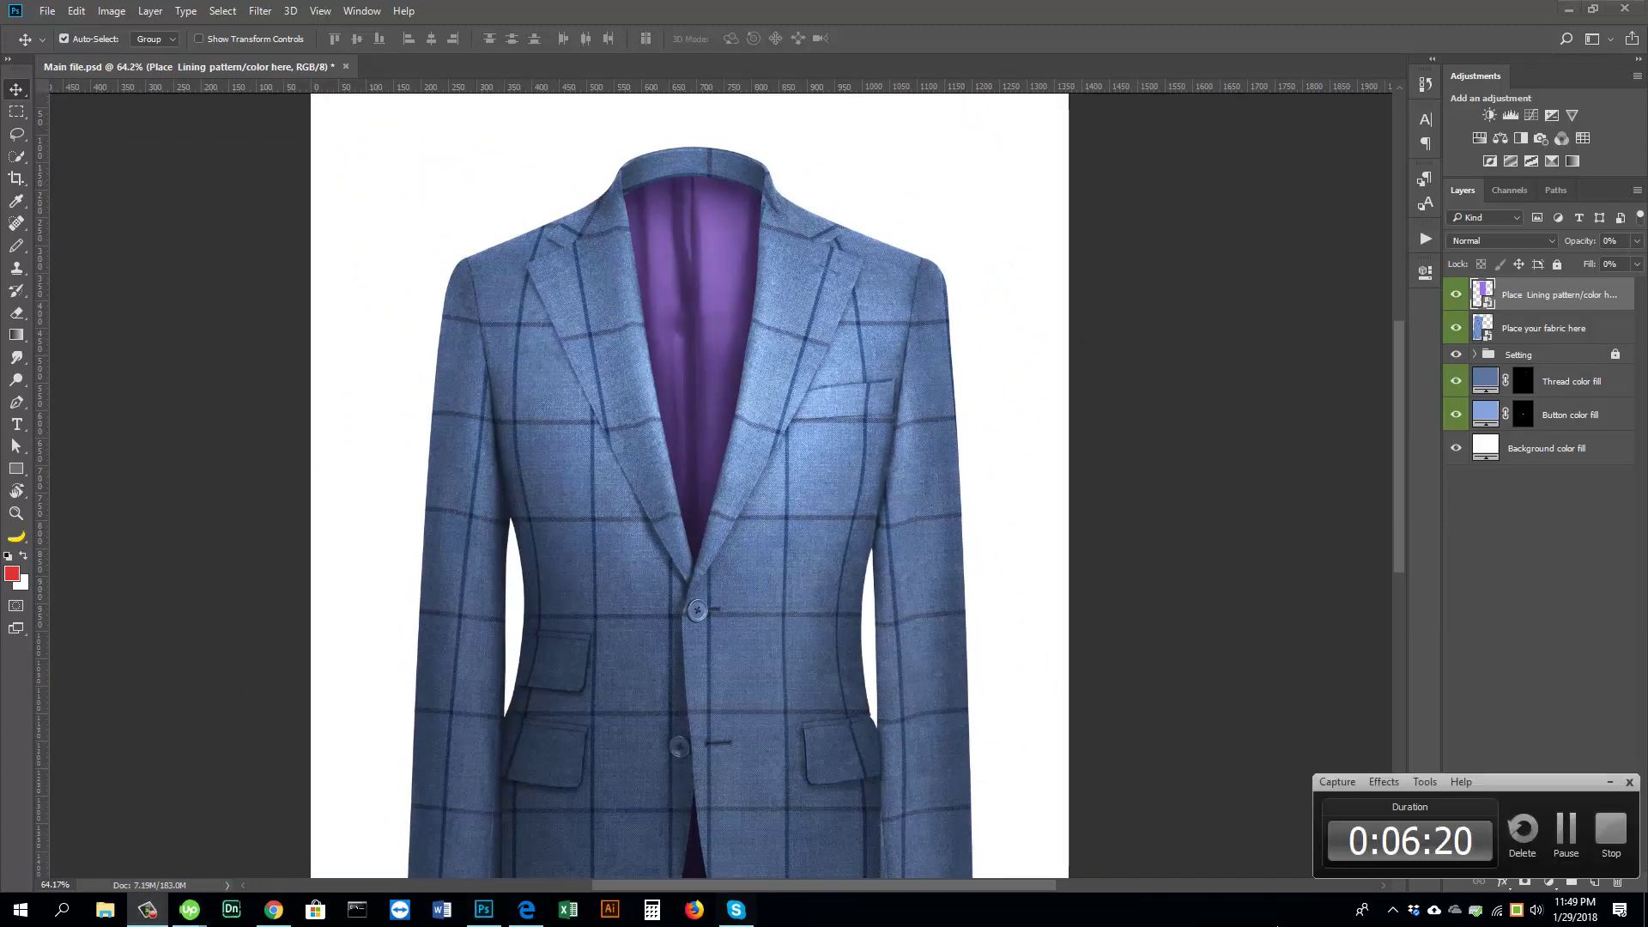